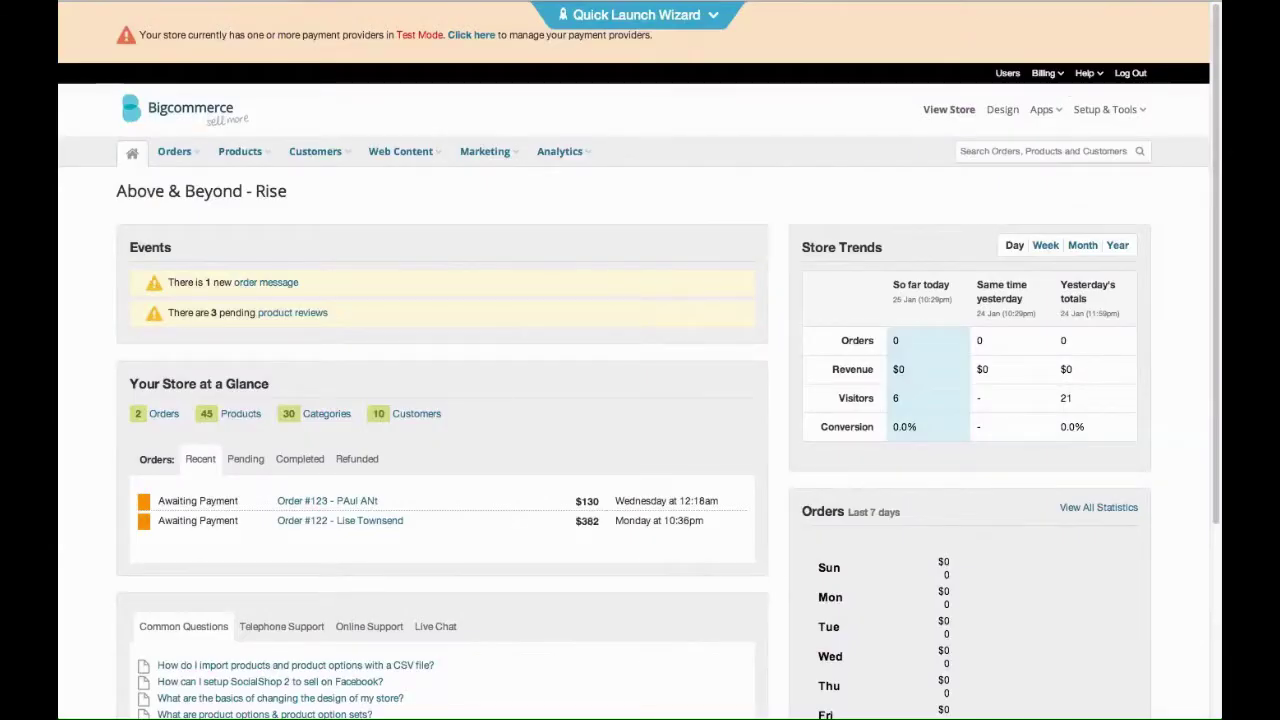
# Go to Setup & Tools > Shipping to open the store's shipping settings
pyautogui.click(1120, 112)
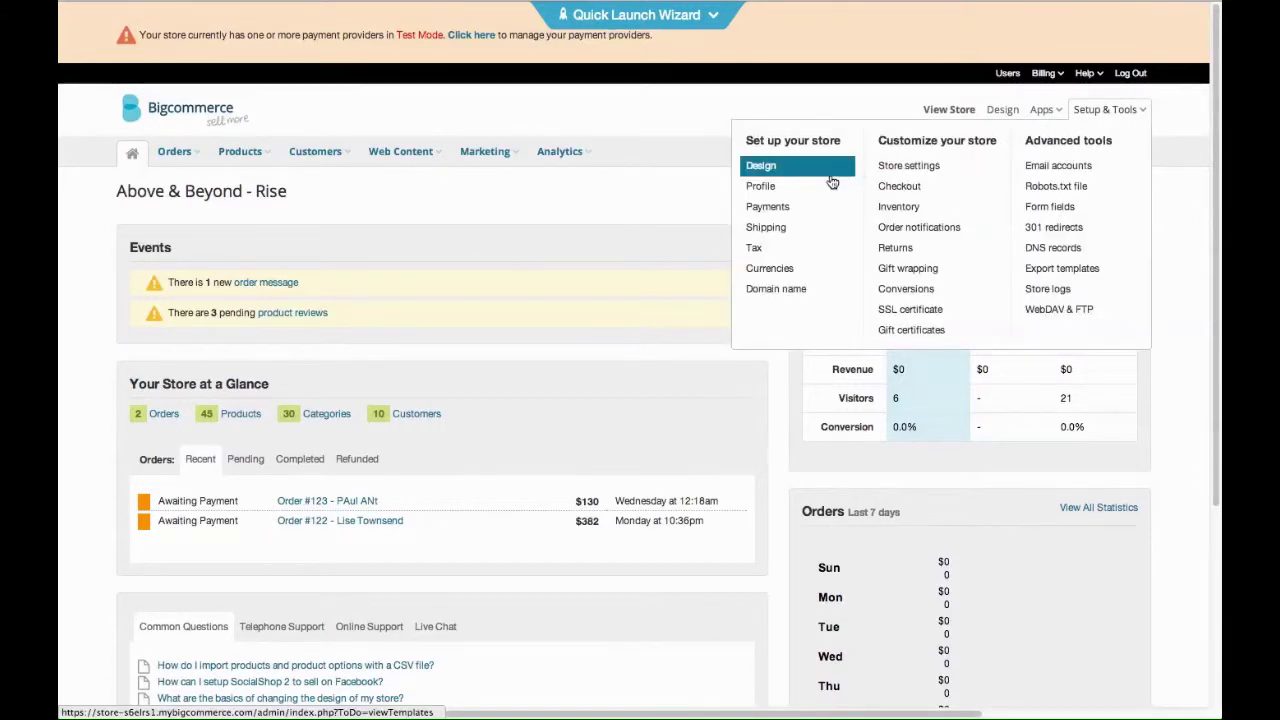
pyautogui.click(767, 206)
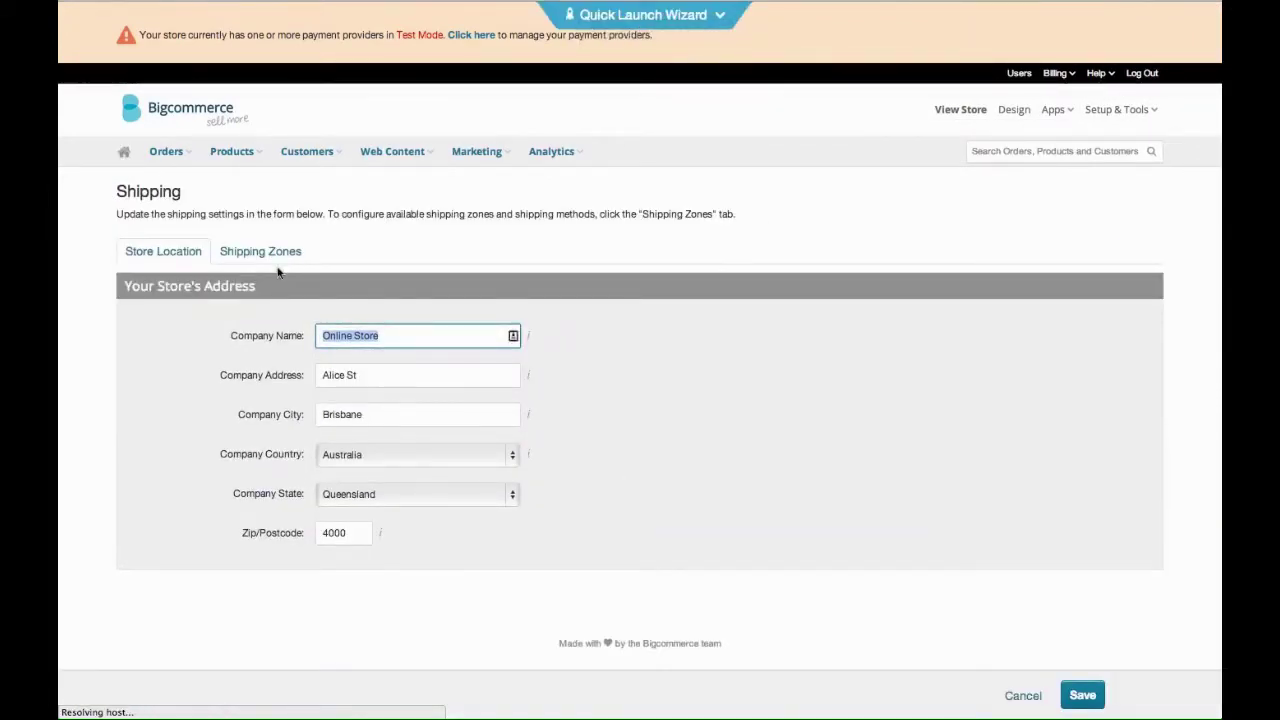
# Create a state-based shipping zone named QLD covering Queensland, Australia, and continue to step 2
pyautogui.click(256, 254)
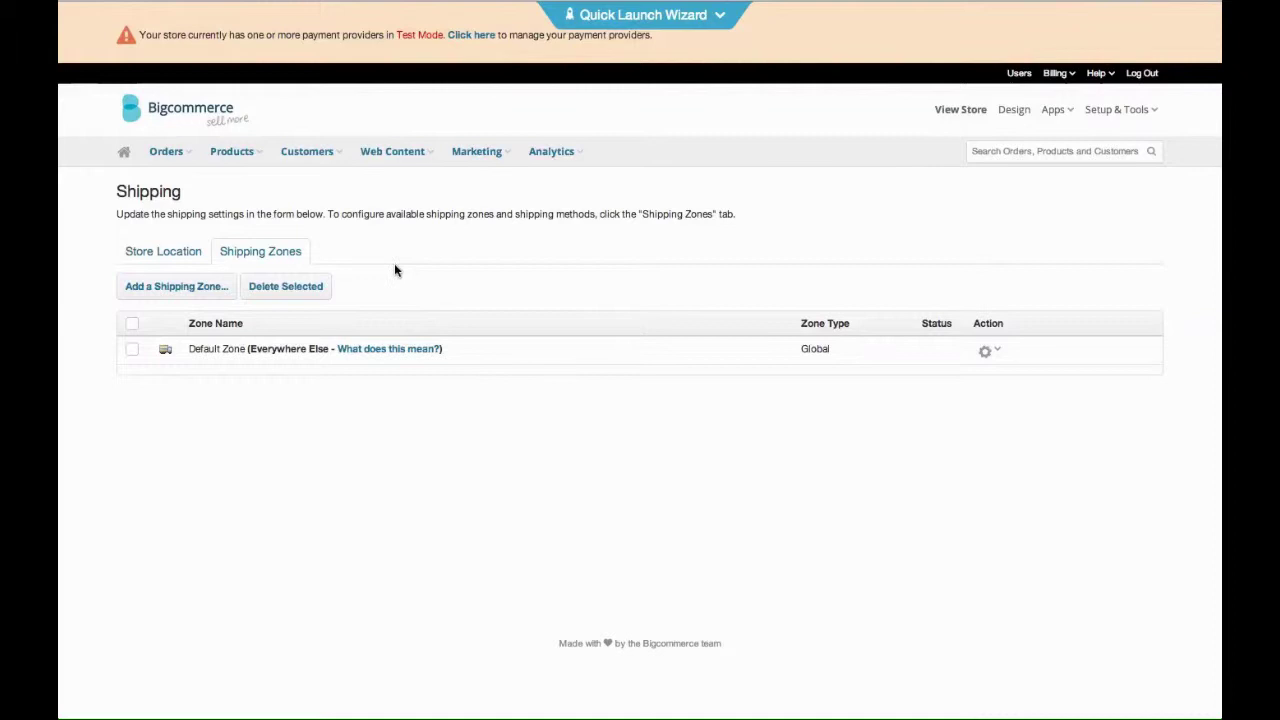
pyautogui.click(172, 289)
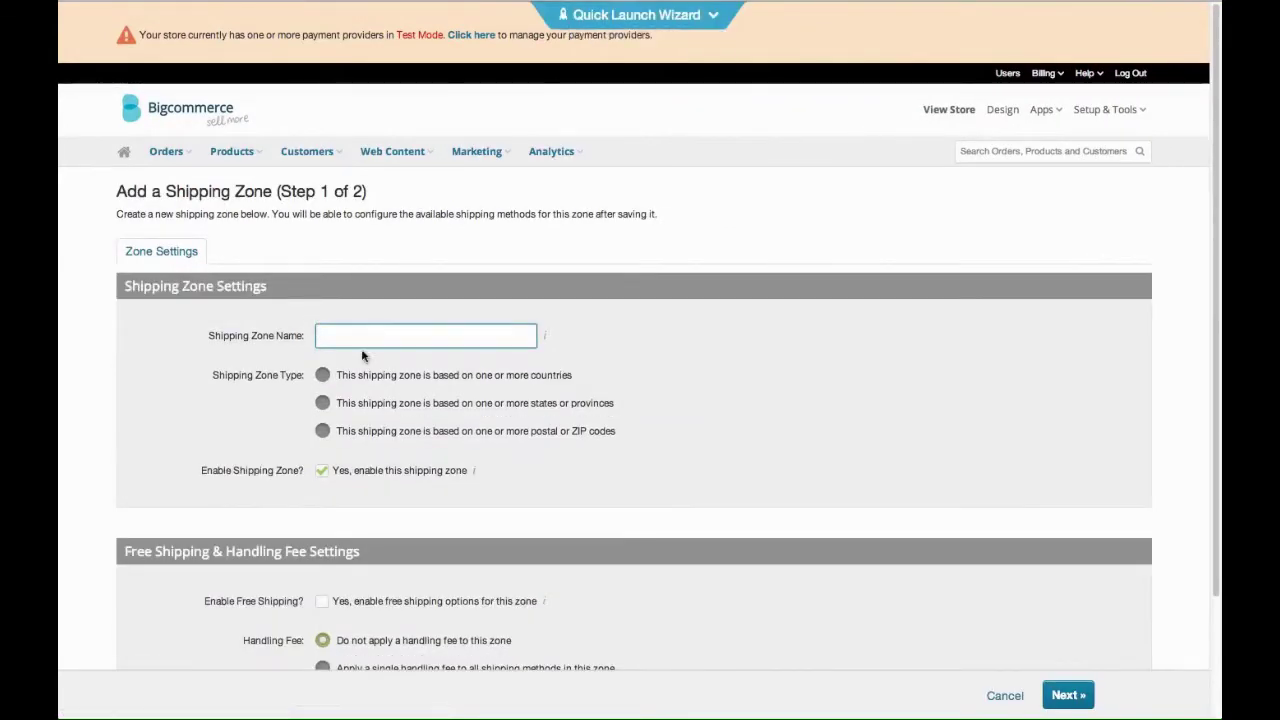
pyautogui.write('QLD')
pyautogui.click(783, 599)
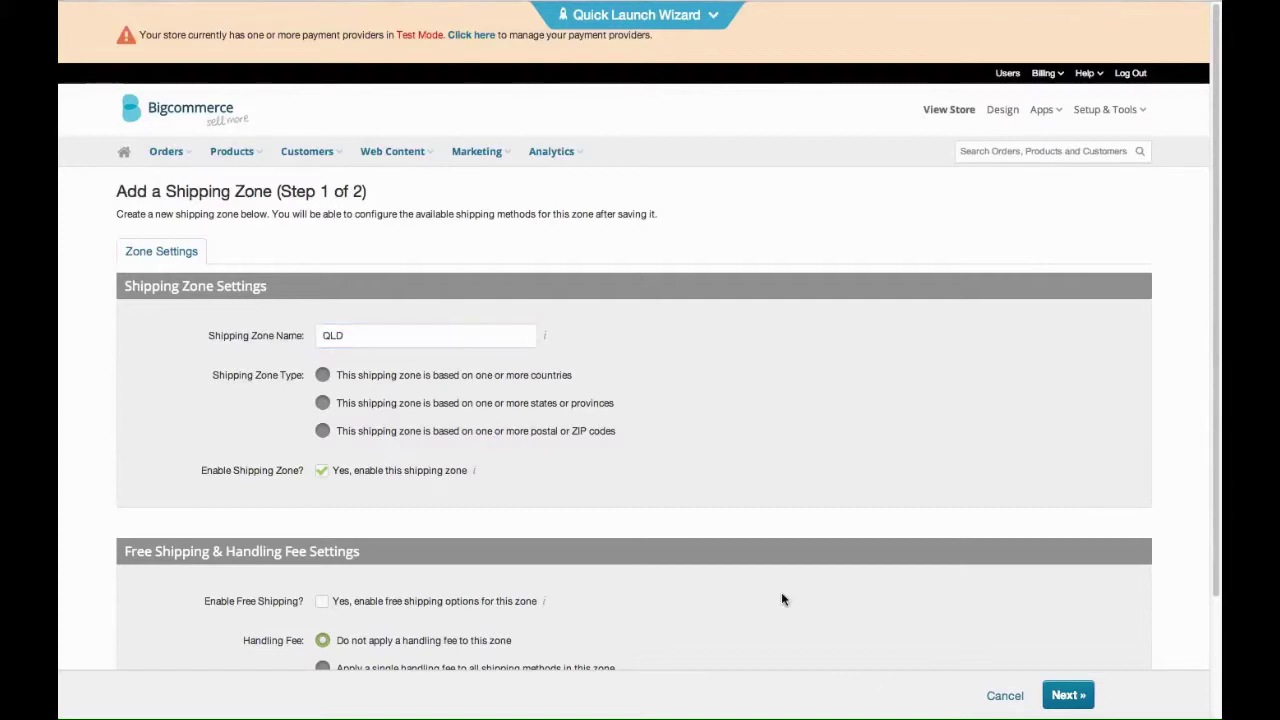
pyautogui.click(323, 404)
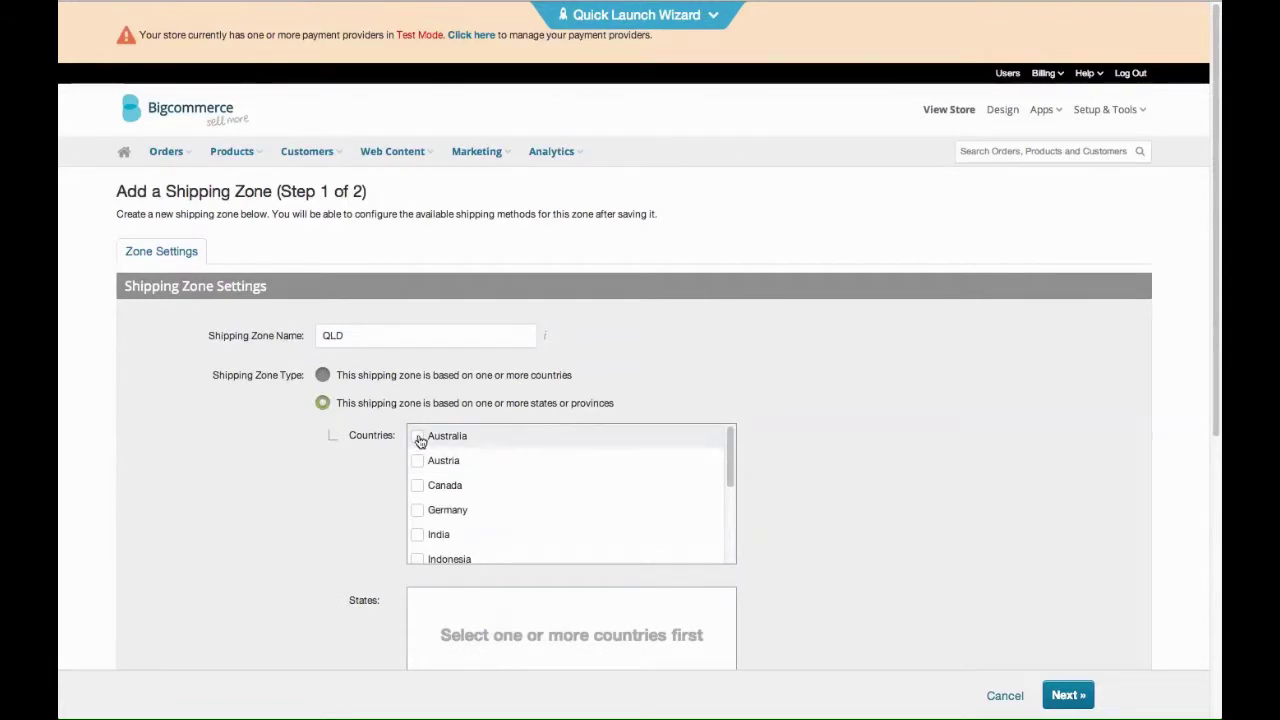
pyautogui.click(418, 437)
pyautogui.scroll(-2, 813, 466)
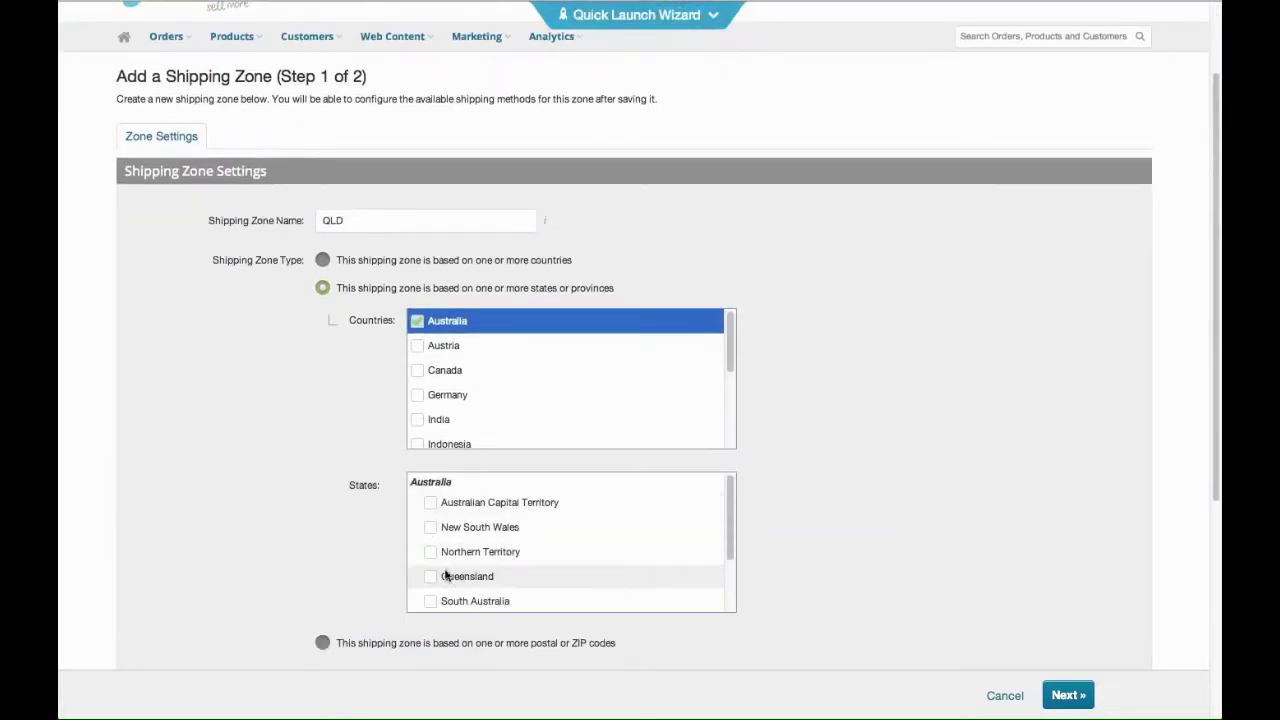
pyautogui.click(430, 577)
pyautogui.scroll(-1, 257, 529)
pyautogui.scroll(-5, 728, 570)
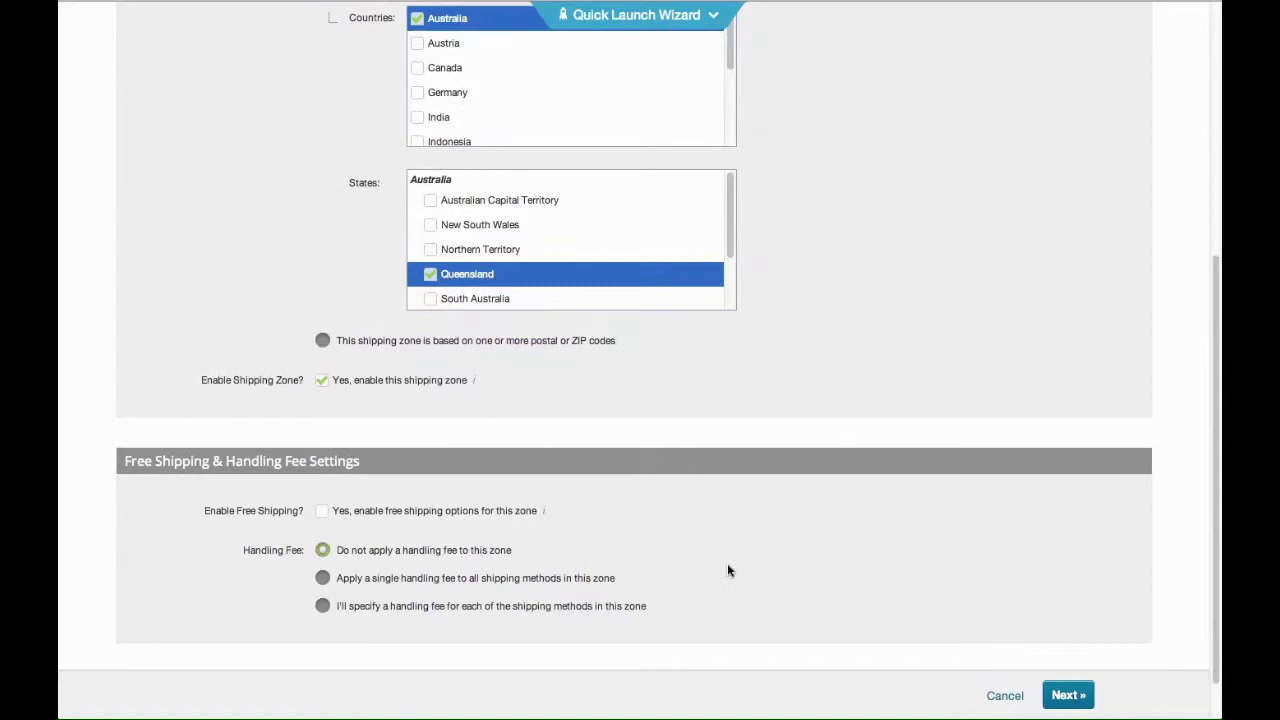
pyautogui.click(1075, 705)
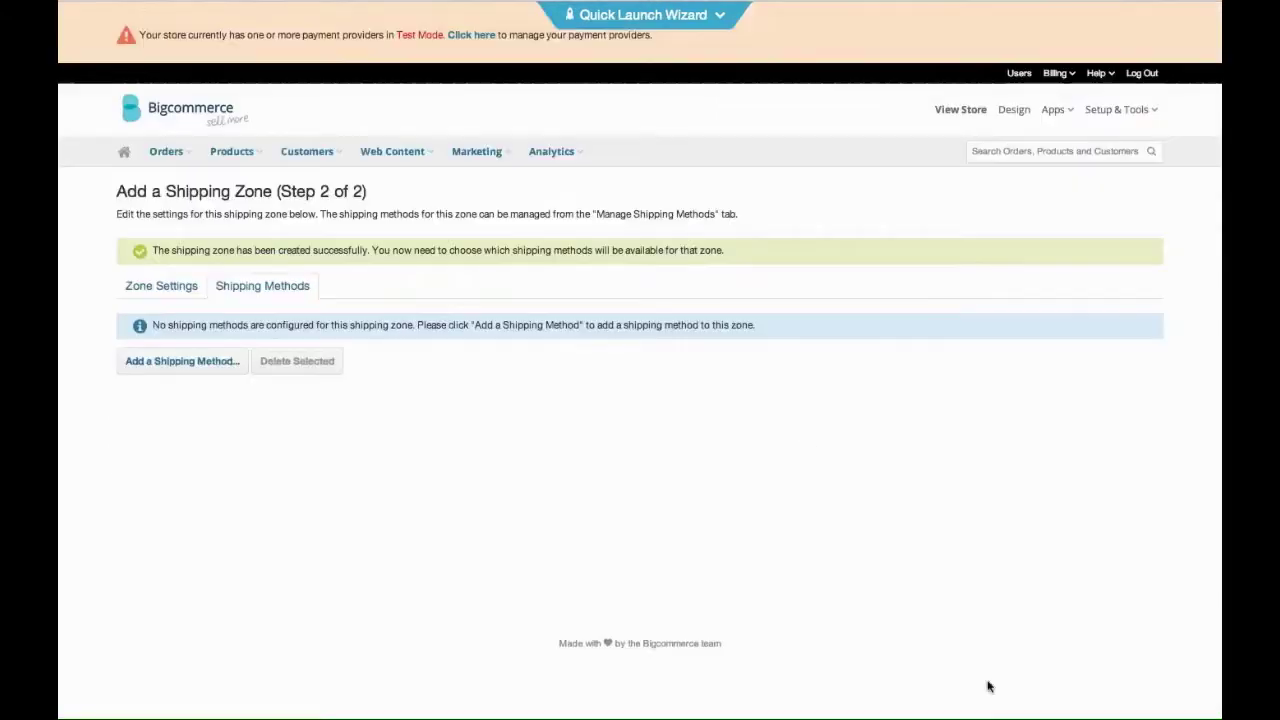
# Add a Ship by Weight shipping method to the QLD zone
pyautogui.click(188, 366)
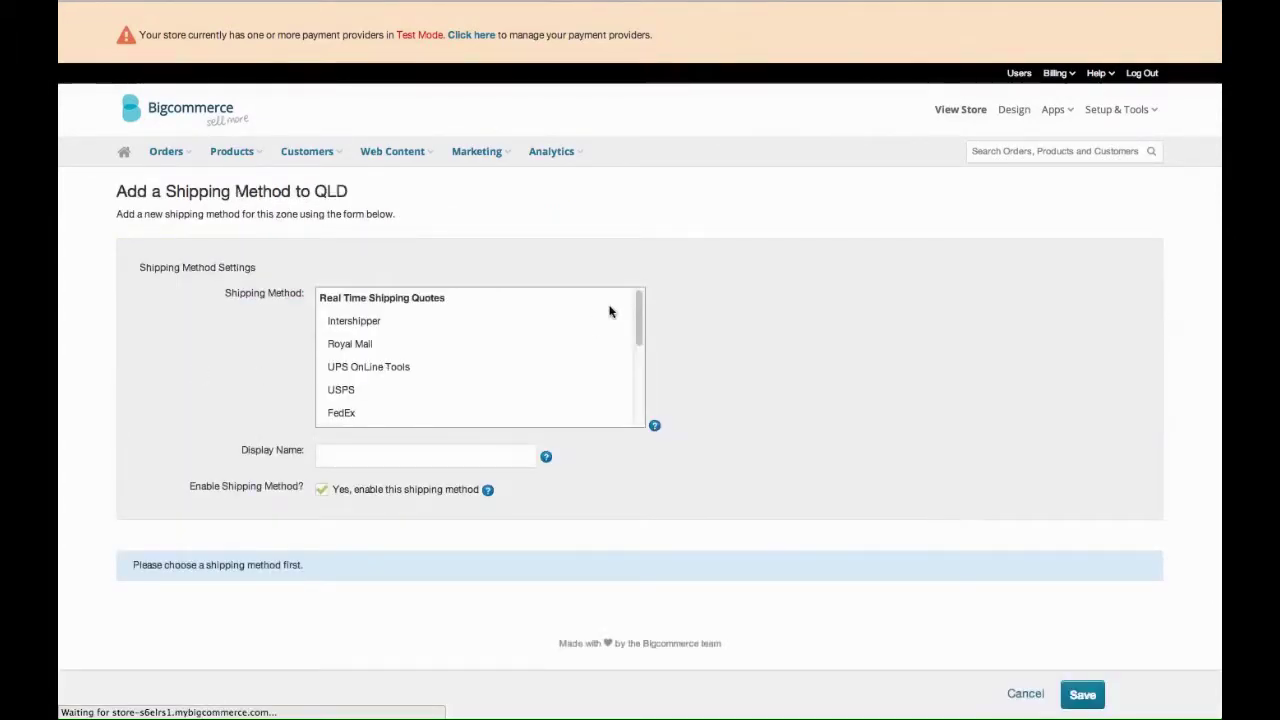
pyautogui.moveTo(642, 308); pyautogui.dragTo(634, 393)
pyautogui.click(363, 415)
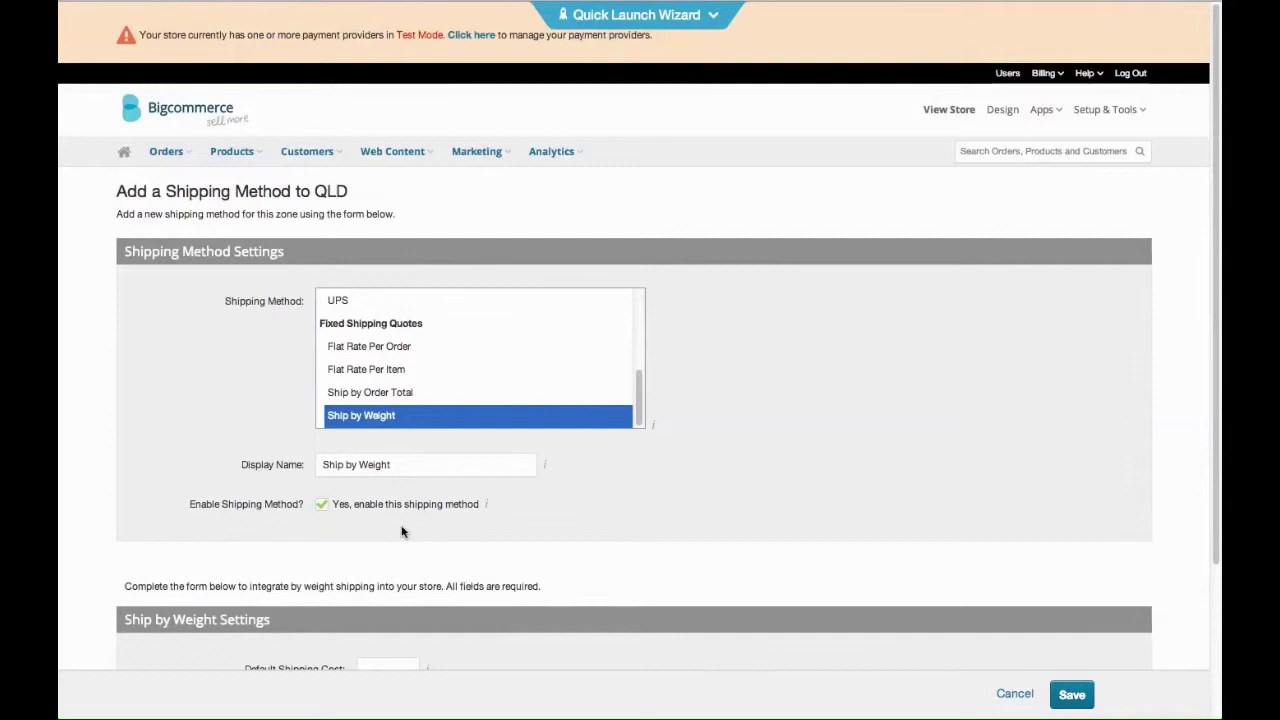
pyautogui.scroll(-2, 383, 568)
pyautogui.scroll(-2, 383, 568)
pyautogui.click(384, 483)
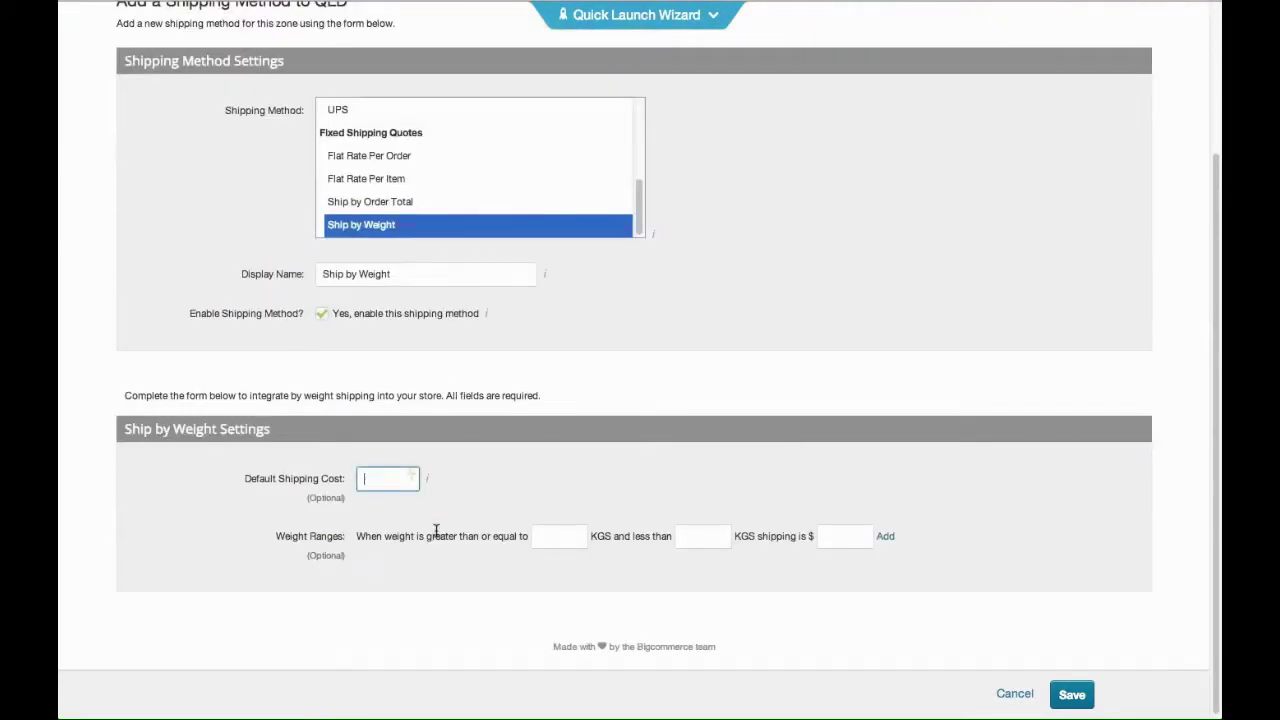
# Enter weight ranges 0–5 kg at $10 and 5–10 kg at $15
pyautogui.click(560, 535)
pyautogui.write('0')
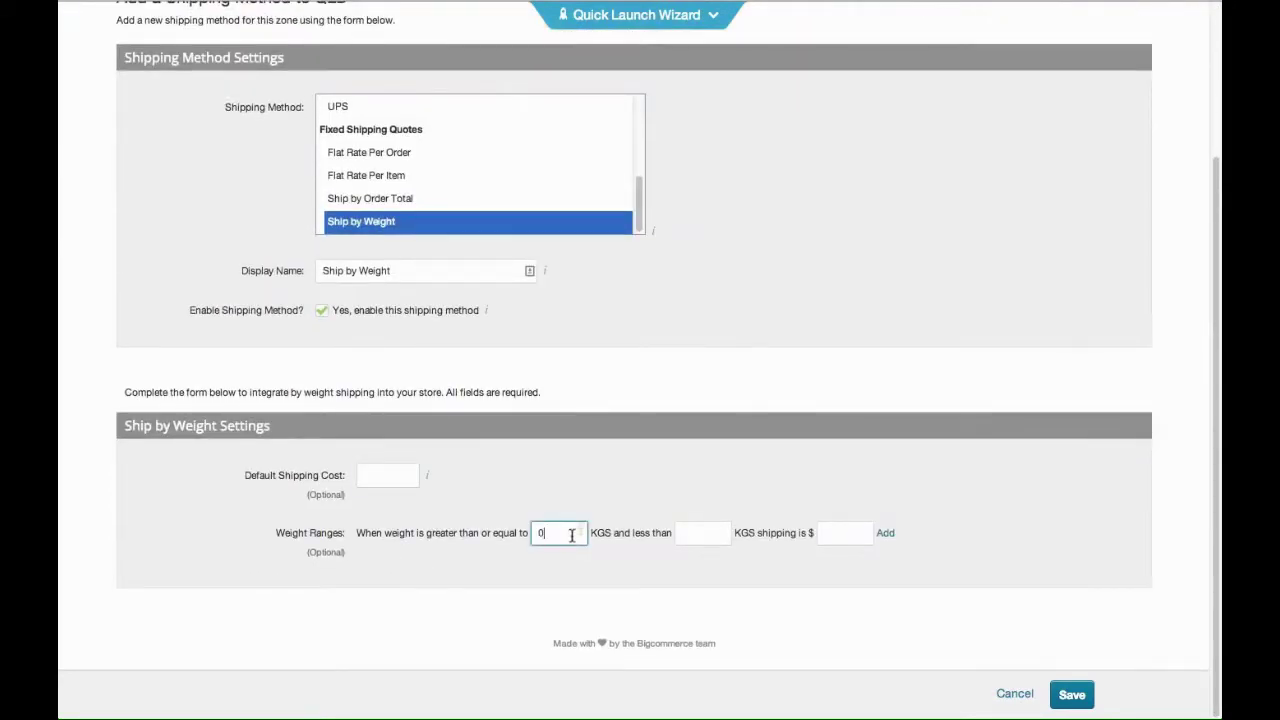
pyautogui.click(706, 535)
pyautogui.write('5')
pyautogui.click(826, 534)
pyautogui.write('10')
pyautogui.click(885, 533)
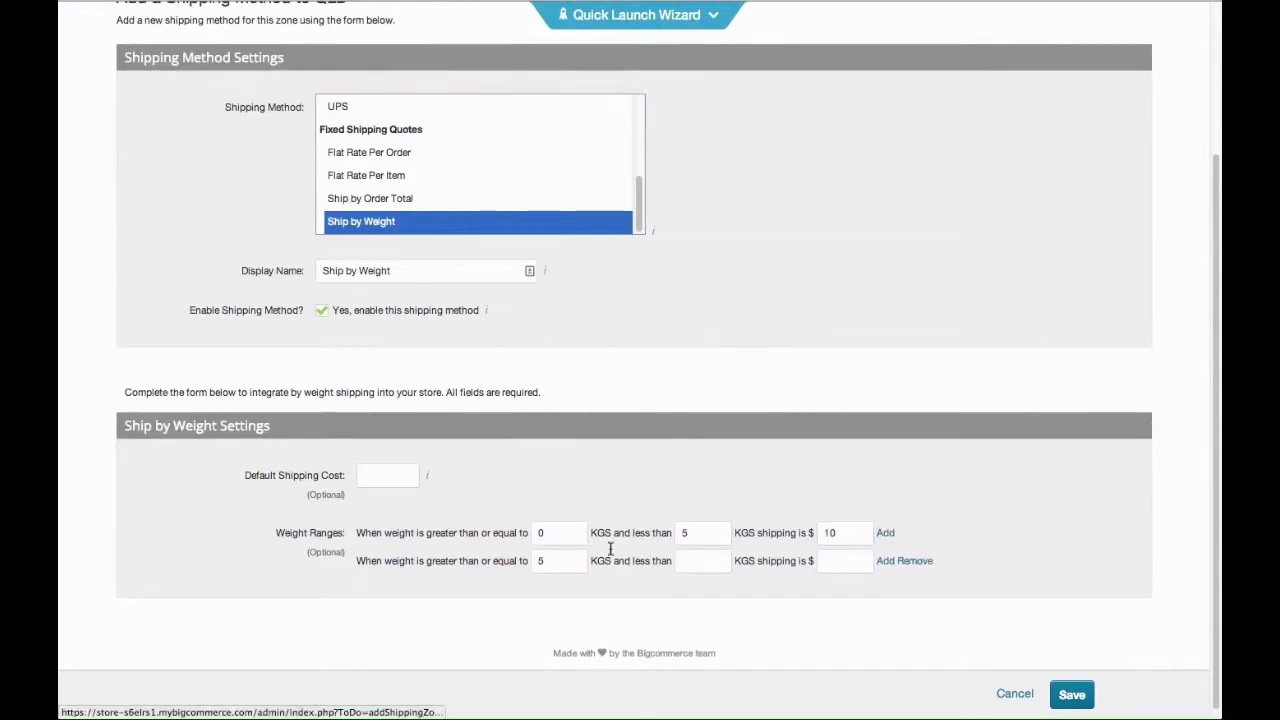
pyautogui.click(693, 560)
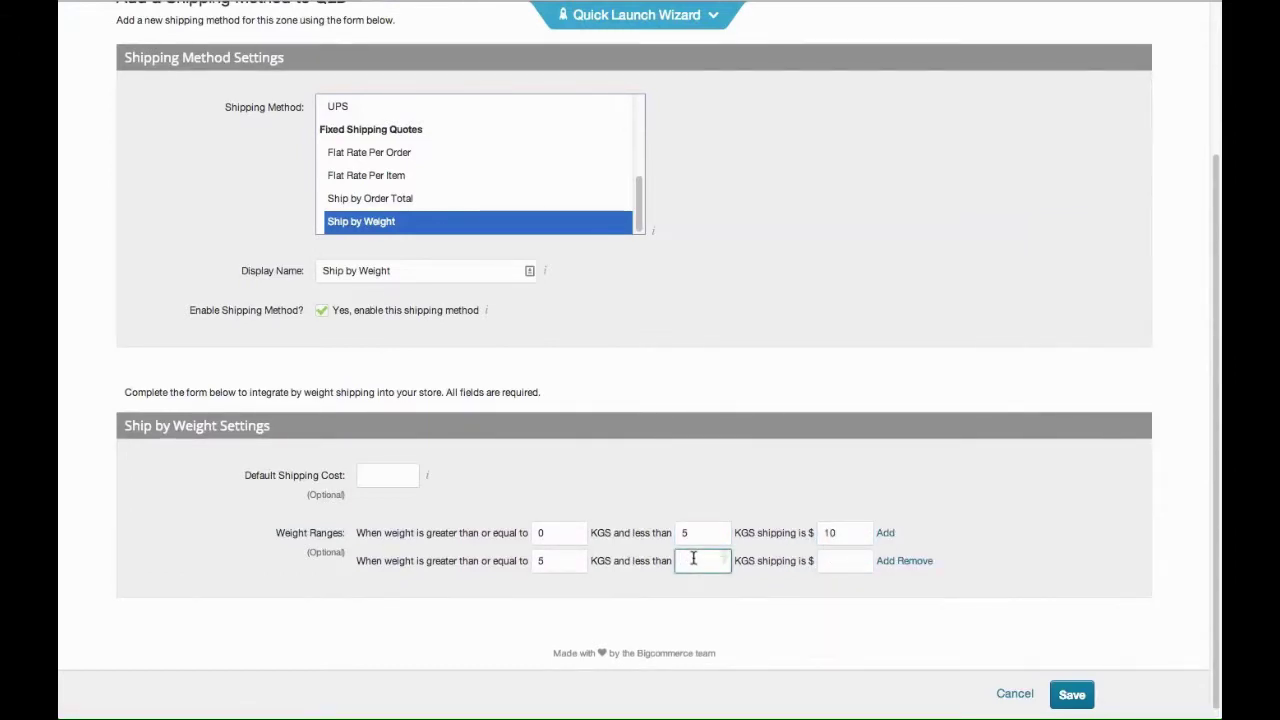
pyautogui.write('10')
pyautogui.click(844, 561)
pyautogui.write('15')
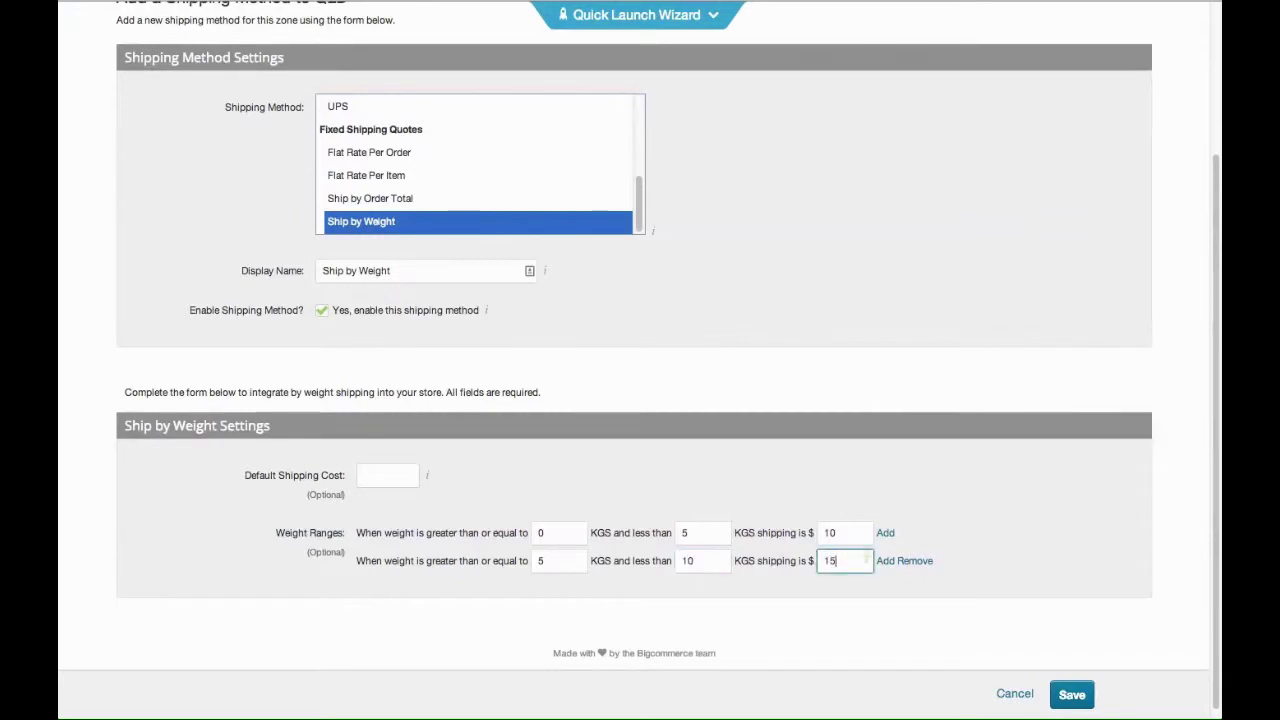
# Add a third range, 10–15 kg at $20, and set the default shipping cost to 25
pyautogui.click(886, 560)
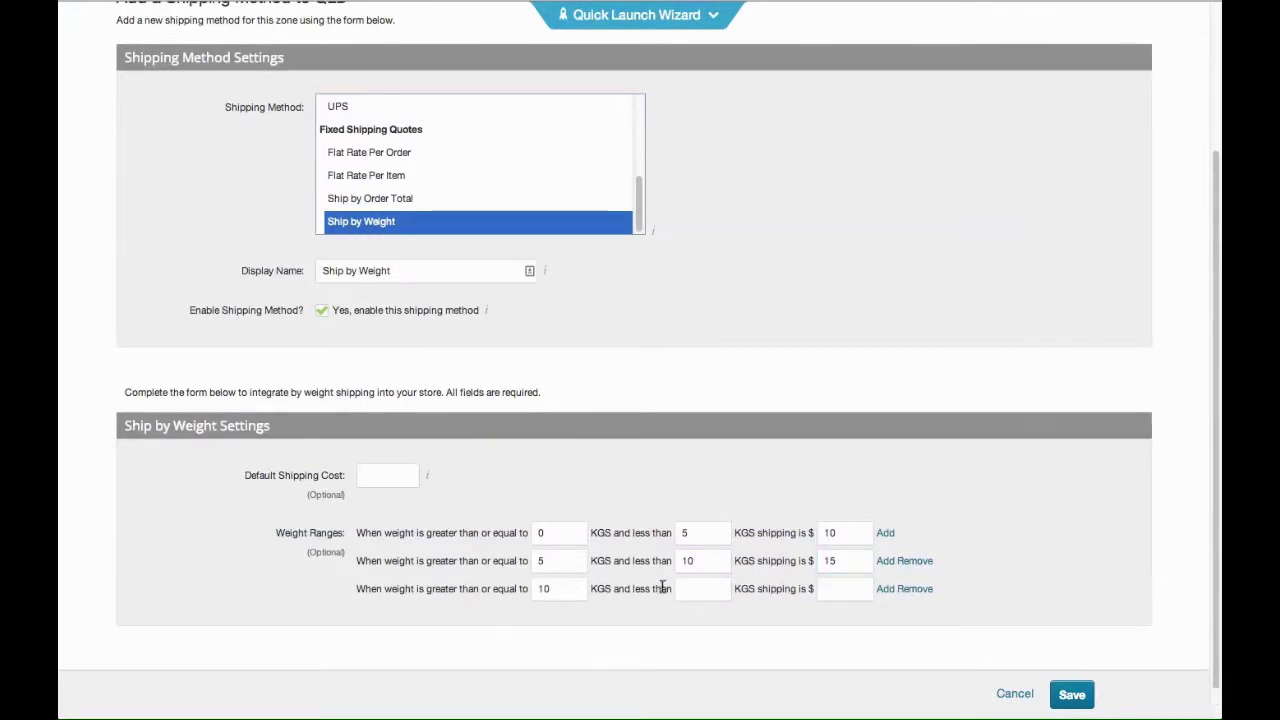
pyautogui.click(700, 589)
pyautogui.write('15')
pyautogui.click(828, 590)
pyautogui.scroll(-1, 725, 524)
pyautogui.click(1067, 521)
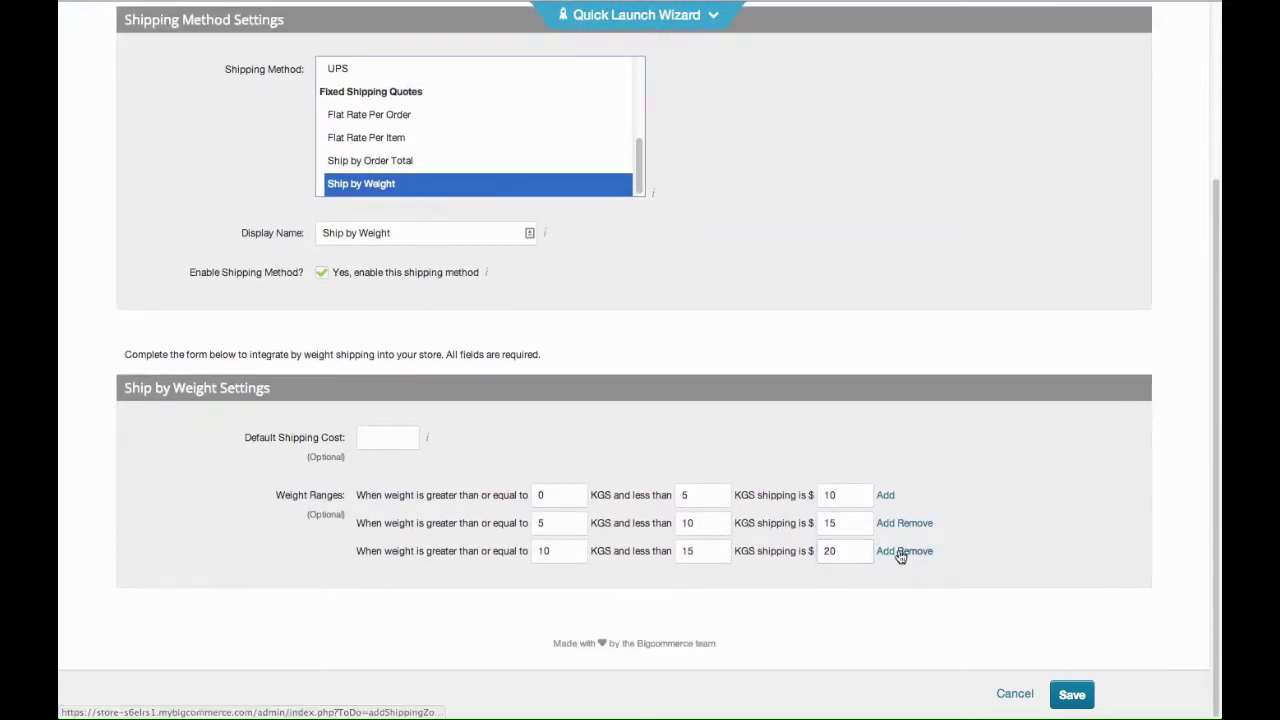
pyautogui.click(368, 438)
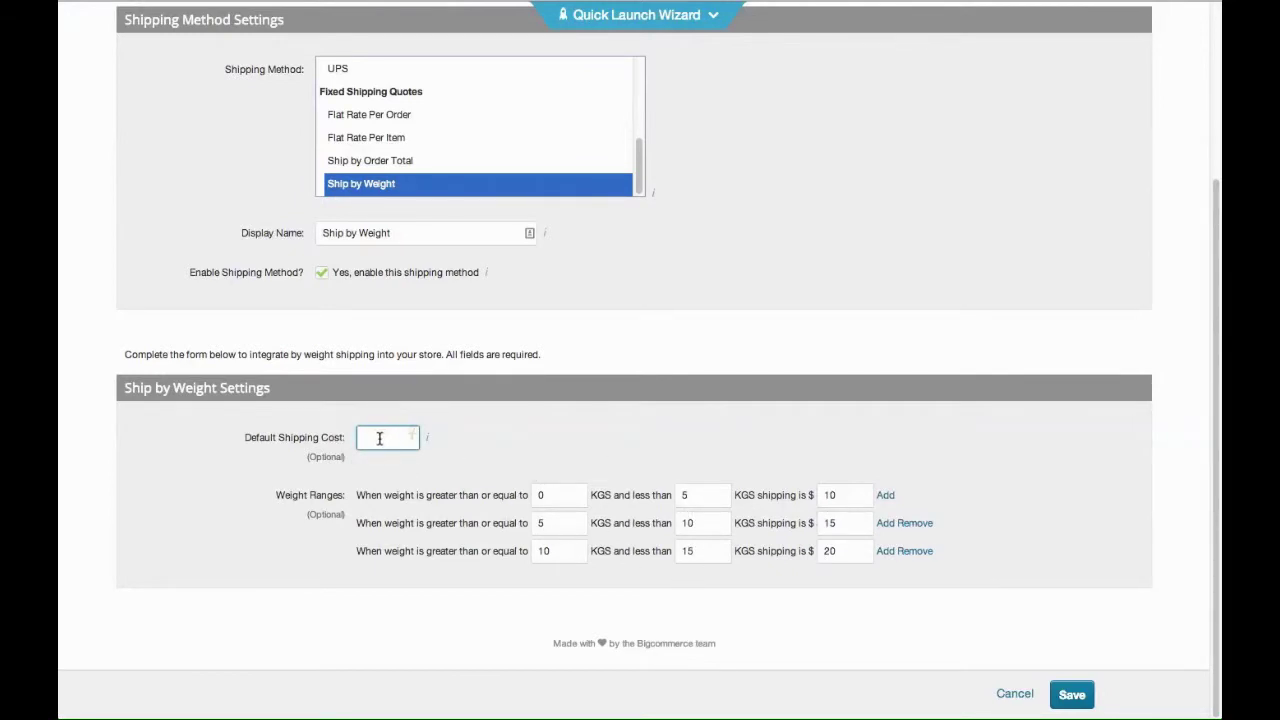
pyautogui.click(560, 440)
# Save the QLD Ship by Weight method, then start another shipping zone from the Shipping Zones list
pyautogui.click(1071, 694)
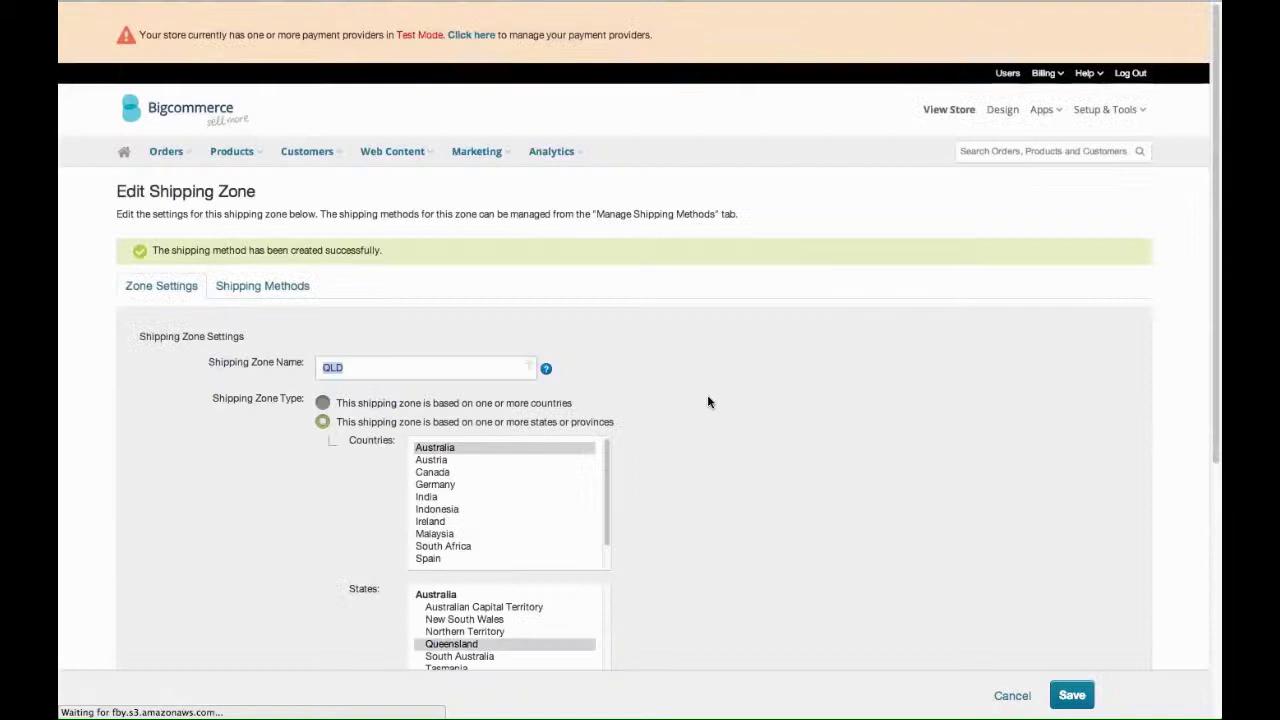
pyautogui.click(260, 287)
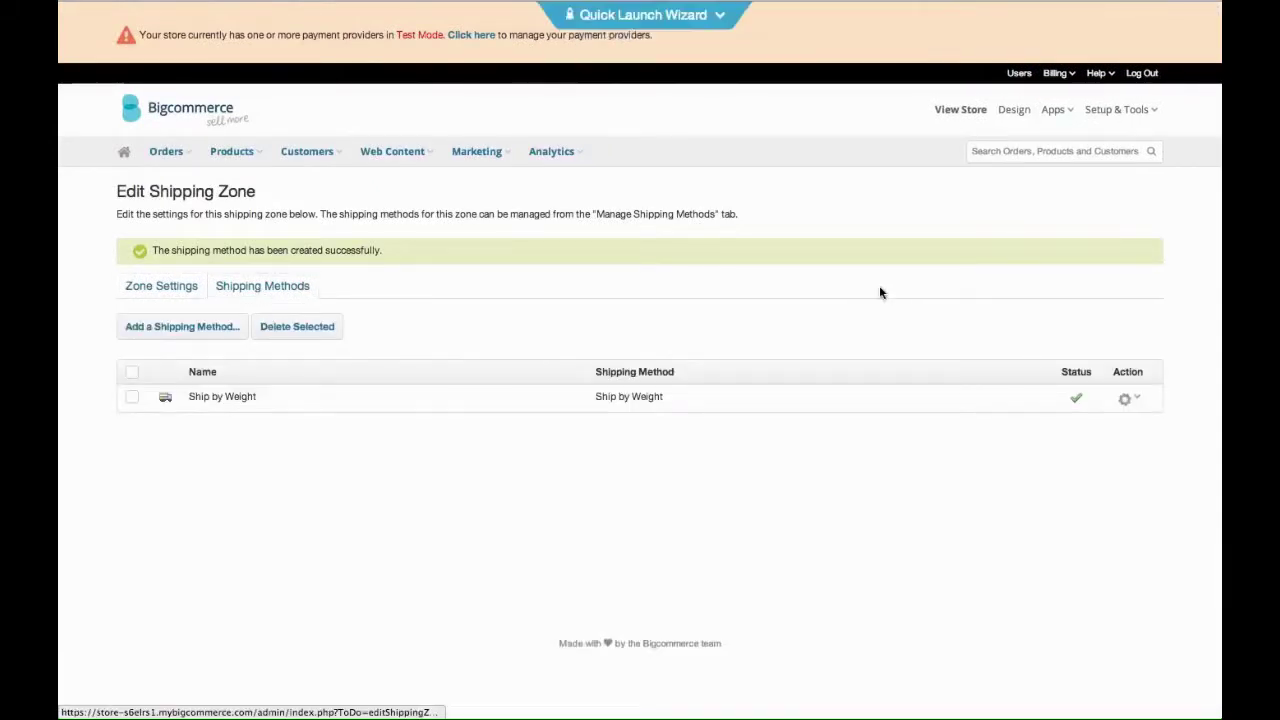
pyautogui.click(1131, 113)
pyautogui.click(777, 227)
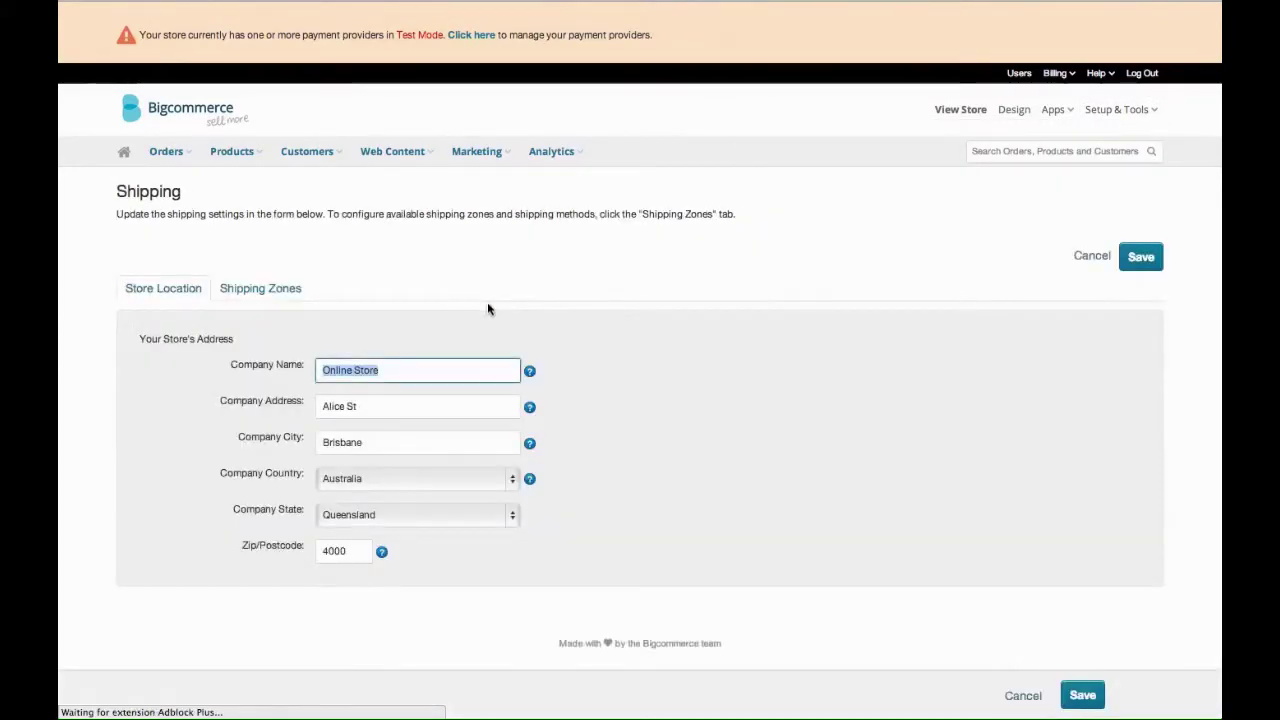
pyautogui.click(262, 254)
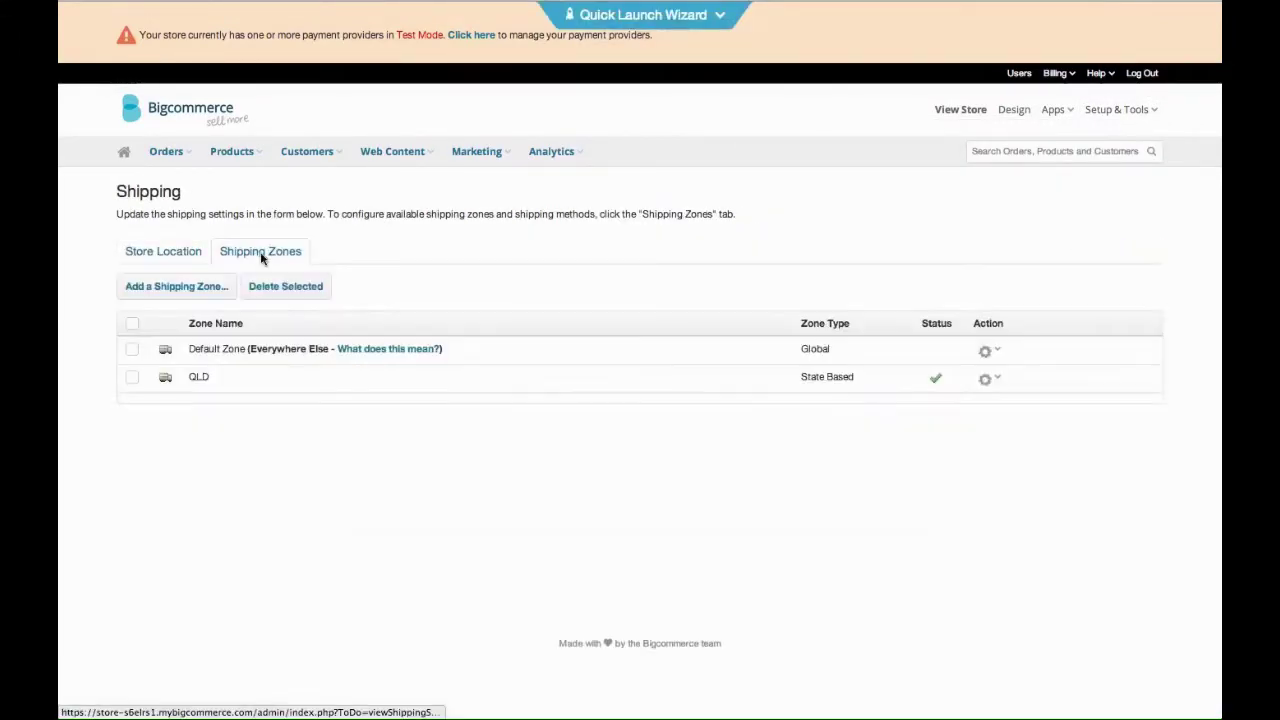
pyautogui.click(167, 290)
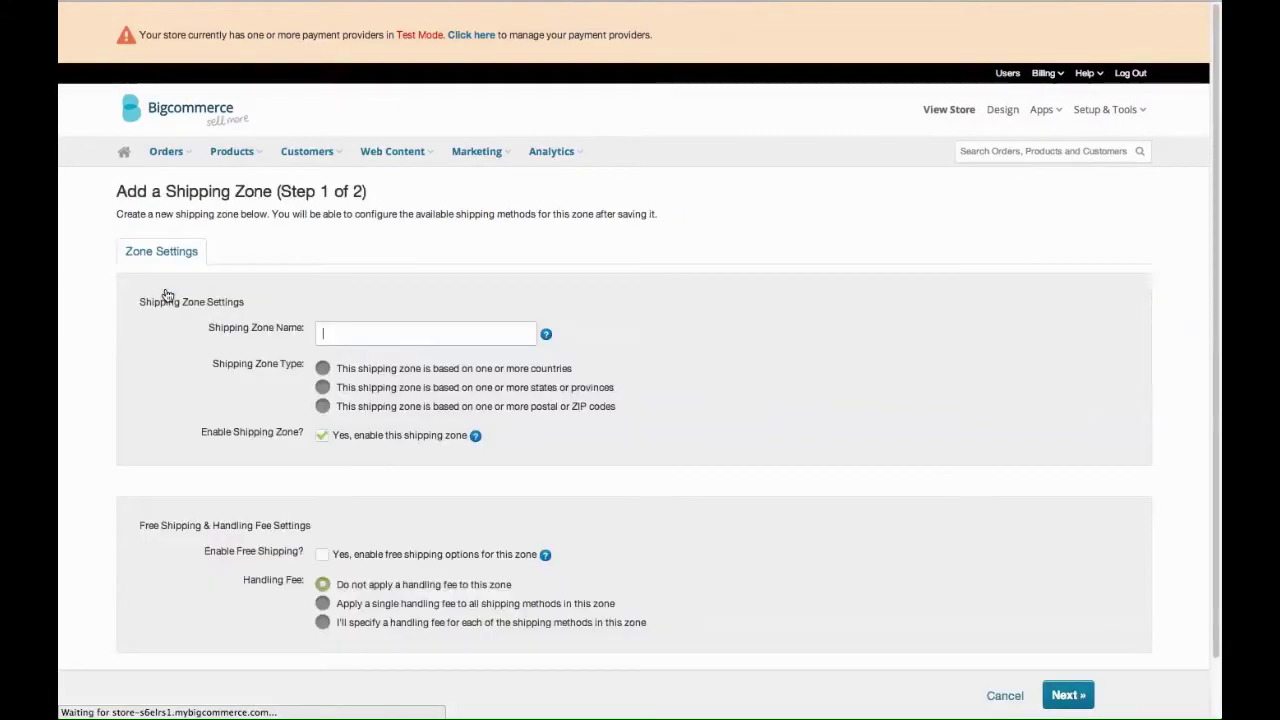
# Name the new zone NSW, limit it to New South Wales, Australia, and continue
pyautogui.click(389, 333)
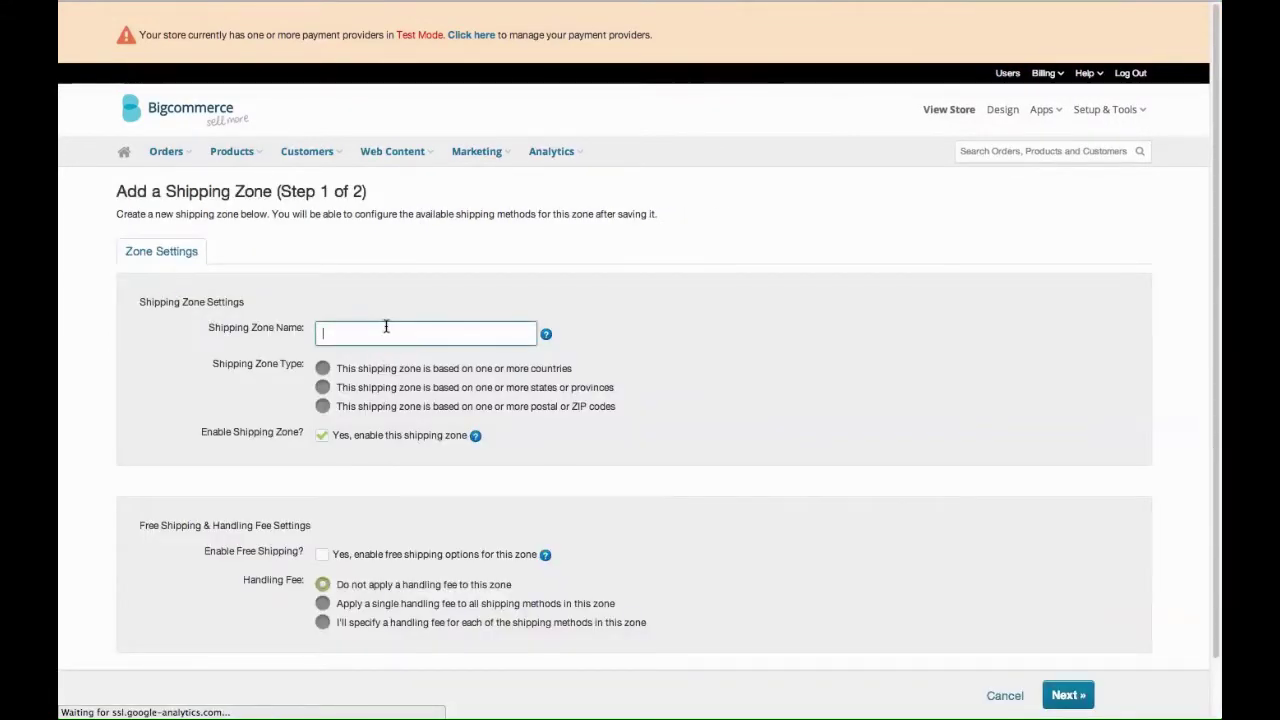
pyautogui.write('NSW')
pyautogui.click(322, 403)
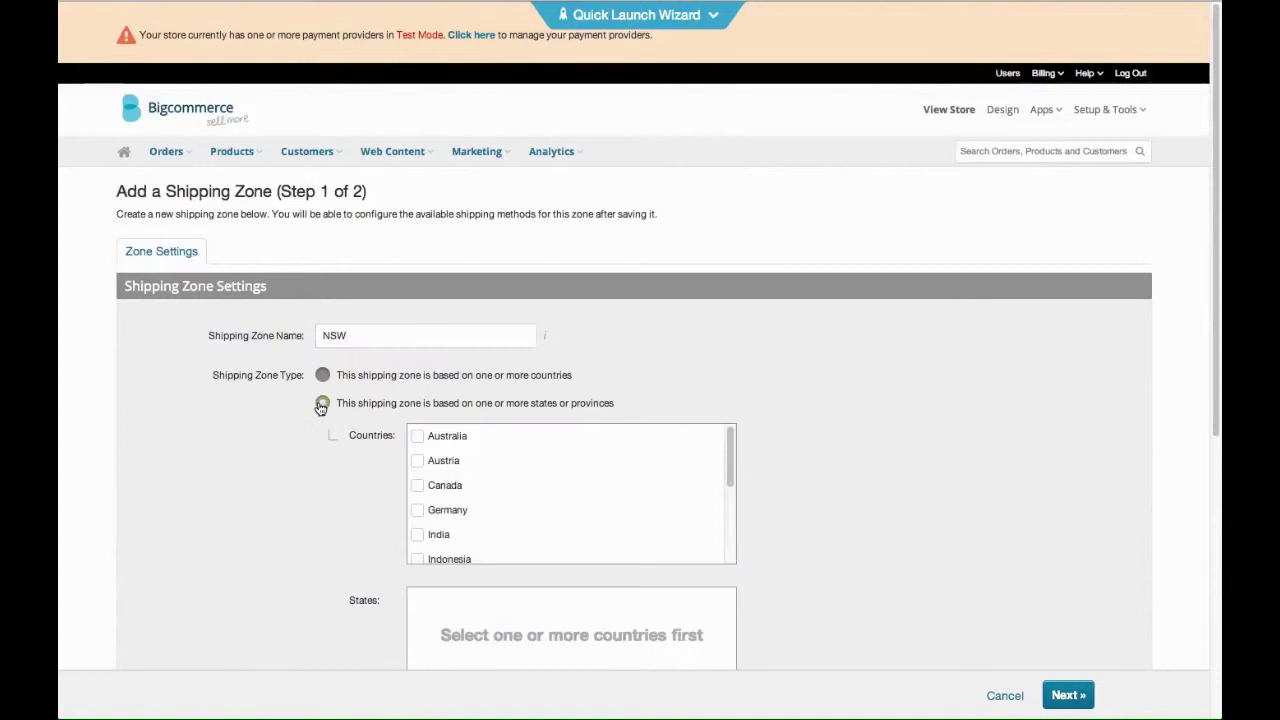
pyautogui.click(573, 435)
pyautogui.scroll(-2, 800, 490)
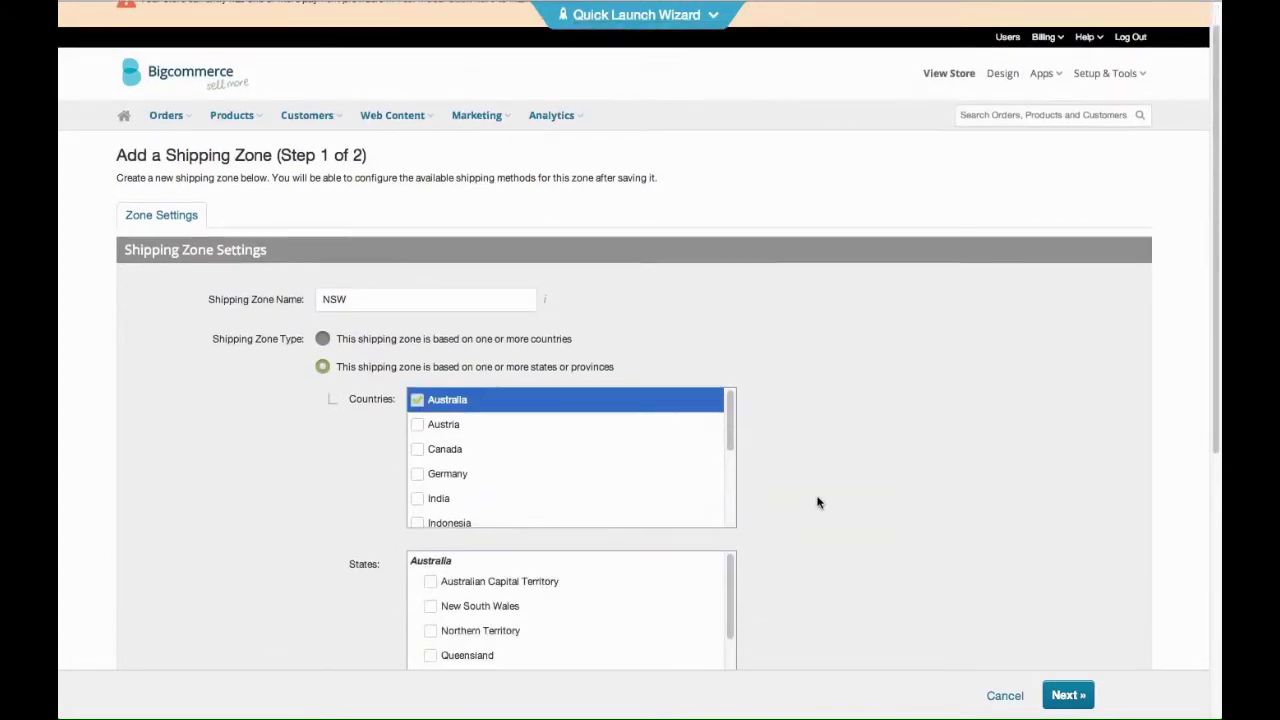
pyautogui.click(431, 549)
pyautogui.scroll(-5, 841, 534)
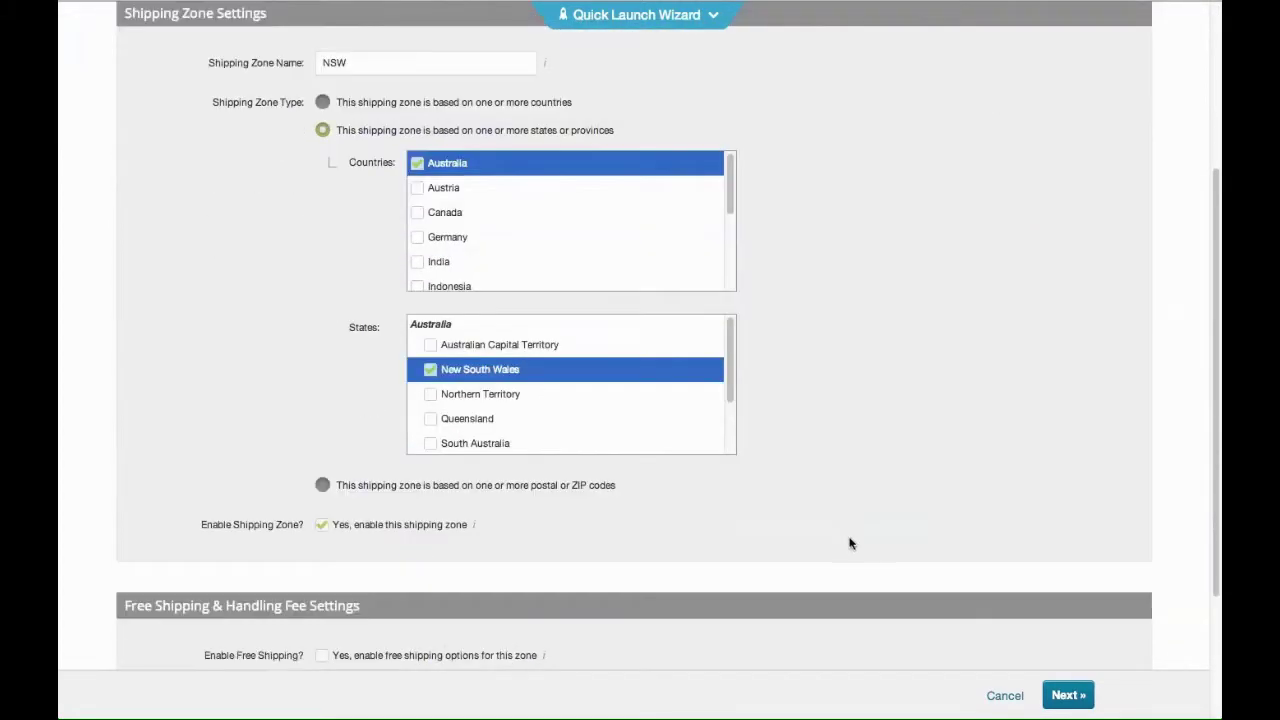
pyautogui.click(1066, 692)
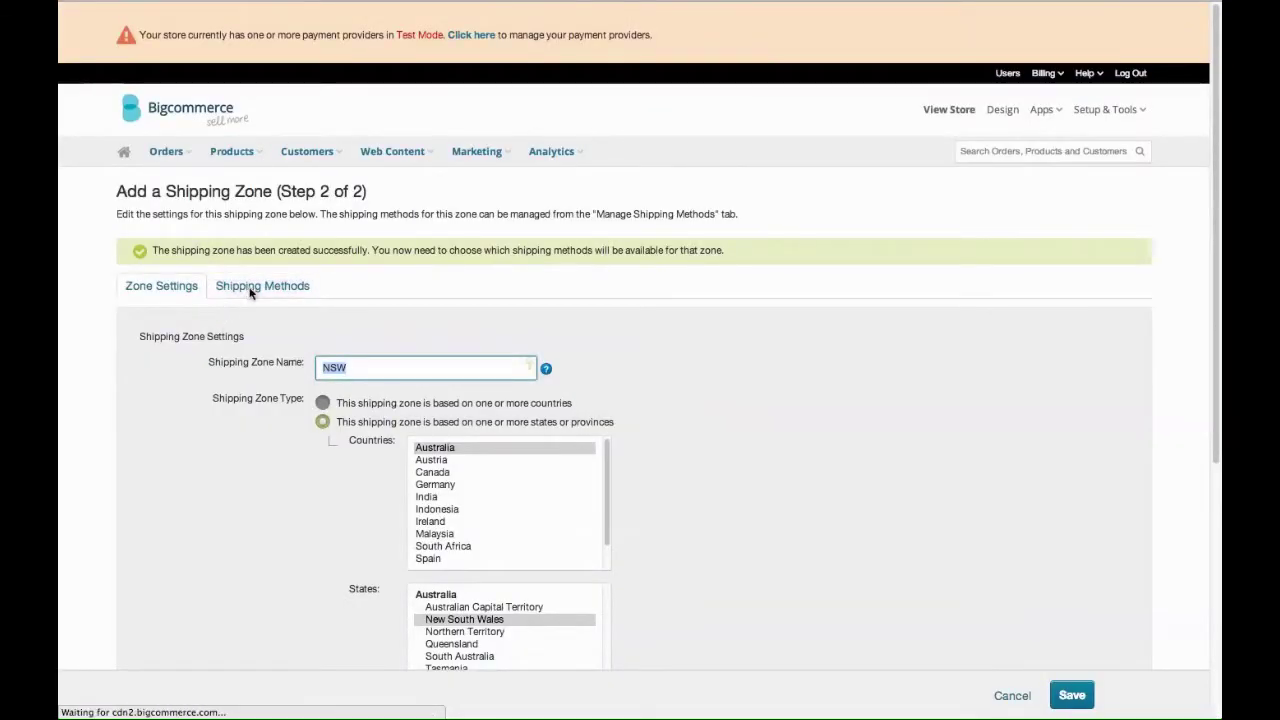
# Add a Ship by Weight shipping method to the NSW zone
pyautogui.click(260, 292)
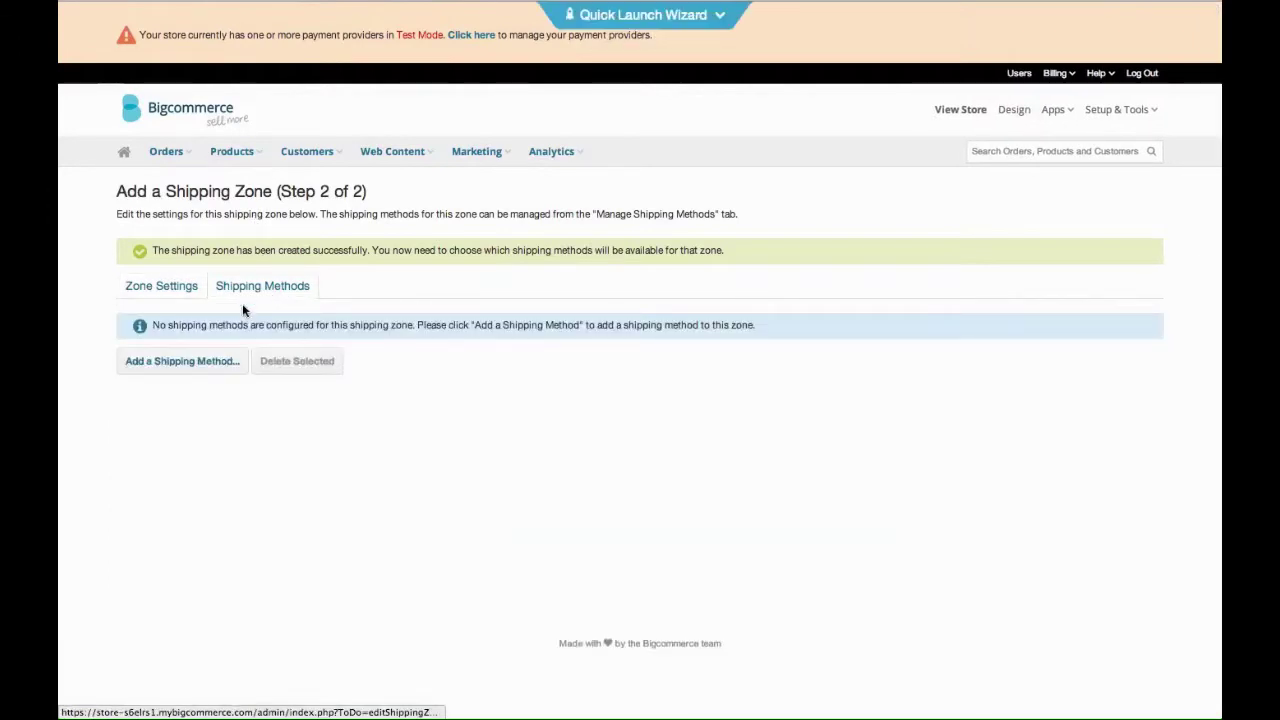
pyautogui.click(175, 366)
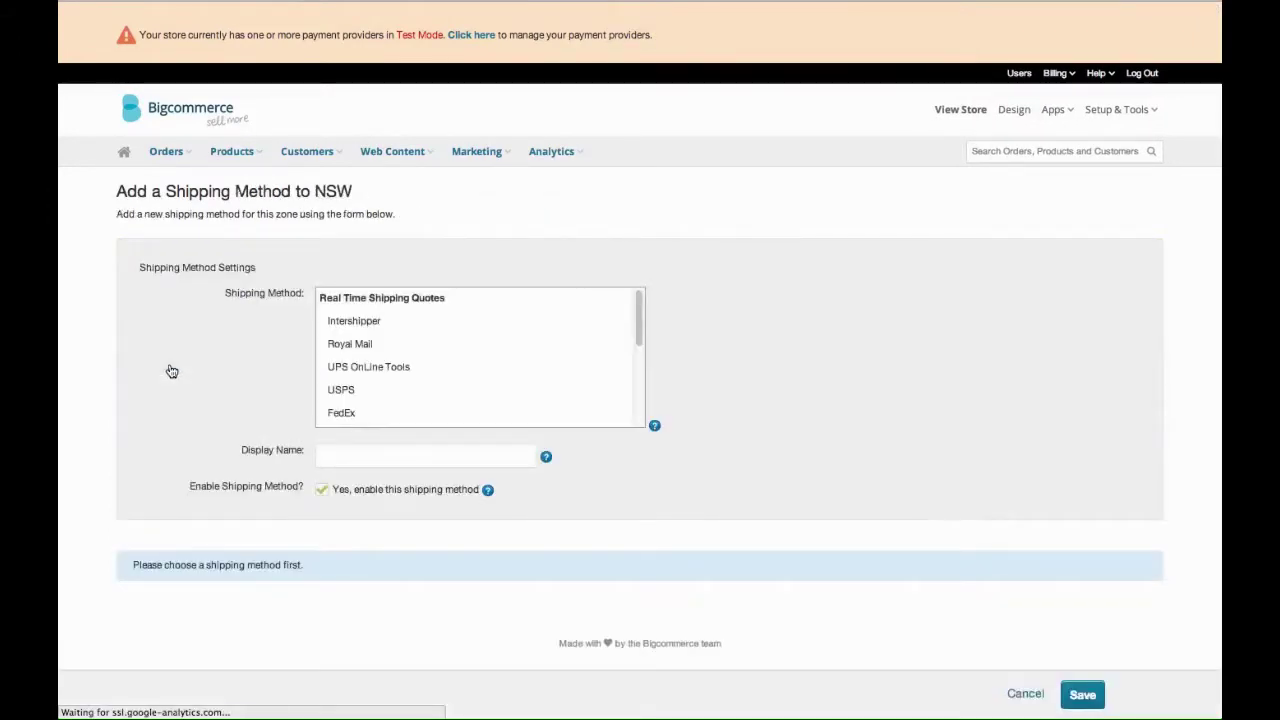
pyautogui.moveTo(639, 313); pyautogui.dragTo(640, 398)
pyautogui.click(370, 414)
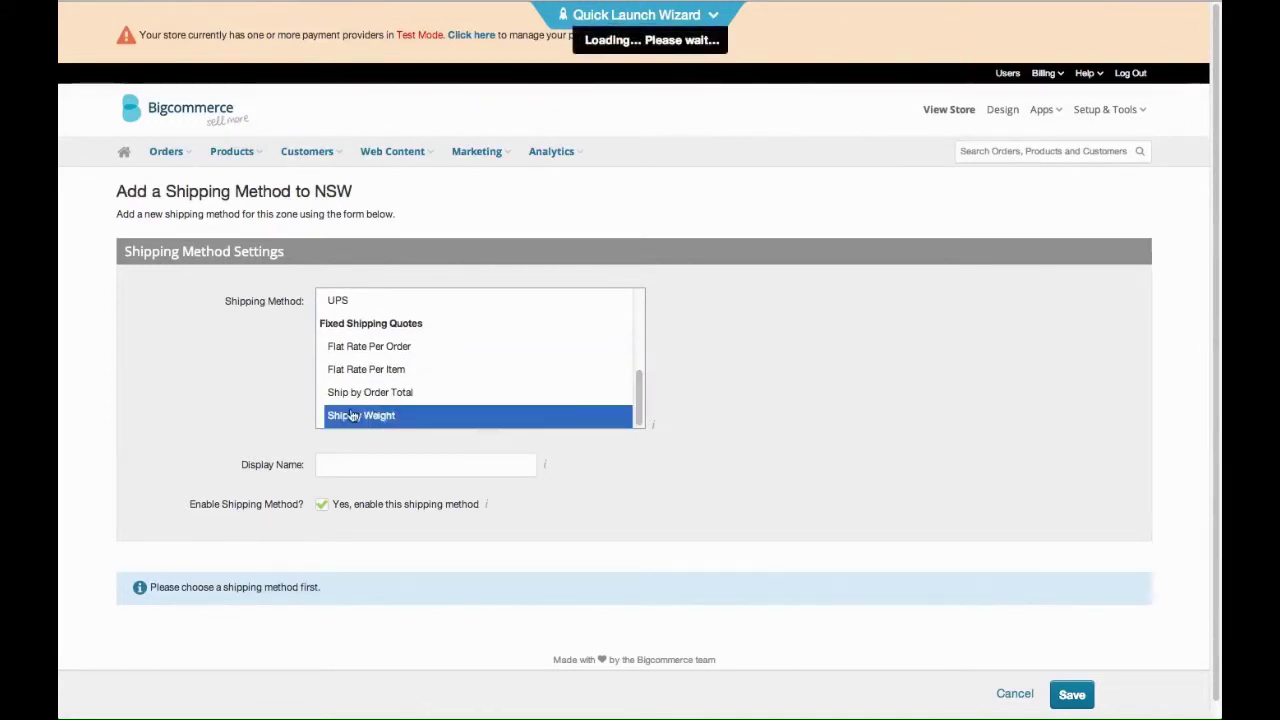
pyautogui.scroll(-2, 307, 488)
# Enter weight ranges 0–5 kg at $3 and 5–10 kg at $5
pyautogui.click(556, 530)
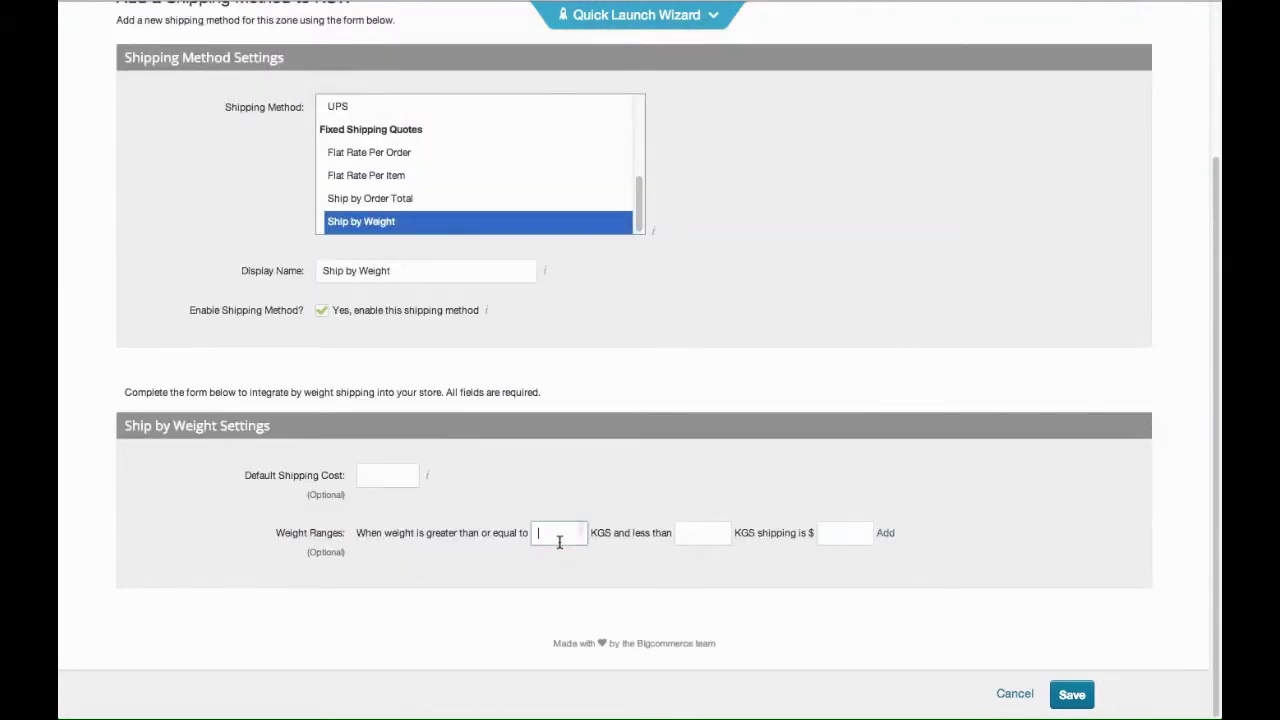
pyautogui.write('0')
pyautogui.click(703, 538)
pyautogui.write('5')
pyautogui.click(846, 535)
pyautogui.write('3')
pyautogui.click(885, 532)
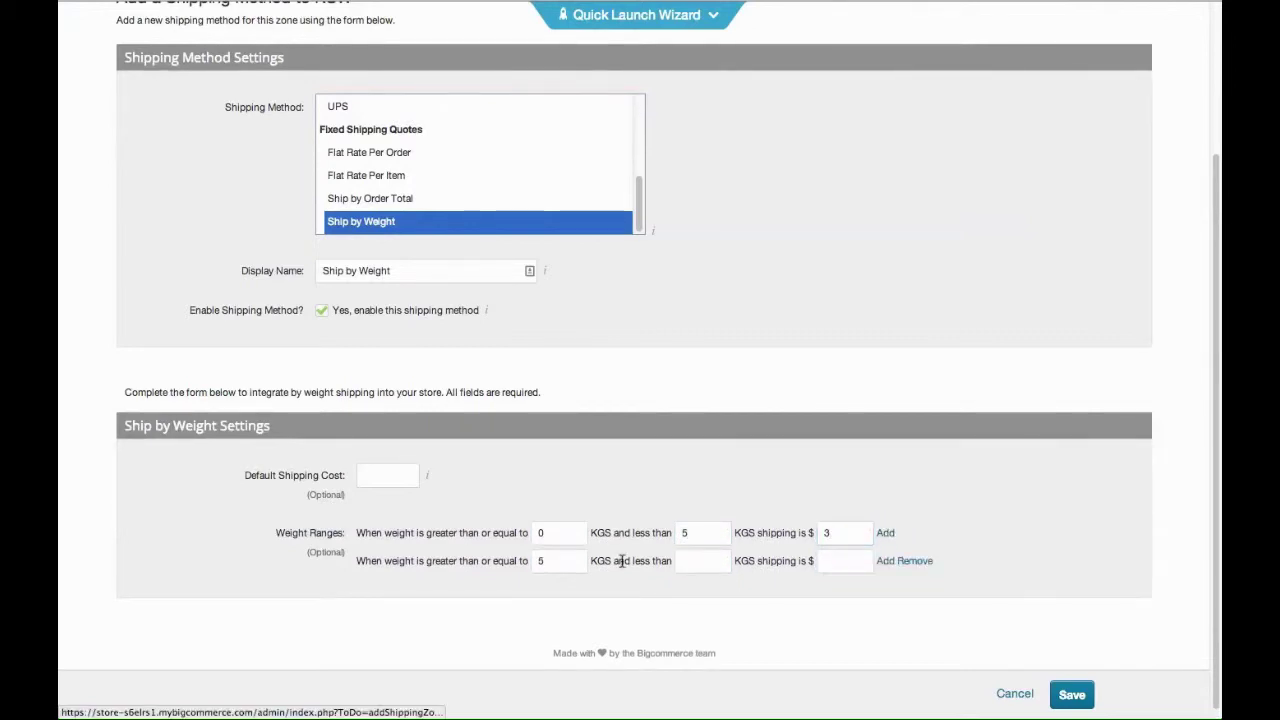
pyautogui.click(690, 561)
pyautogui.write('10')
pyautogui.click(842, 563)
pyautogui.write('5')
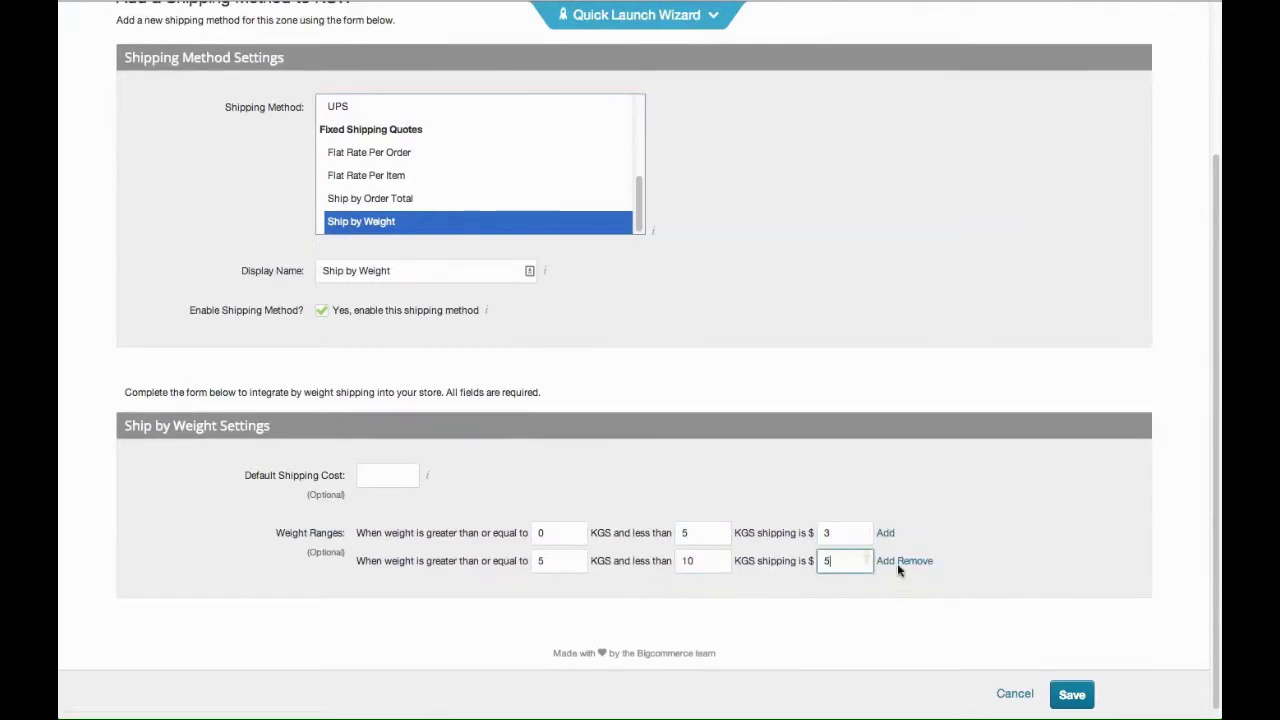
# Add ranges 10–15 kg at $7 and 15–20 kg at $10, then save the method
pyautogui.click(886, 561)
pyautogui.click(717, 588)
pyautogui.write('15')
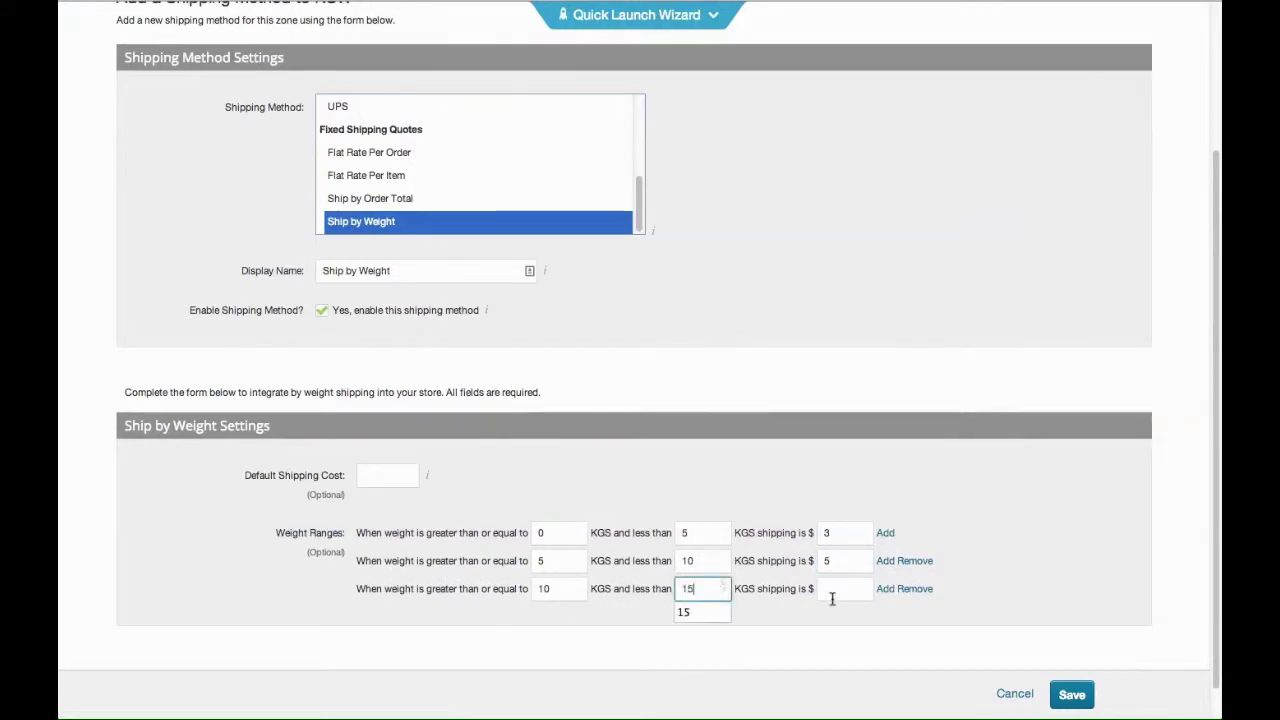
pyautogui.click(833, 594)
pyautogui.write('7')
pyautogui.click(886, 590)
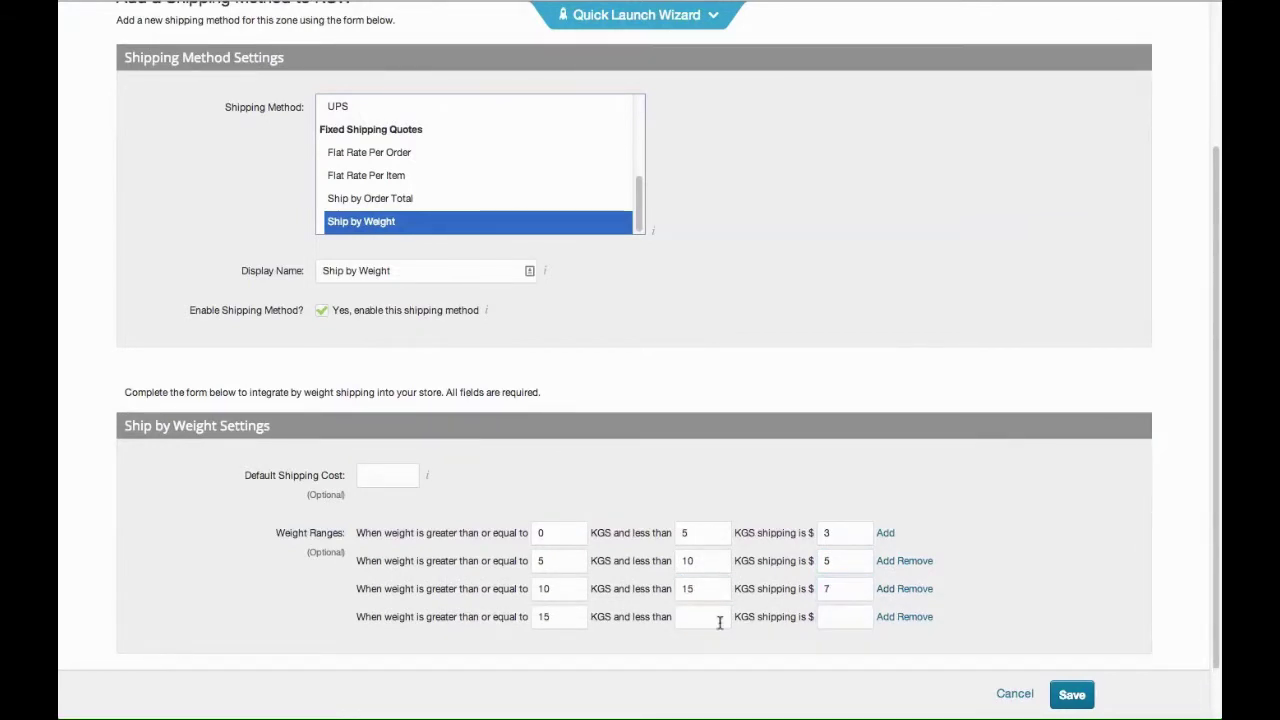
pyautogui.click(717, 616)
pyautogui.write('12')
pyautogui.click(842, 619)
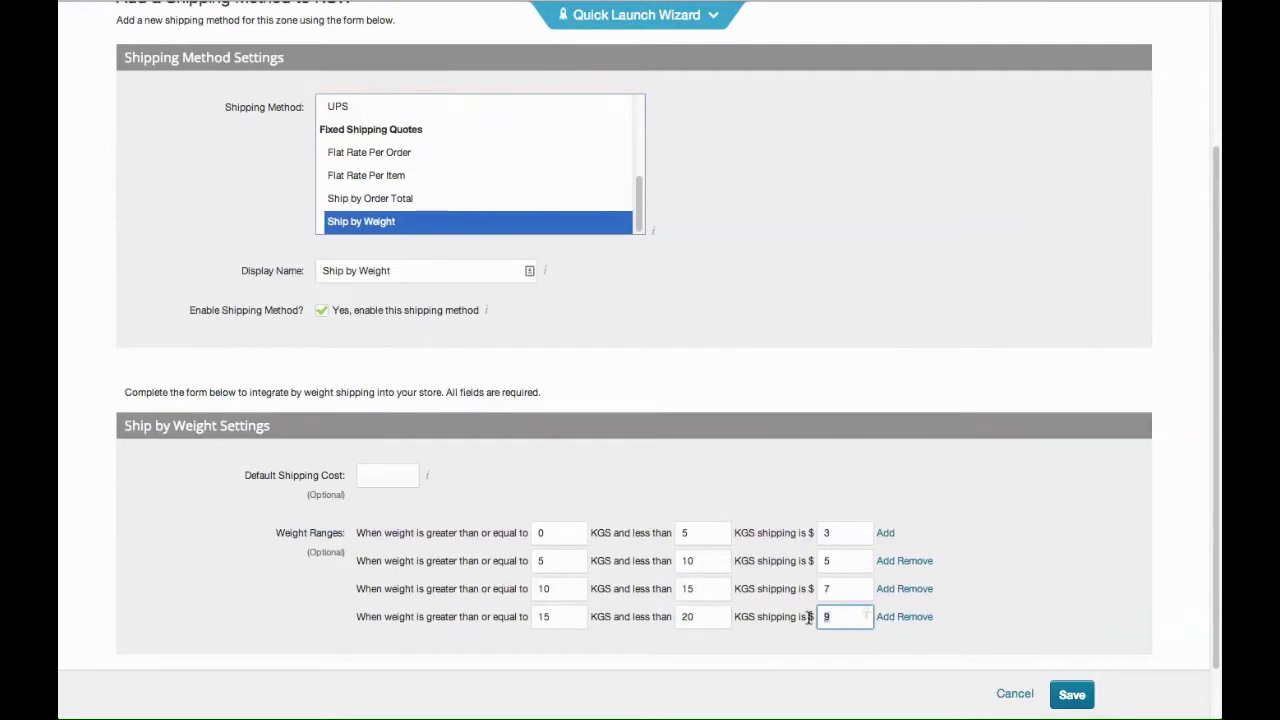
pyautogui.click(998, 567)
pyautogui.scroll(3, 605, 492)
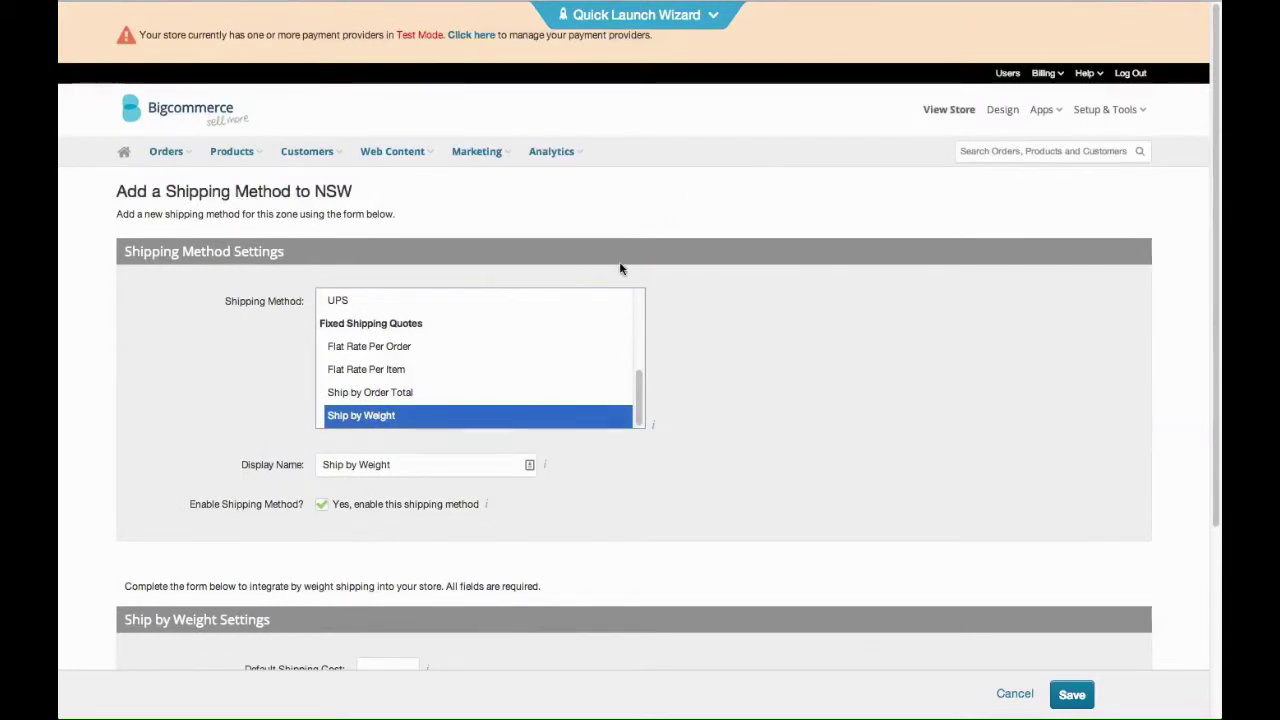
pyautogui.scroll(-3, 689, 297)
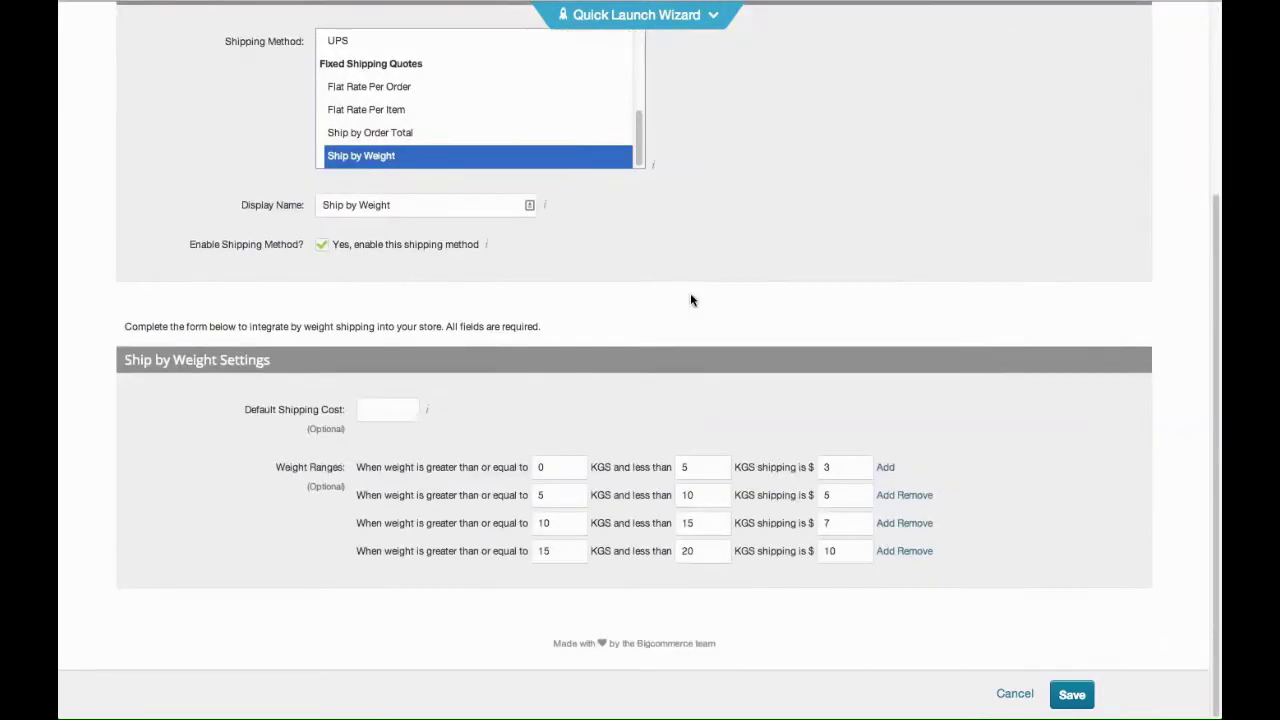
pyautogui.click(1088, 696)
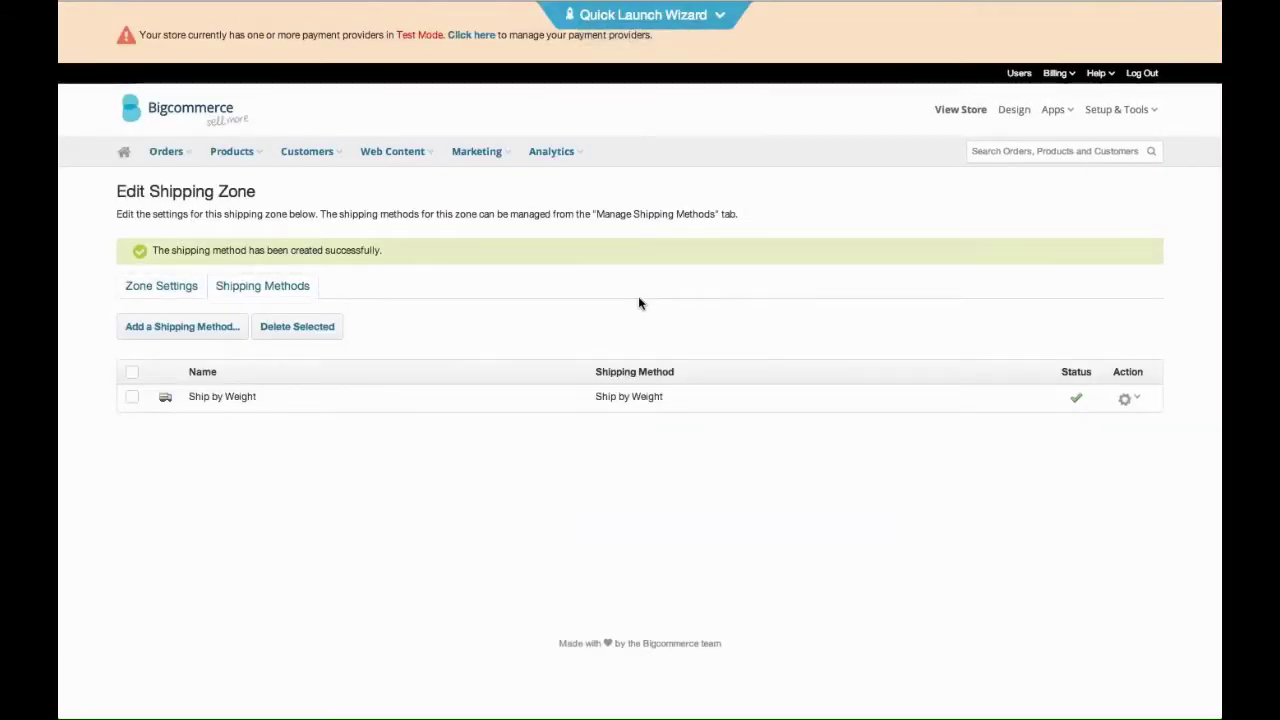
# Delete the NSW and QLD zones, leaving only the Default Zone, and begin a new zone
pyautogui.click(1128, 109)
pyautogui.click(780, 228)
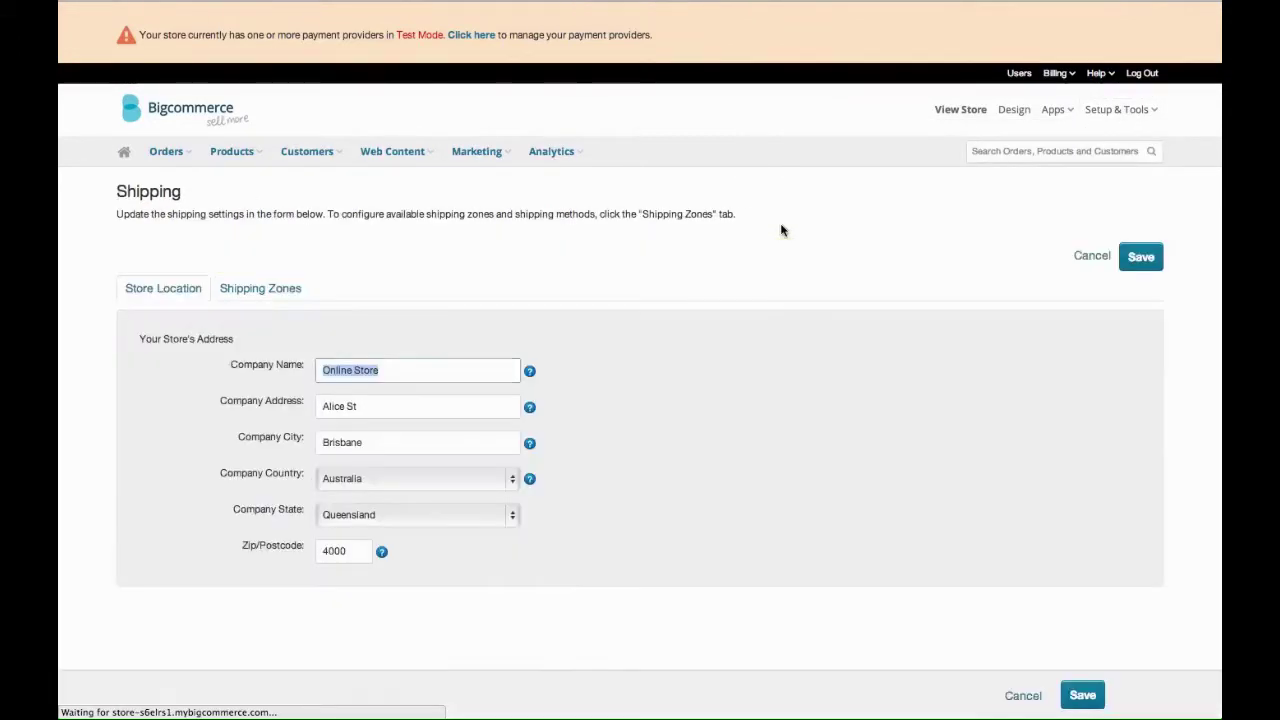
pyautogui.click(266, 256)
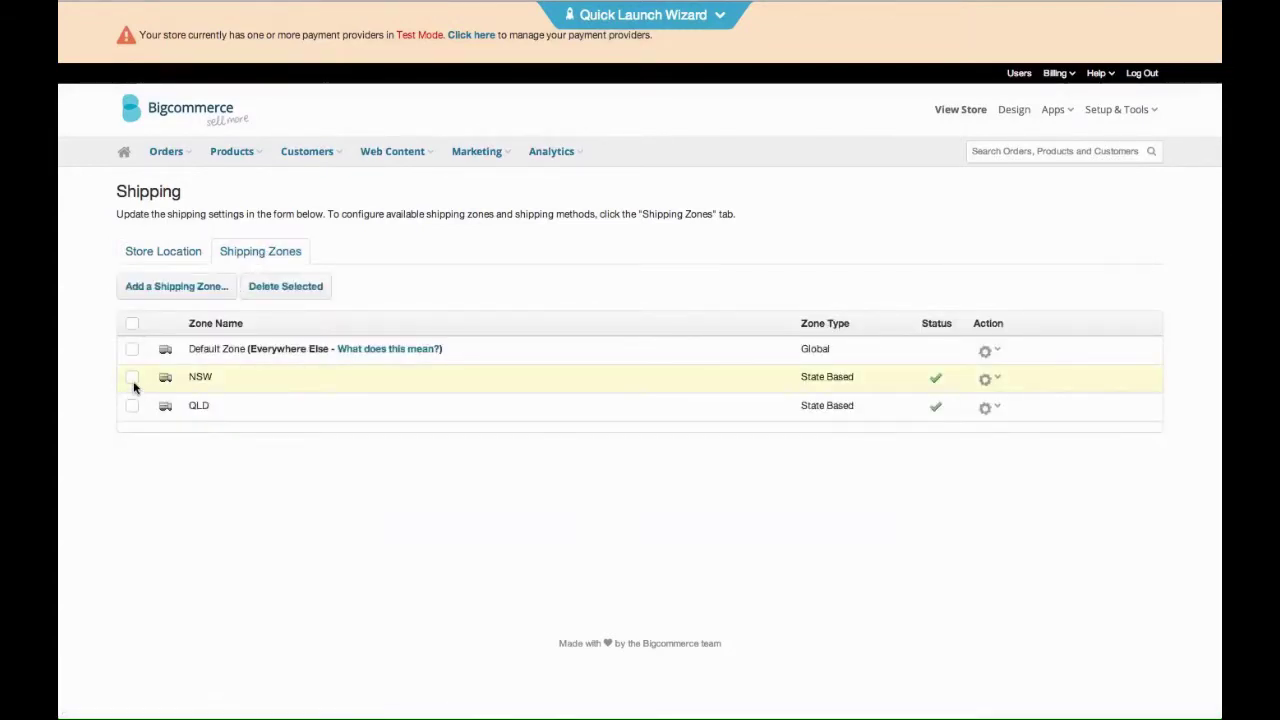
pyautogui.click(131, 377)
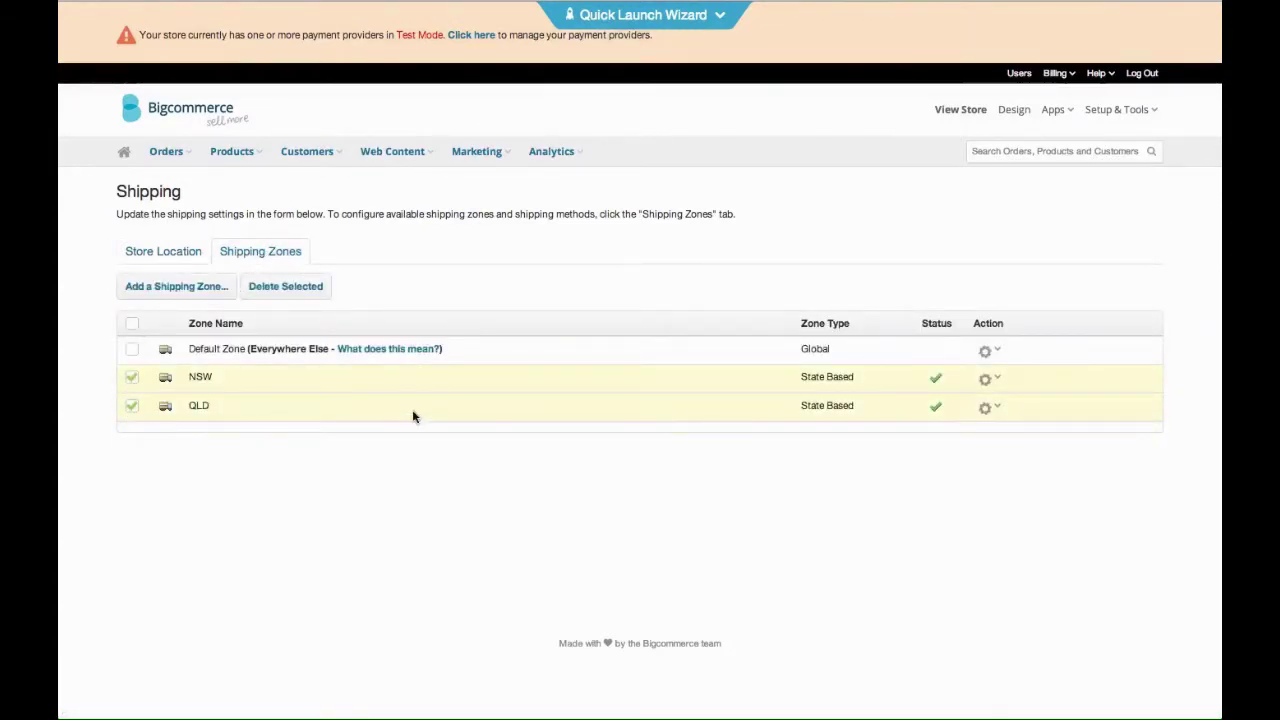
pyautogui.click(286, 289)
pyautogui.click(849, 197)
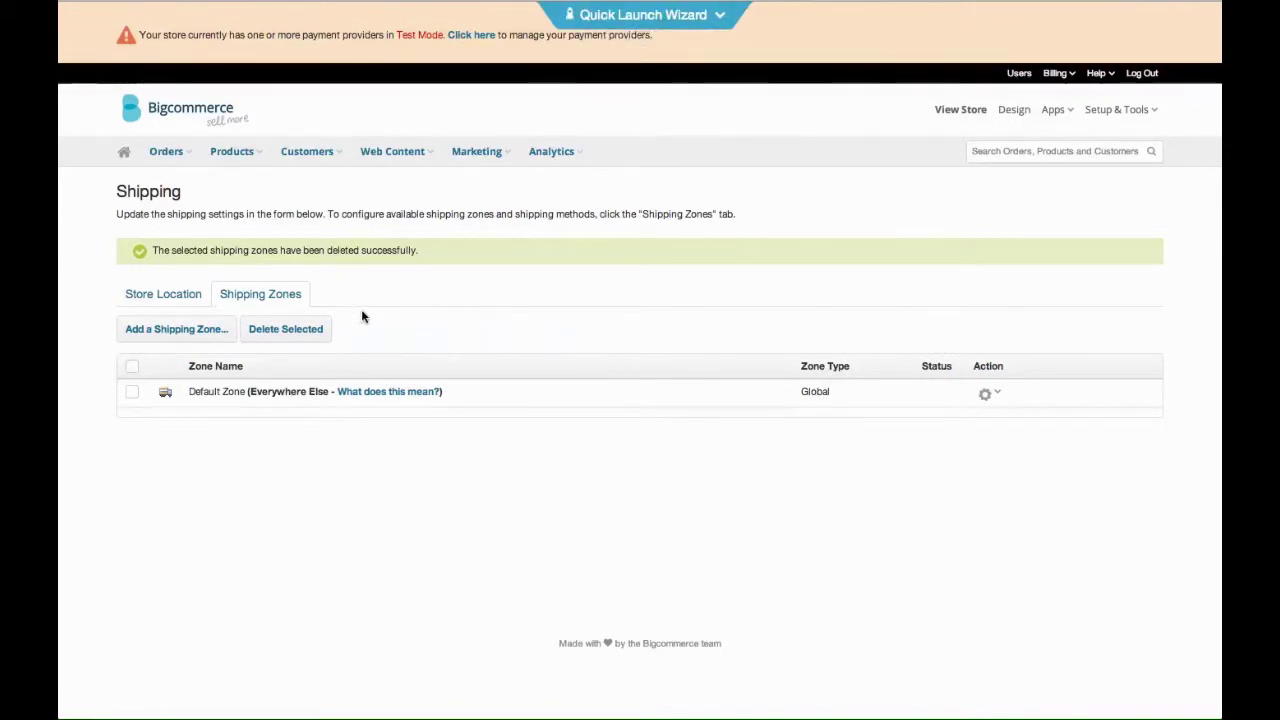
pyautogui.click(166, 338)
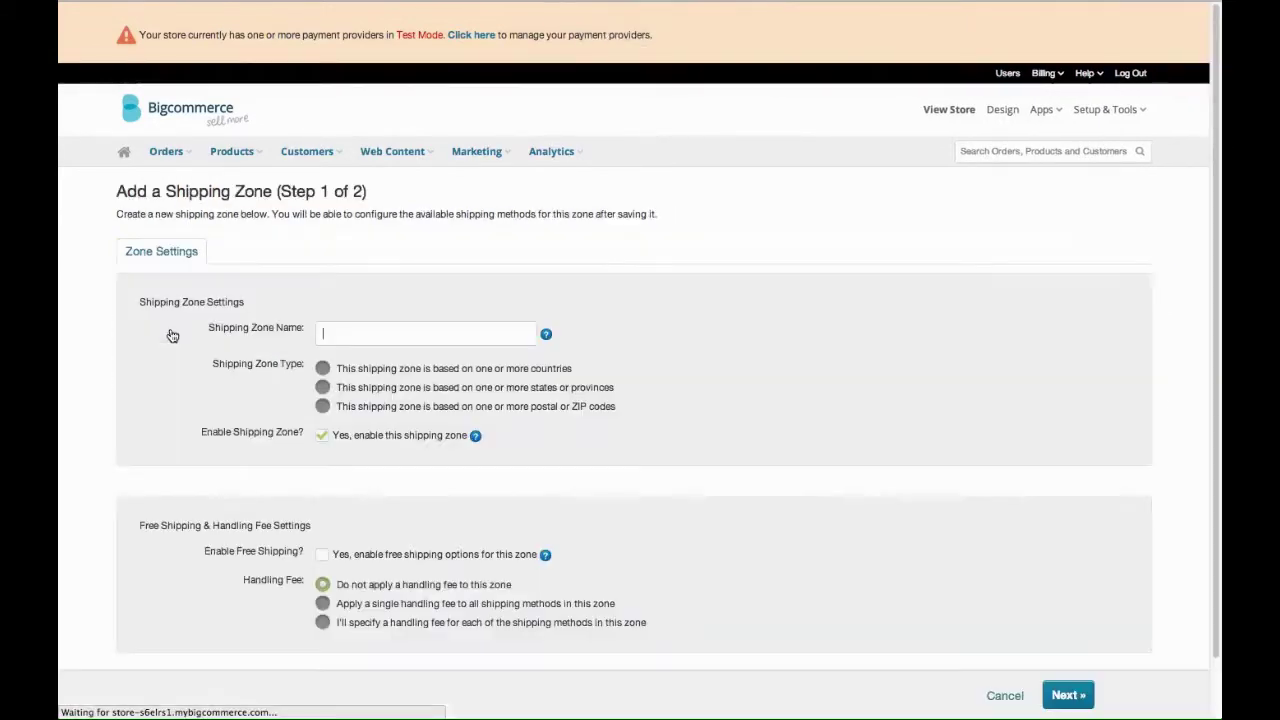
# Name the zone Sydney Metro, base it on postal codes, and choose Australia as the country
pyautogui.click(330, 335)
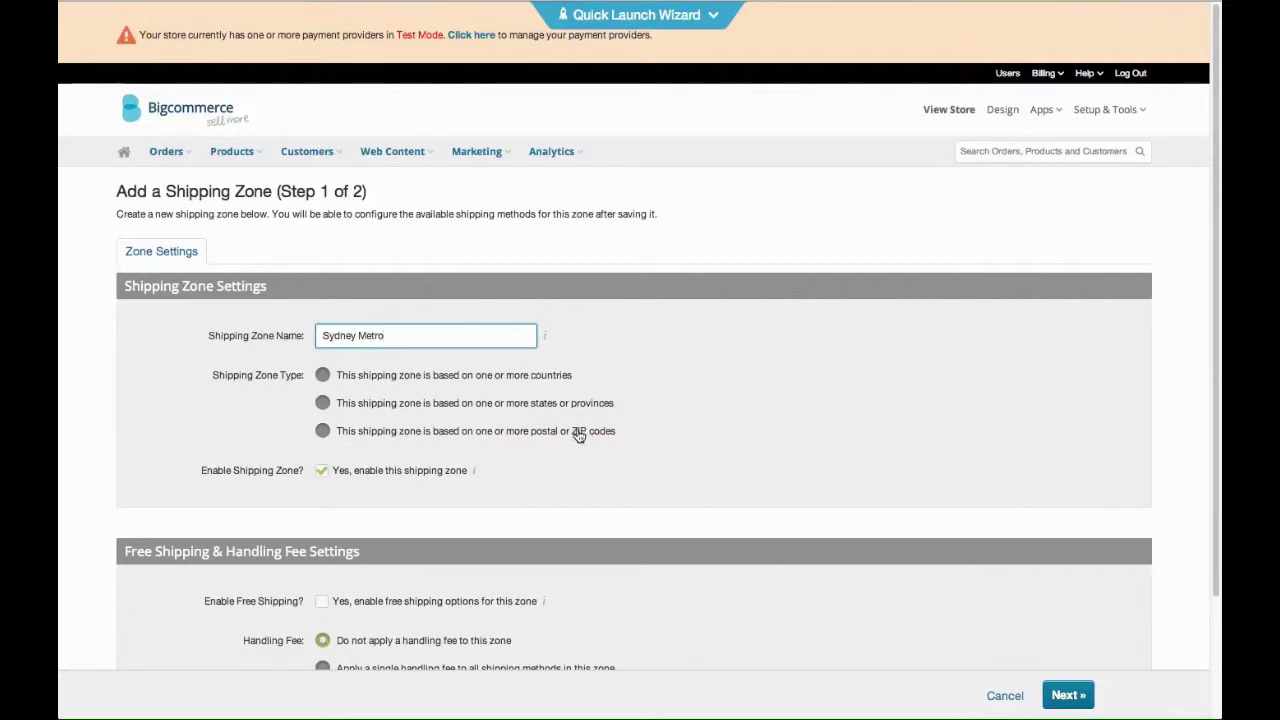
pyautogui.click(322, 431)
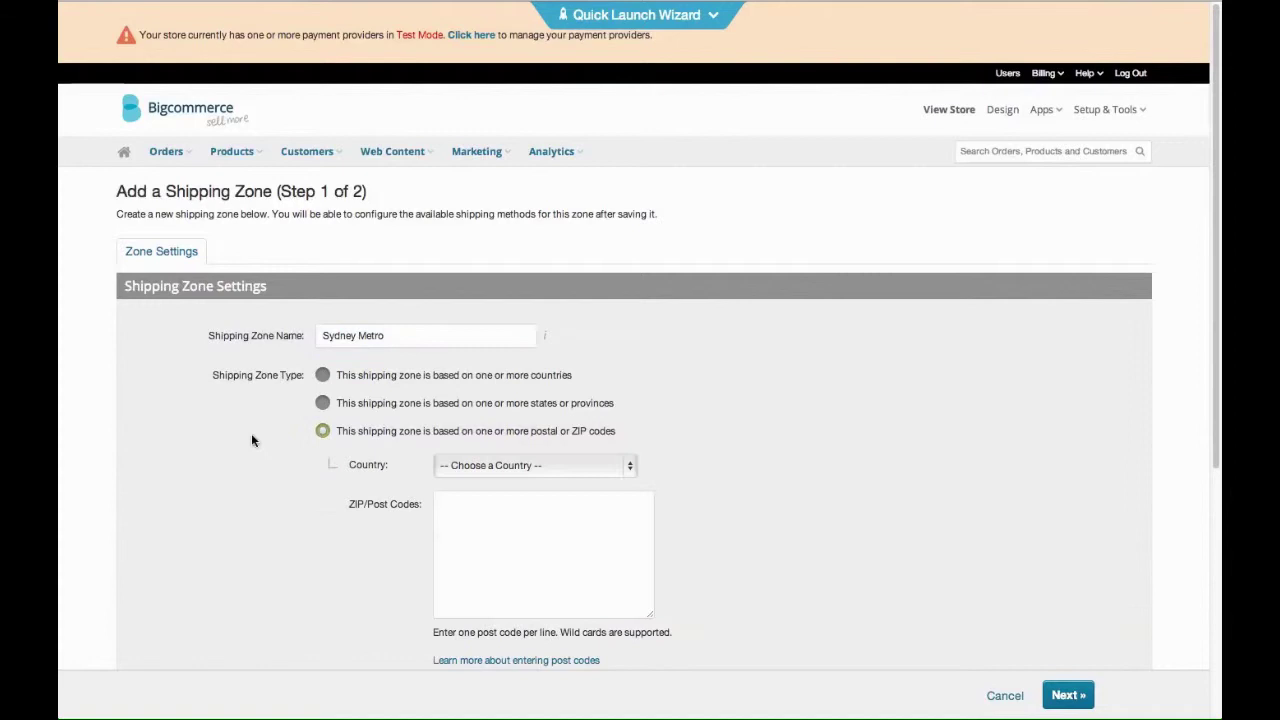
pyautogui.scroll(-1, 250, 435)
pyautogui.click(530, 428)
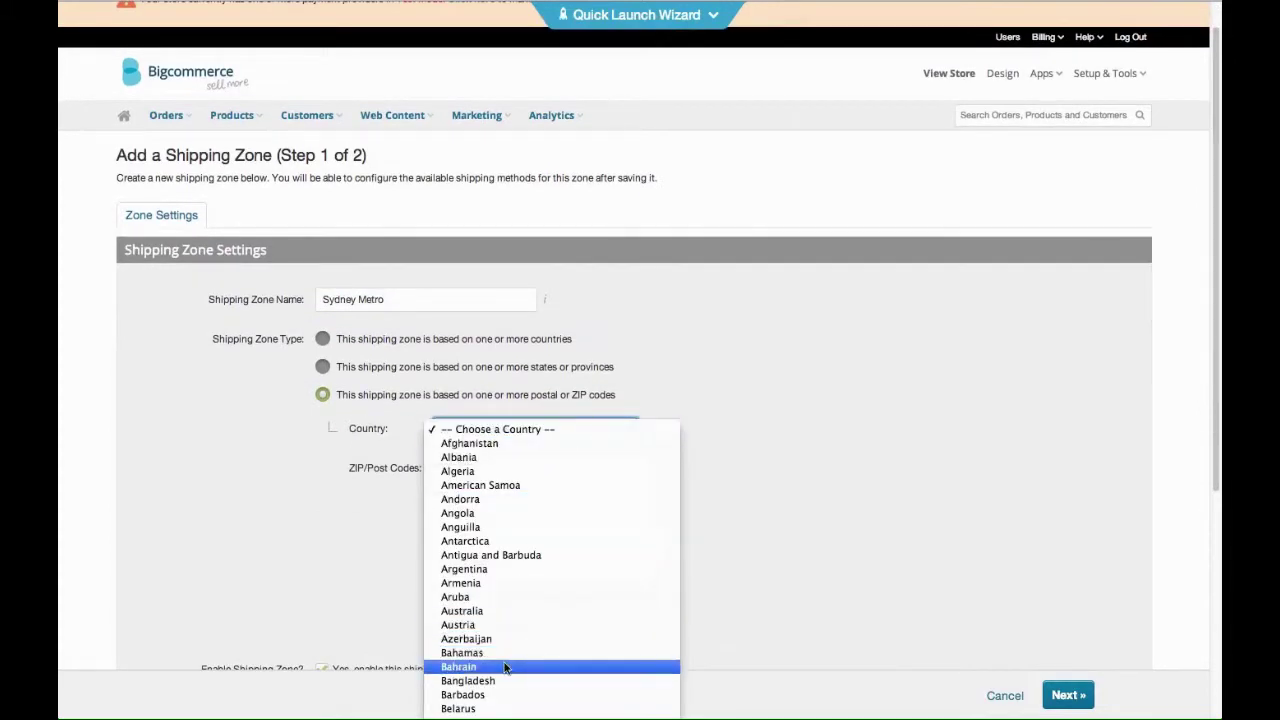
pyautogui.click(486, 611)
pyautogui.click(499, 472)
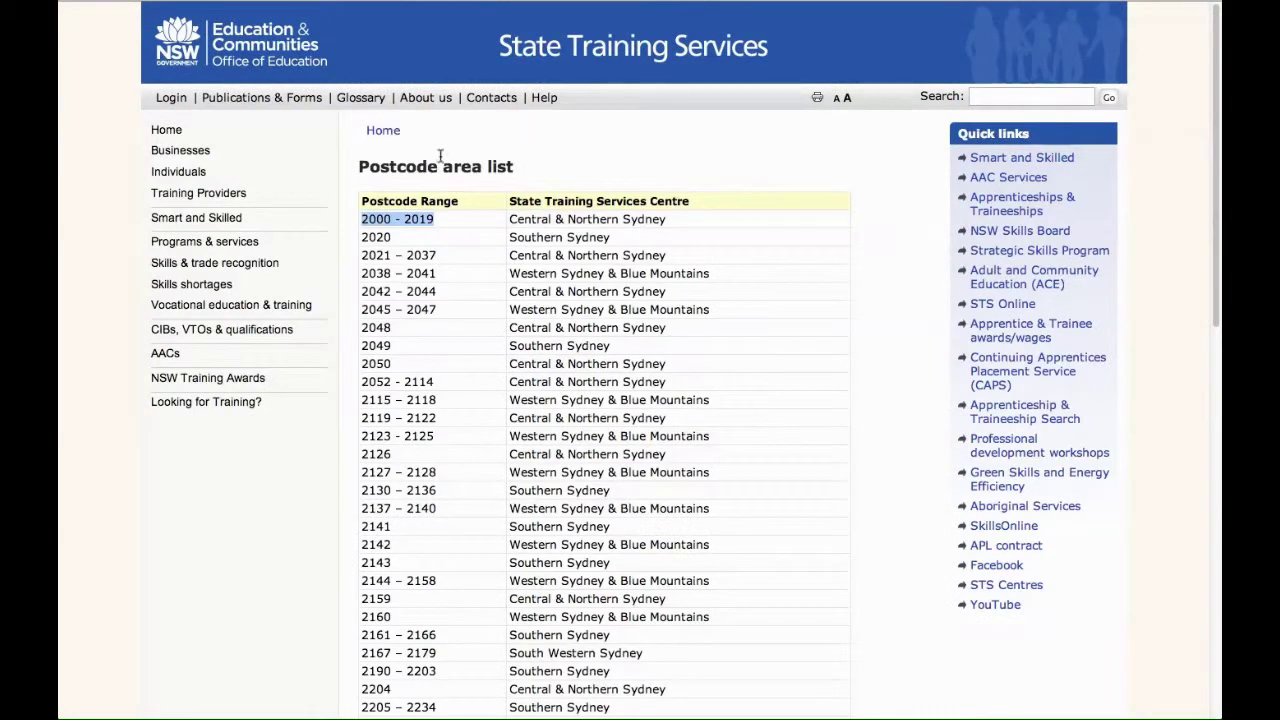
# Select the 2021 – 2037 range on the NSW postcode list page and return to BigCommerce
pyautogui.click(447, 226)
pyautogui.moveTo(539, 252); pyautogui.dragTo(669, 257)
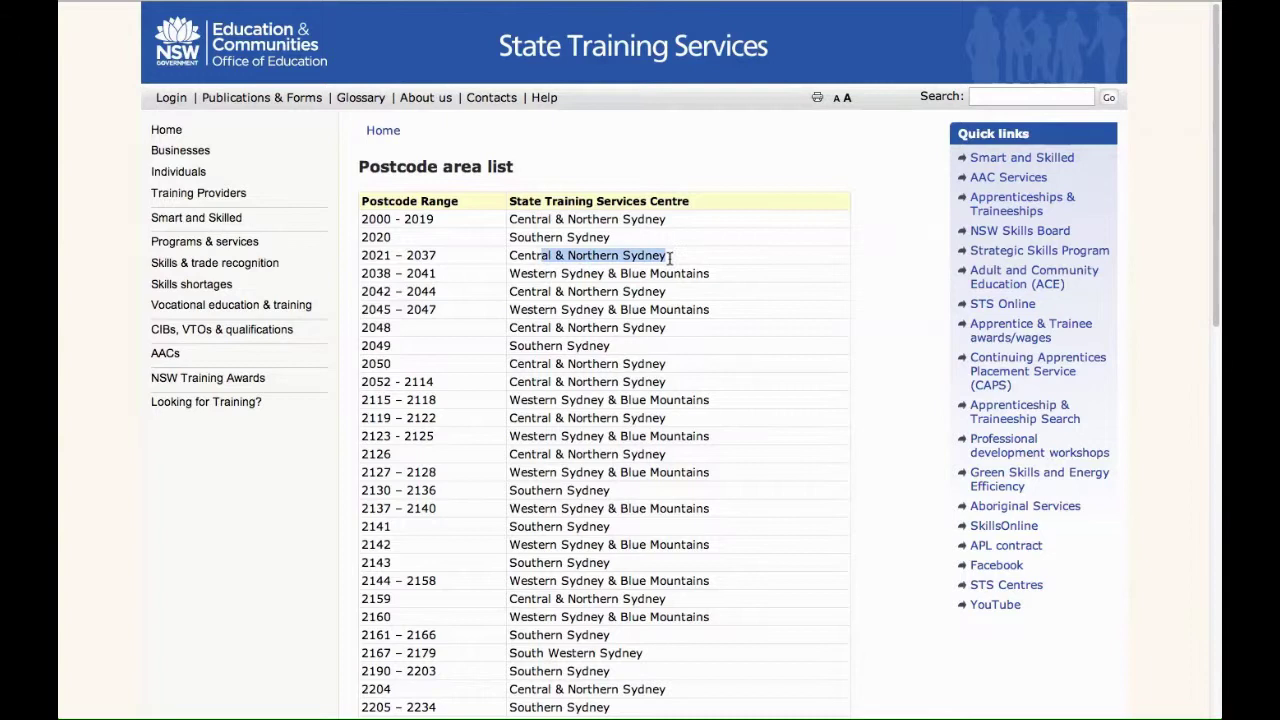
pyautogui.click(570, 270)
pyautogui.moveTo(437, 254); pyautogui.dragTo(364, 254)
pyautogui.hotkey('ctrl', 'c')
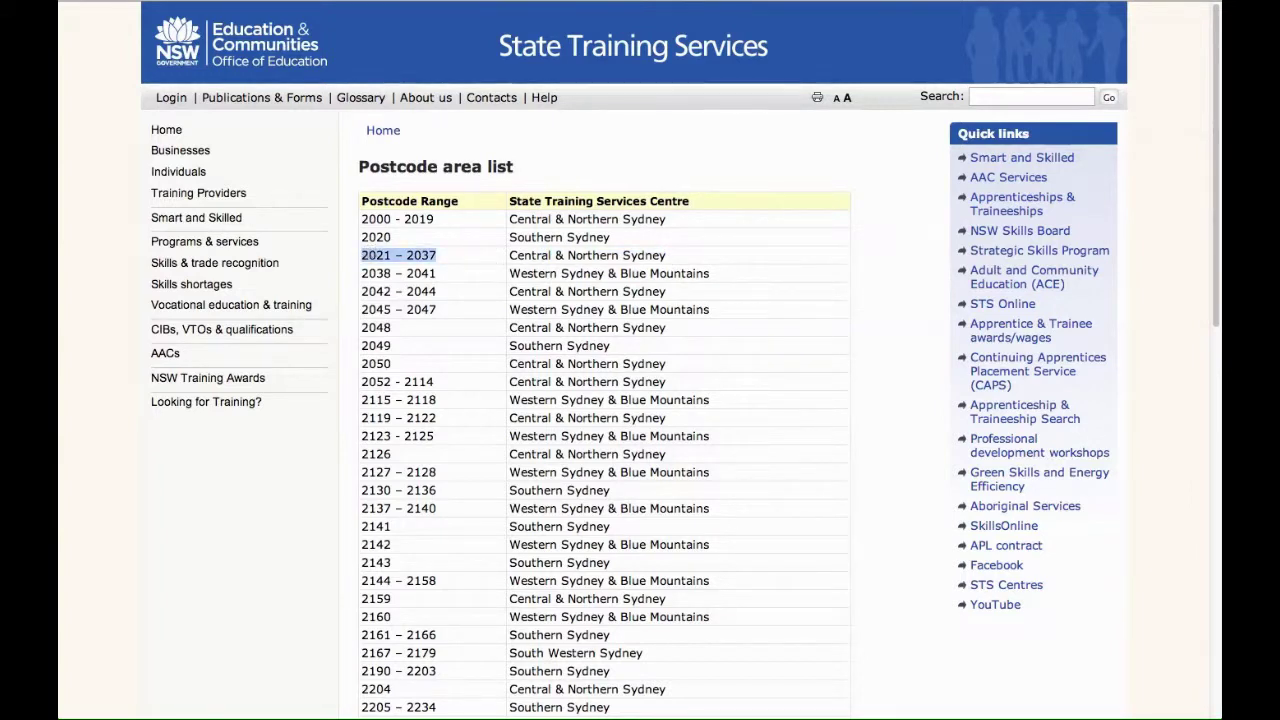
pyautogui.hotkey('alt', 'Tab')
# Paste the 2021 – 2037 postcode range into the ZIP/Post Codes box
pyautogui.scroll(-1, 371, 529)
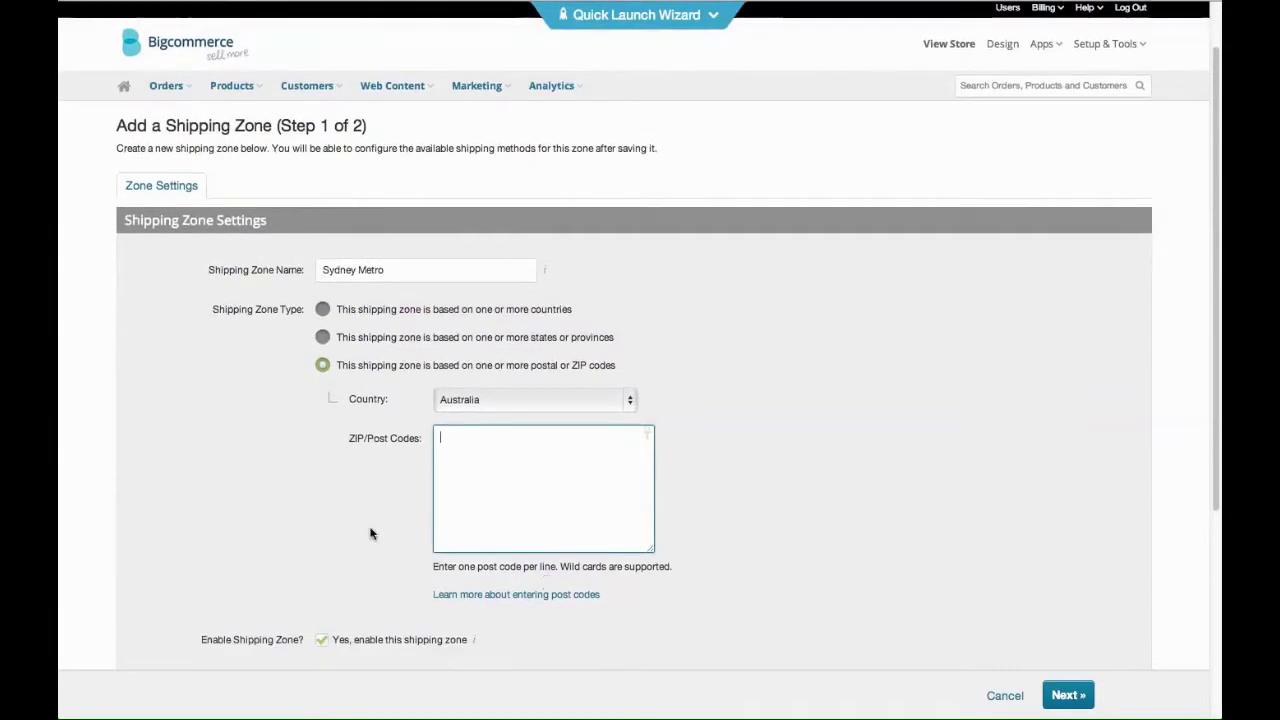
pyautogui.click(536, 596)
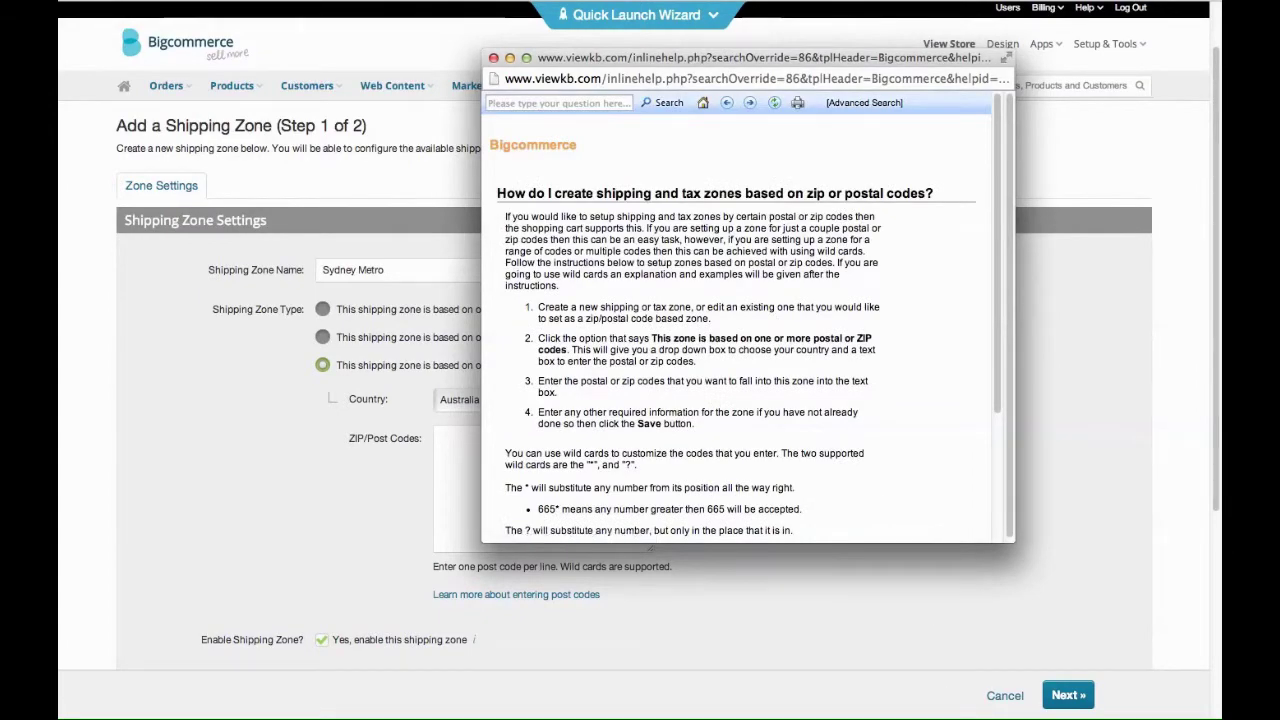
pyautogui.click(494, 58)
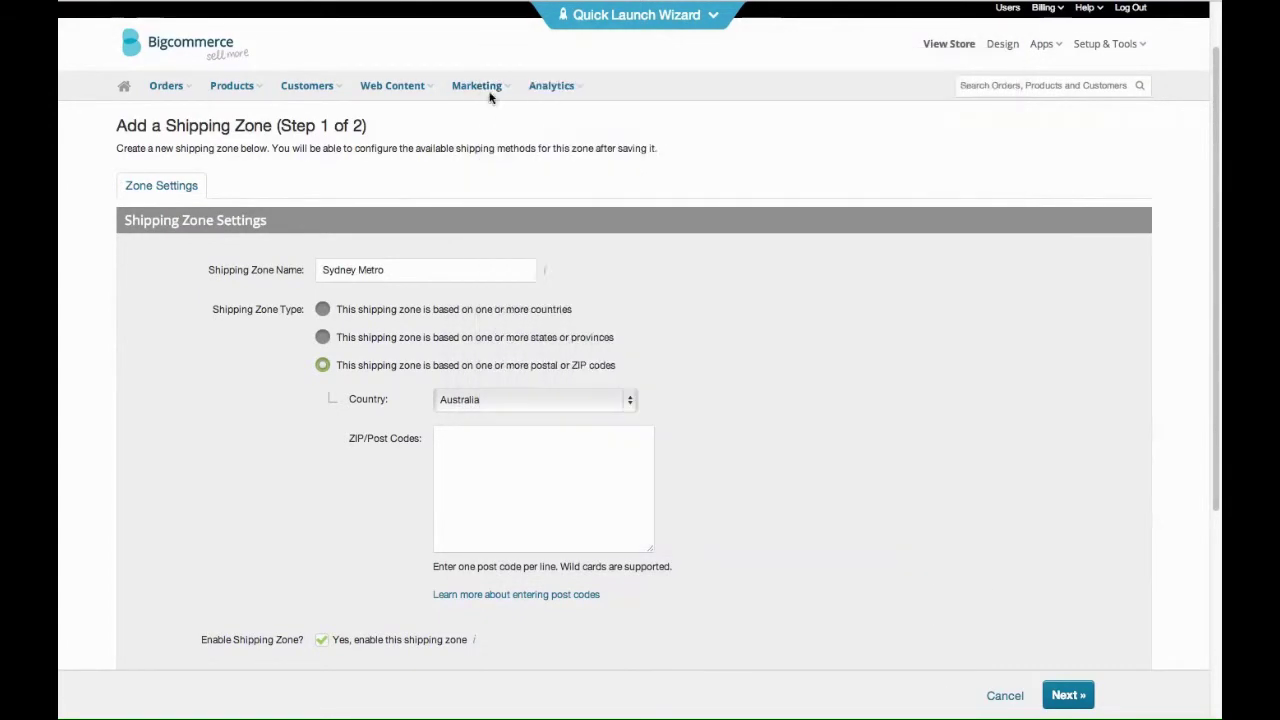
pyautogui.click(479, 451)
pyautogui.hotkey('ctrl', 'v')
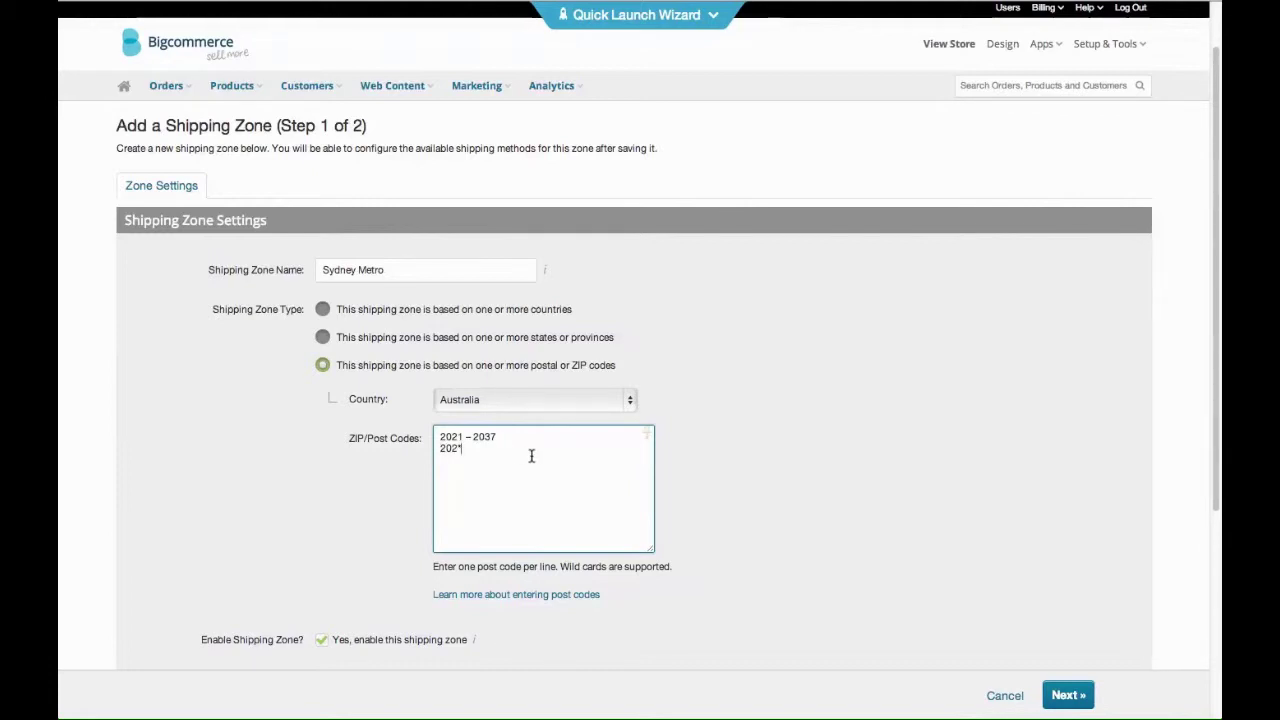
# Review the help's asterisk and question-mark wildcard rules, including the 665? example, then return to the postcode list
pyautogui.click(571, 596)
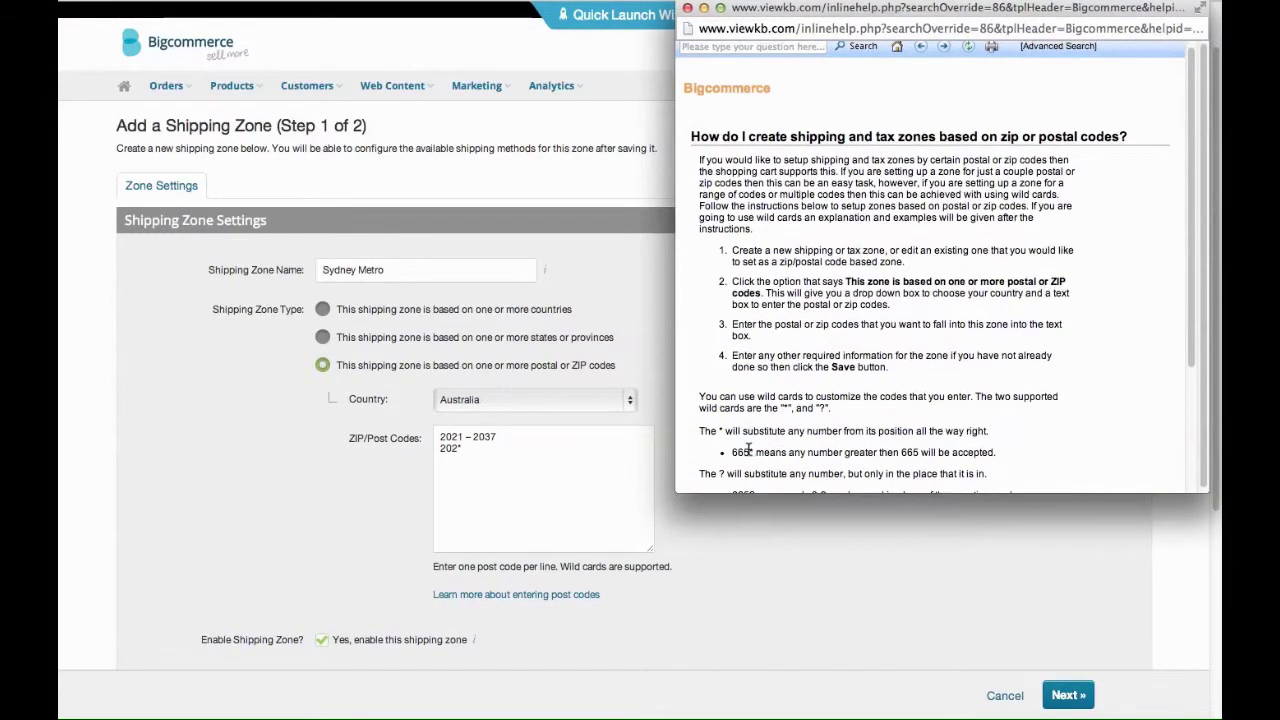
pyautogui.moveTo(769, 452); pyautogui.dragTo(1006, 452)
pyautogui.scroll(-3, 826, 454)
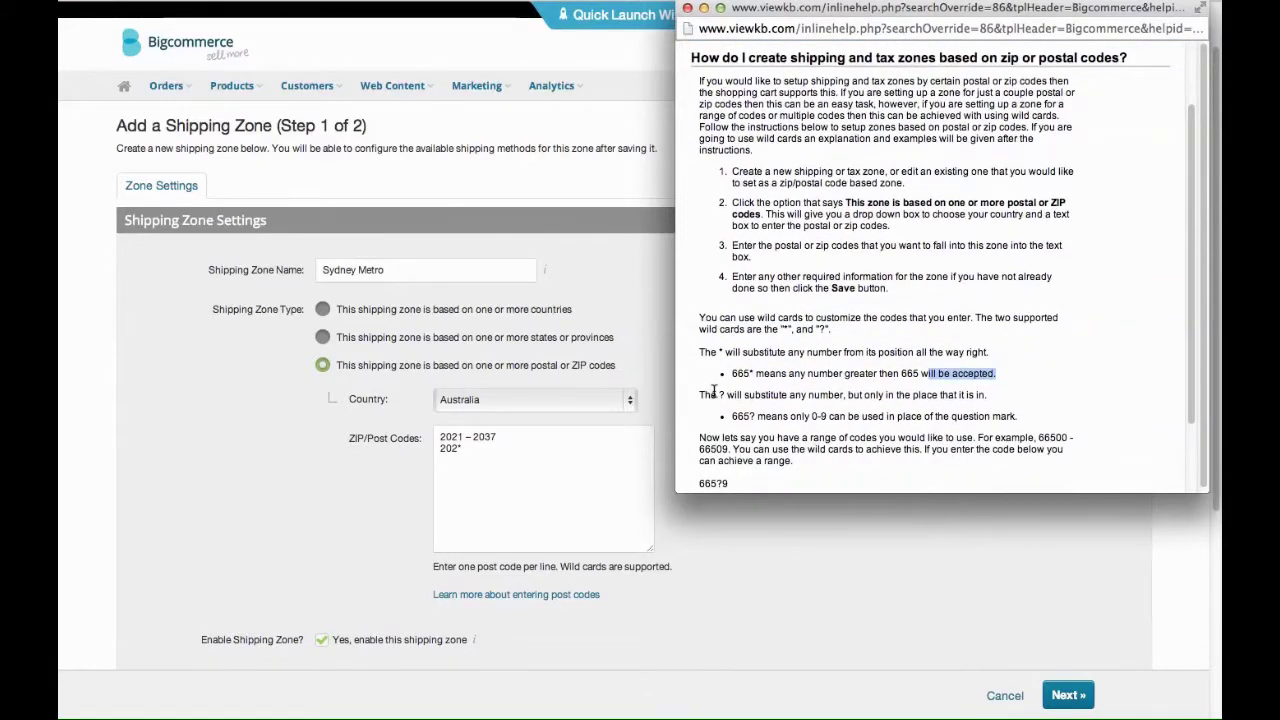
pyautogui.moveTo(718, 395); pyautogui.dragTo(988, 395)
pyautogui.moveTo(812, 416); pyautogui.dragTo(882, 418)
pyautogui.moveTo(758, 416); pyautogui.dragTo(749, 416)
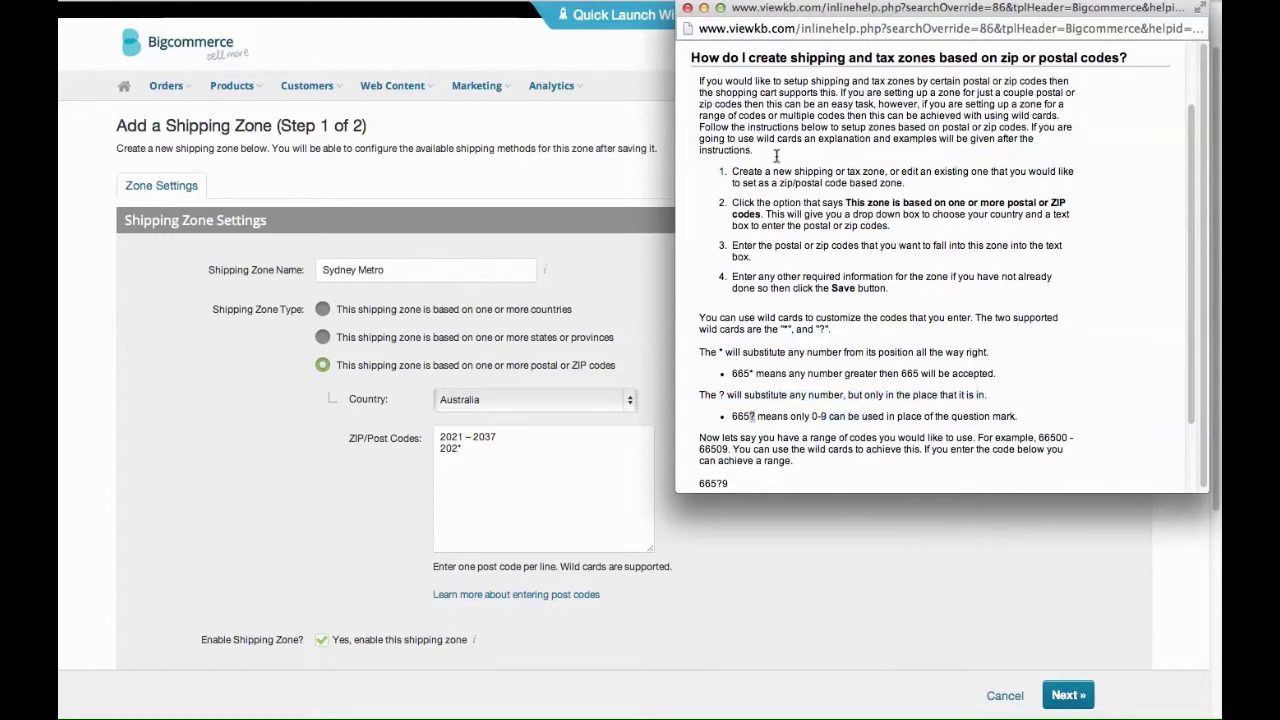
pyautogui.click(687, 8)
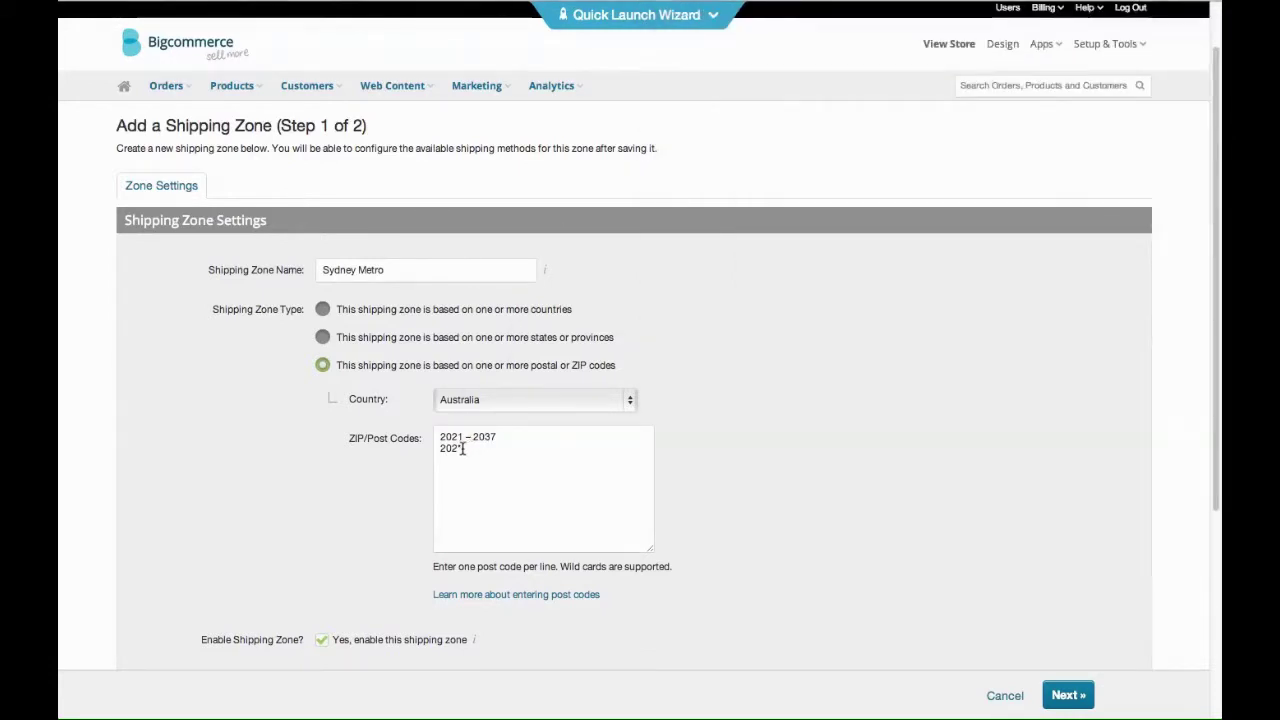
pyautogui.click(463, 449)
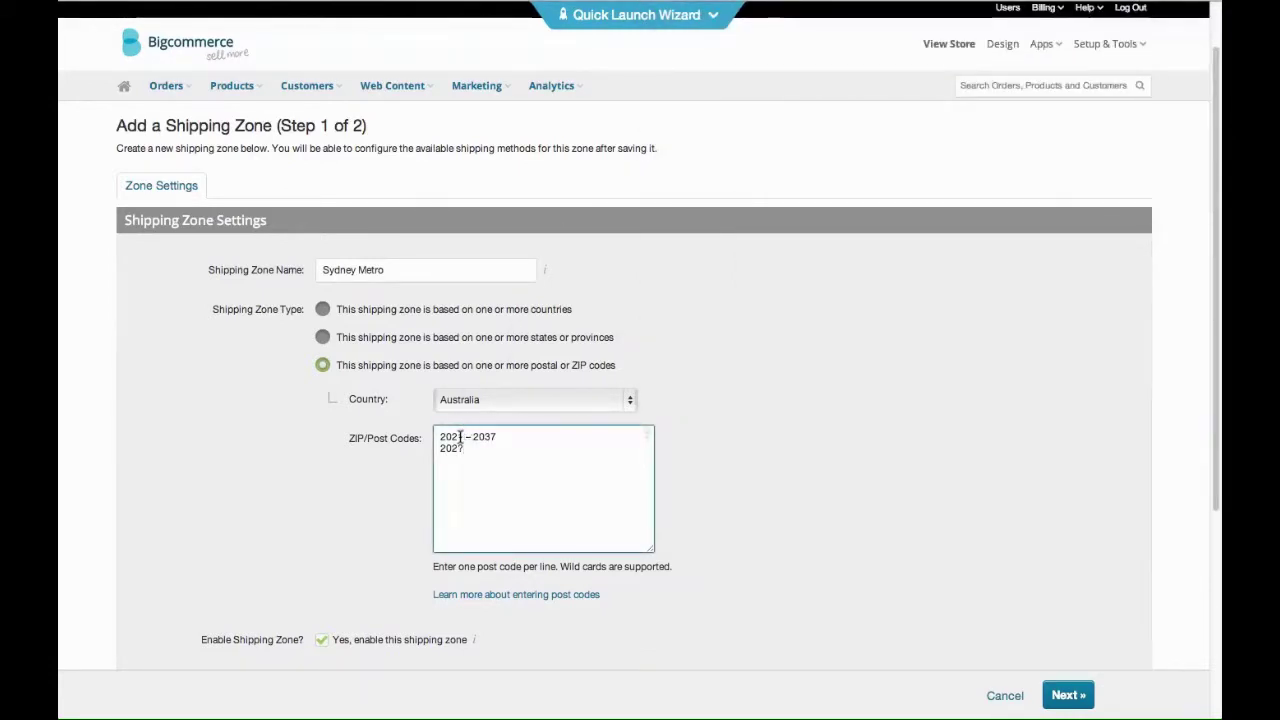
pyautogui.moveTo(517, 437); pyautogui.dragTo(431, 437)
# List postcodes 2030–2037 on separate lines after 202? and delete the 2021 – 2037 range line
pyautogui.click(477, 447)
pyautogui.press('Return')
pyautogui.write('203?')
pyautogui.write('02')
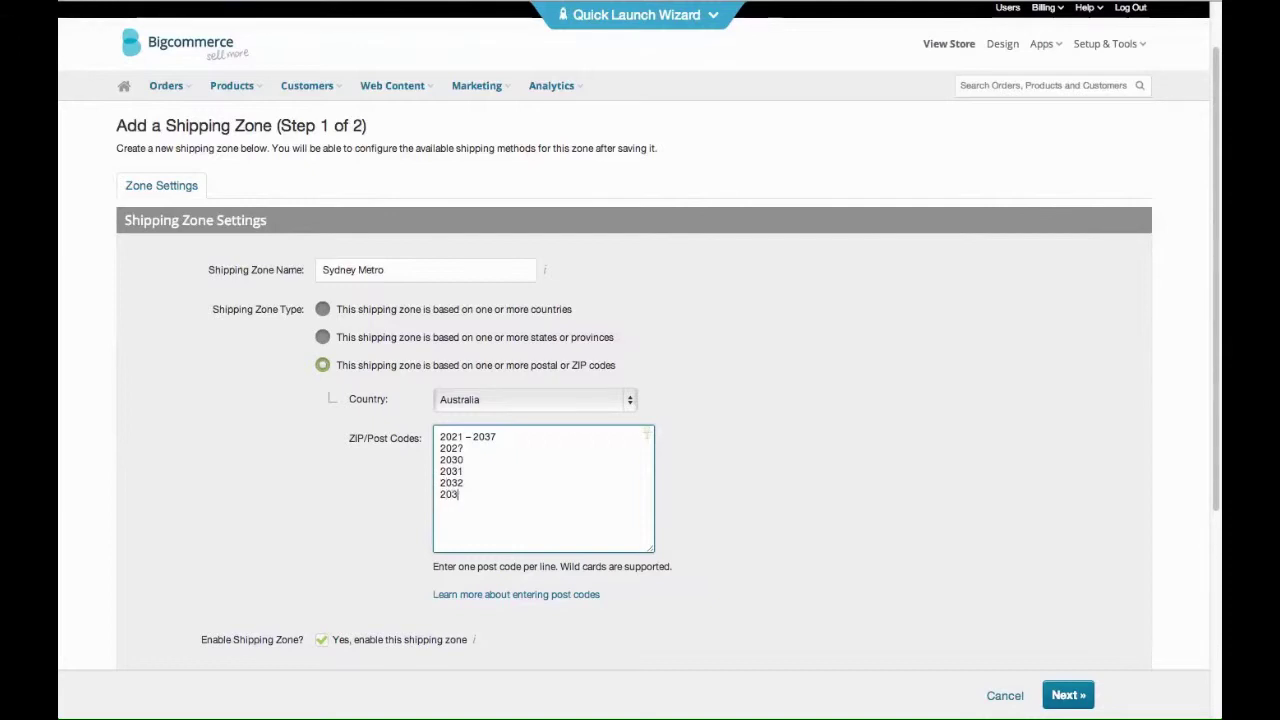
pyautogui.write('34')
pyautogui.press('Return')
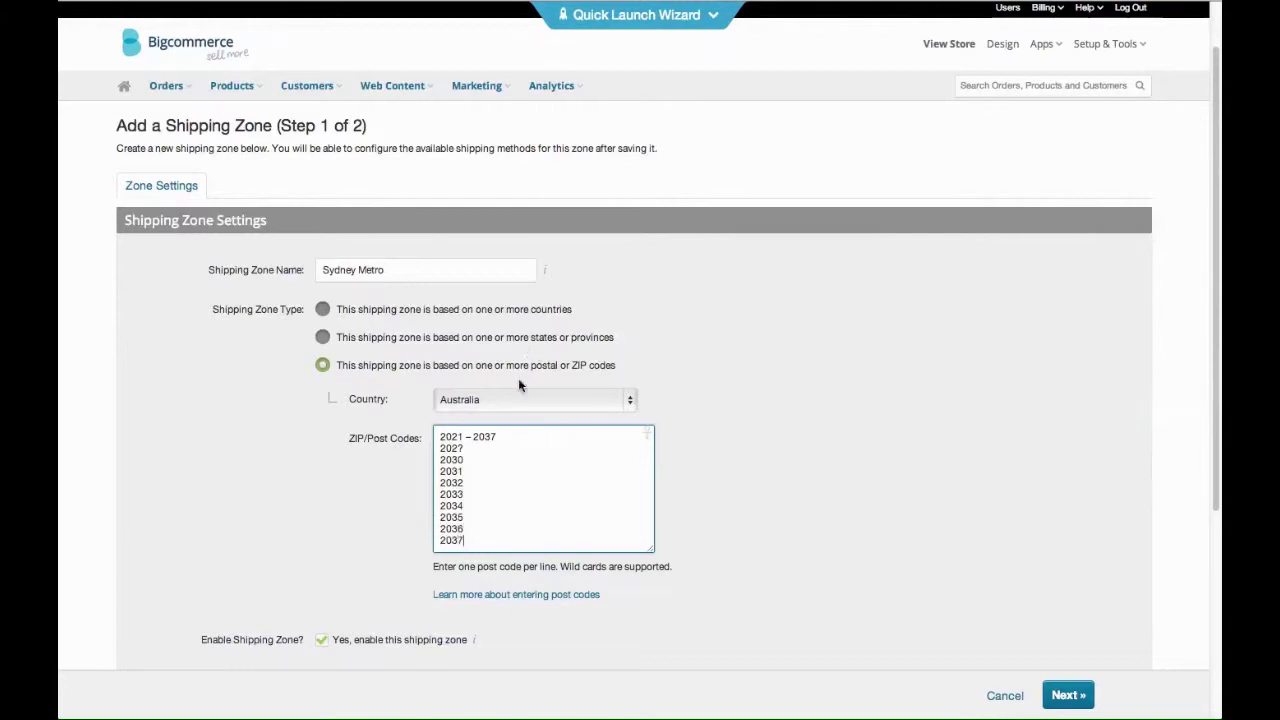
pyautogui.tripleClick(515, 437)
pyautogui.press('BackSpace')
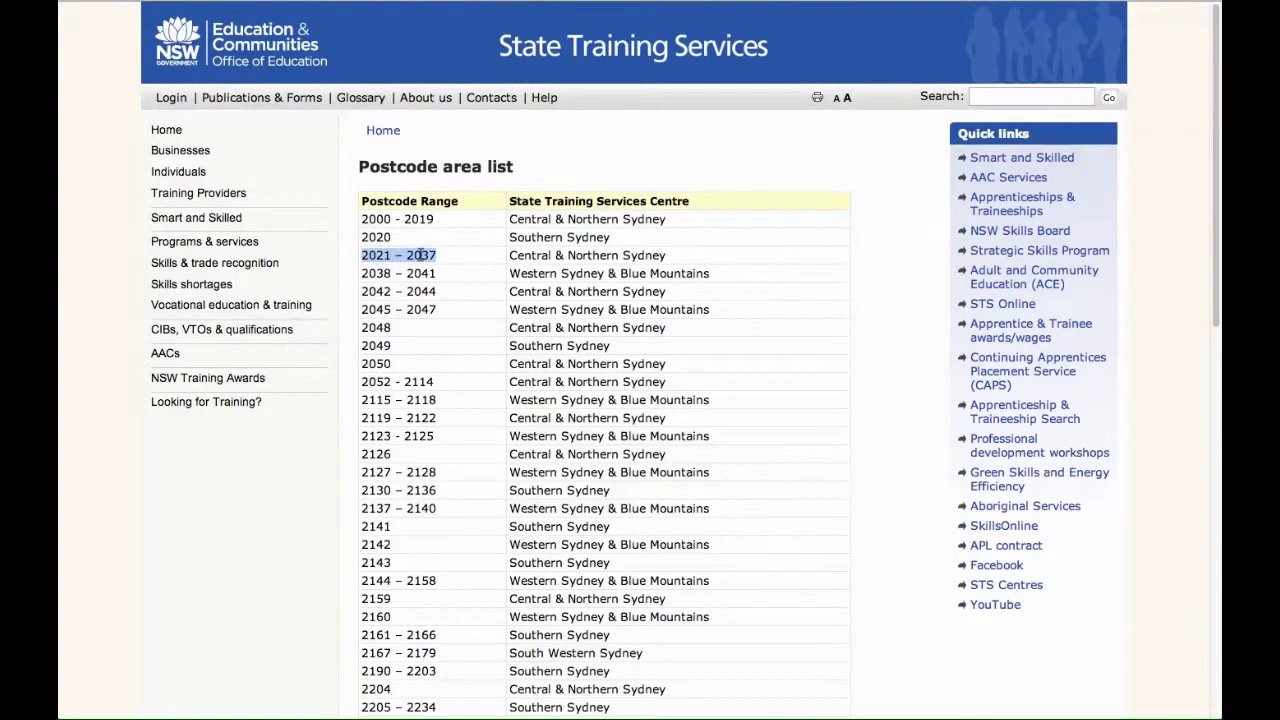
pyautogui.doubleClick(372, 364)
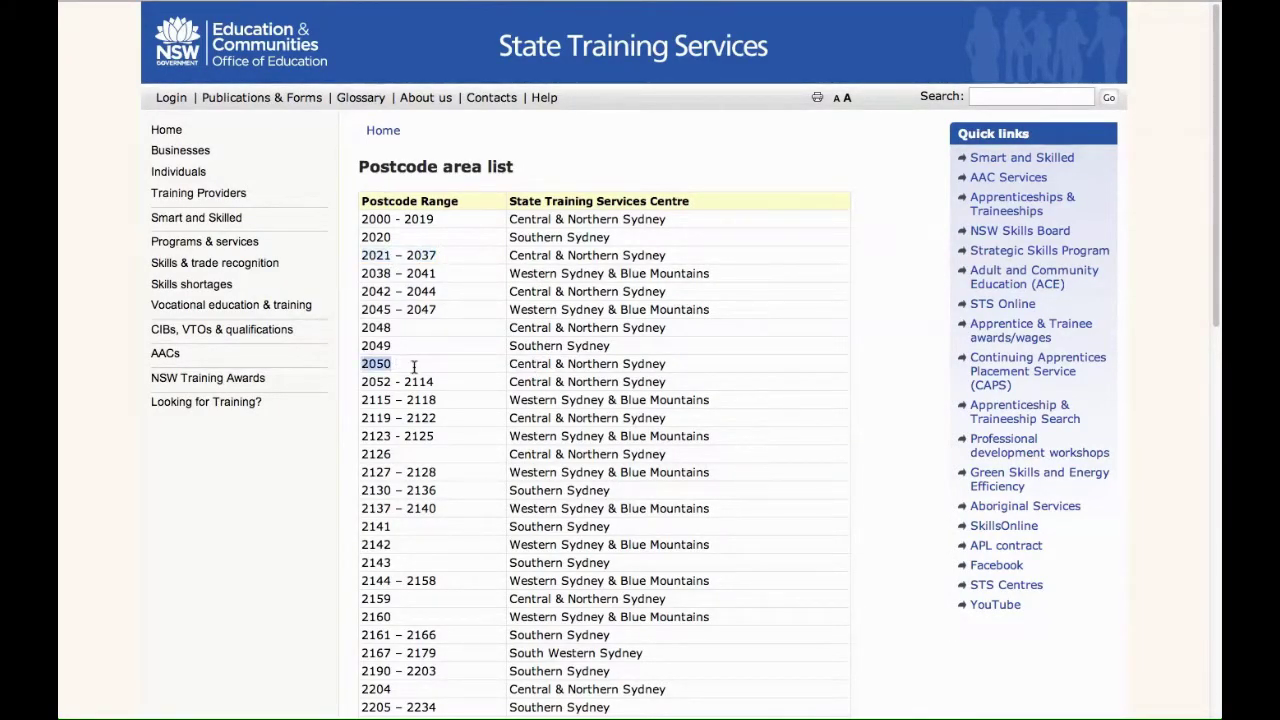
pyautogui.moveTo(360, 381); pyautogui.dragTo(506, 383)
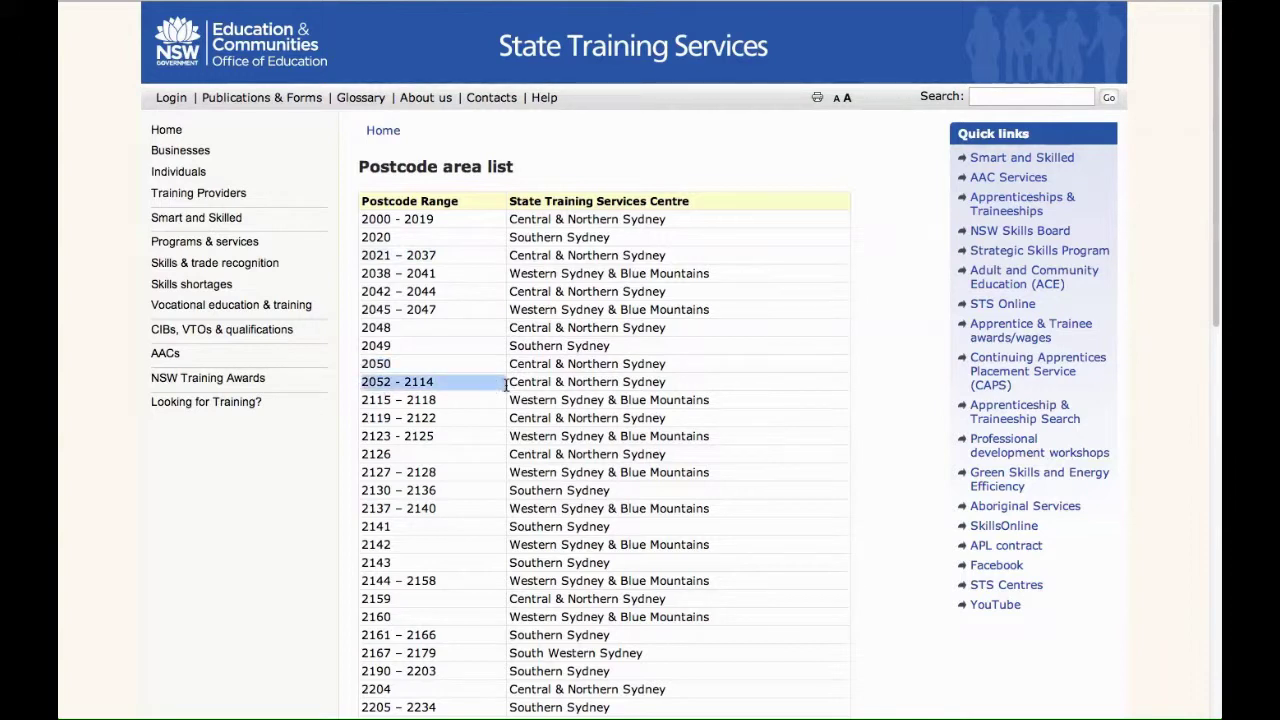
pyautogui.click(440, 469)
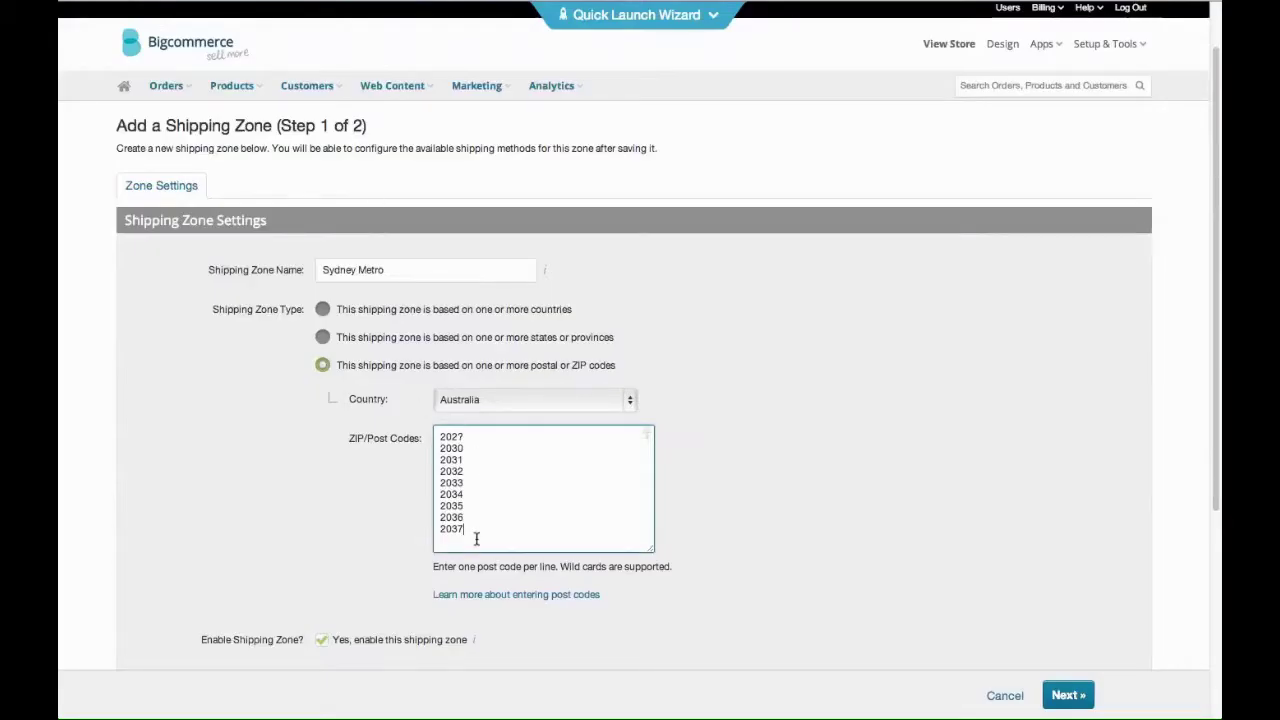
# Review the postcodes, save the Sydney Metro zone, and begin adding a shipping method from its Shipping Methods list
pyautogui.moveTo(474, 534); pyautogui.dragTo(411, 430)
pyautogui.click(341, 509)
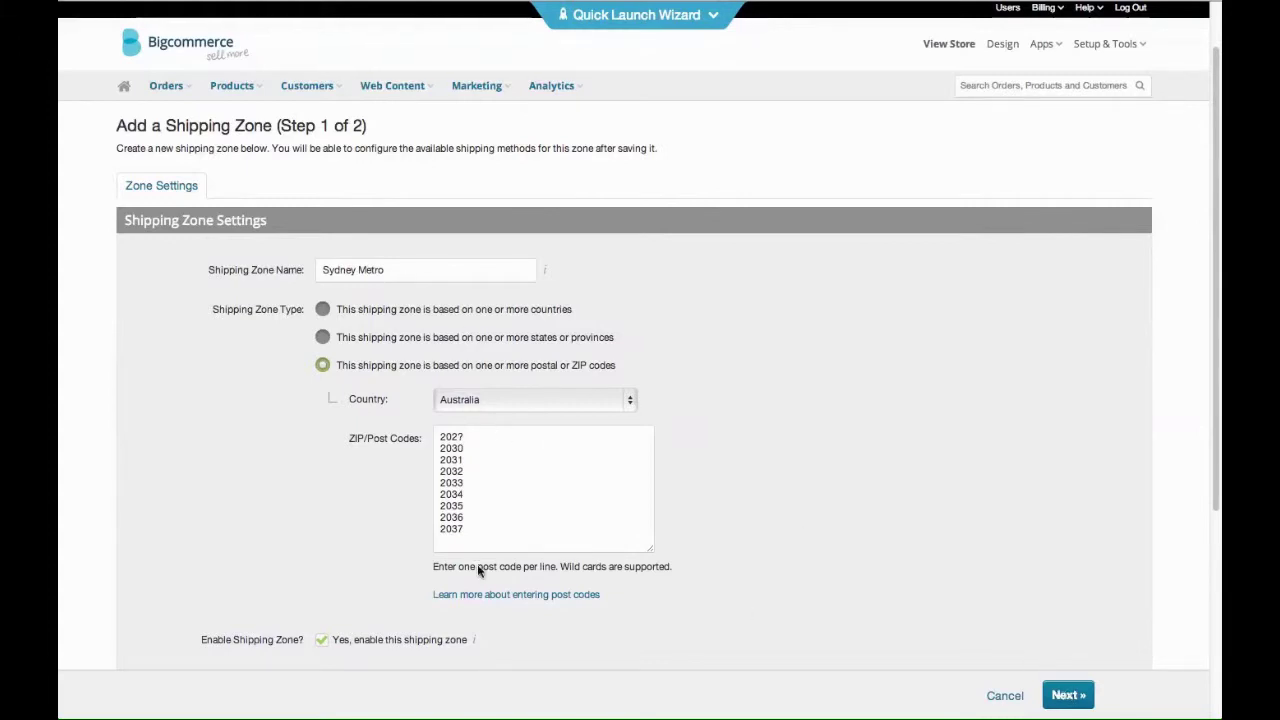
pyautogui.click(1070, 697)
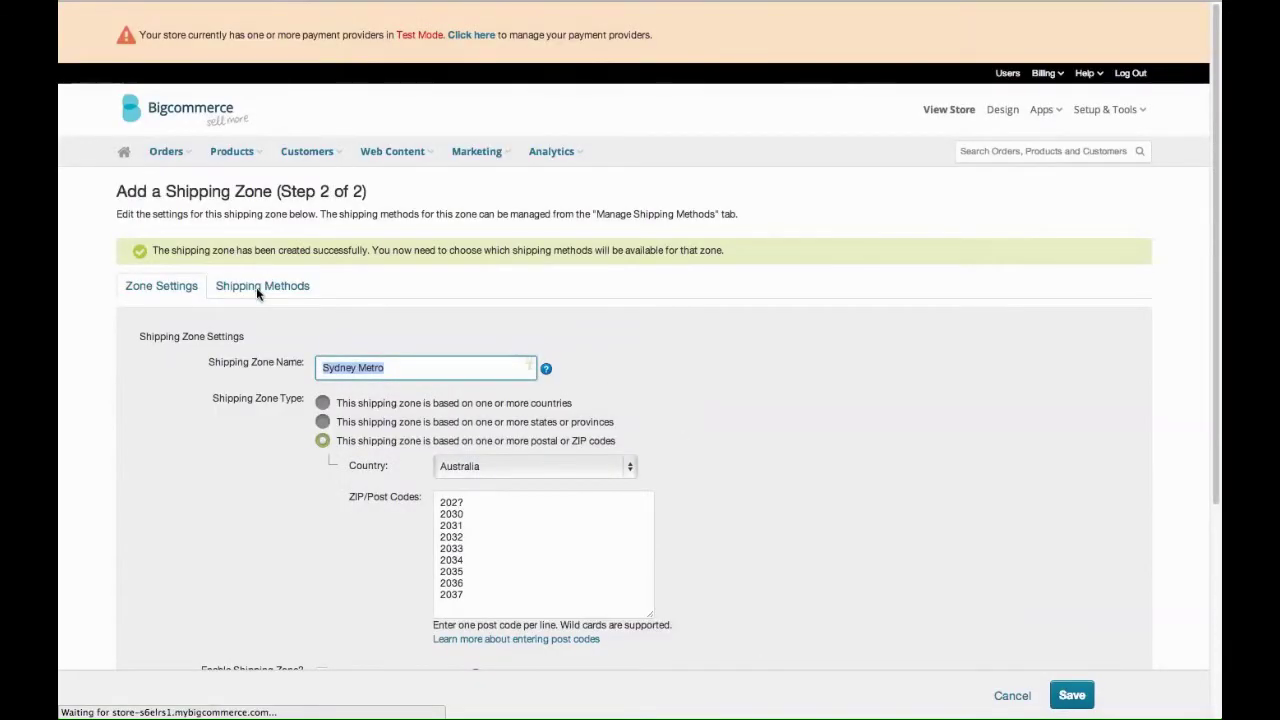
pyautogui.click(271, 287)
pyautogui.click(192, 366)
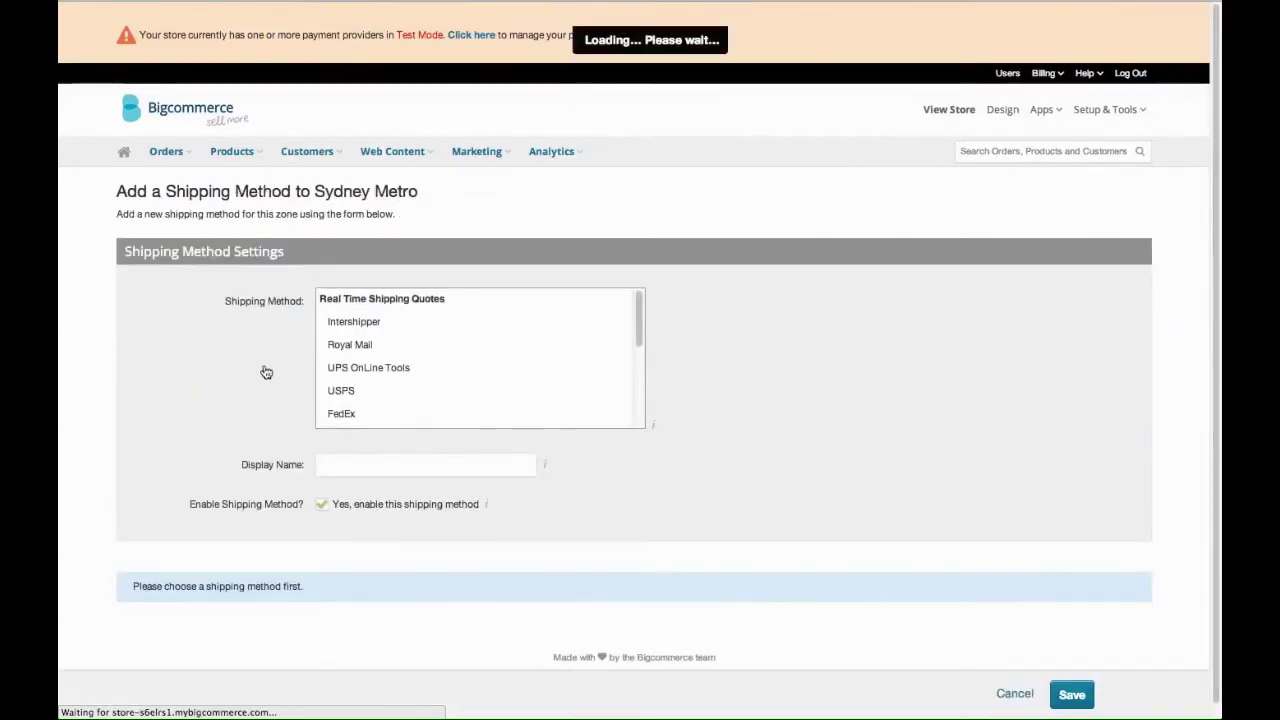
pyautogui.scroll(-1, 640, 312)
# Choose Ship by Weight and enter the first range: 0–1 kg at $2.50
pyautogui.moveTo(640, 312); pyautogui.dragTo(643, 390)
pyautogui.click(398, 416)
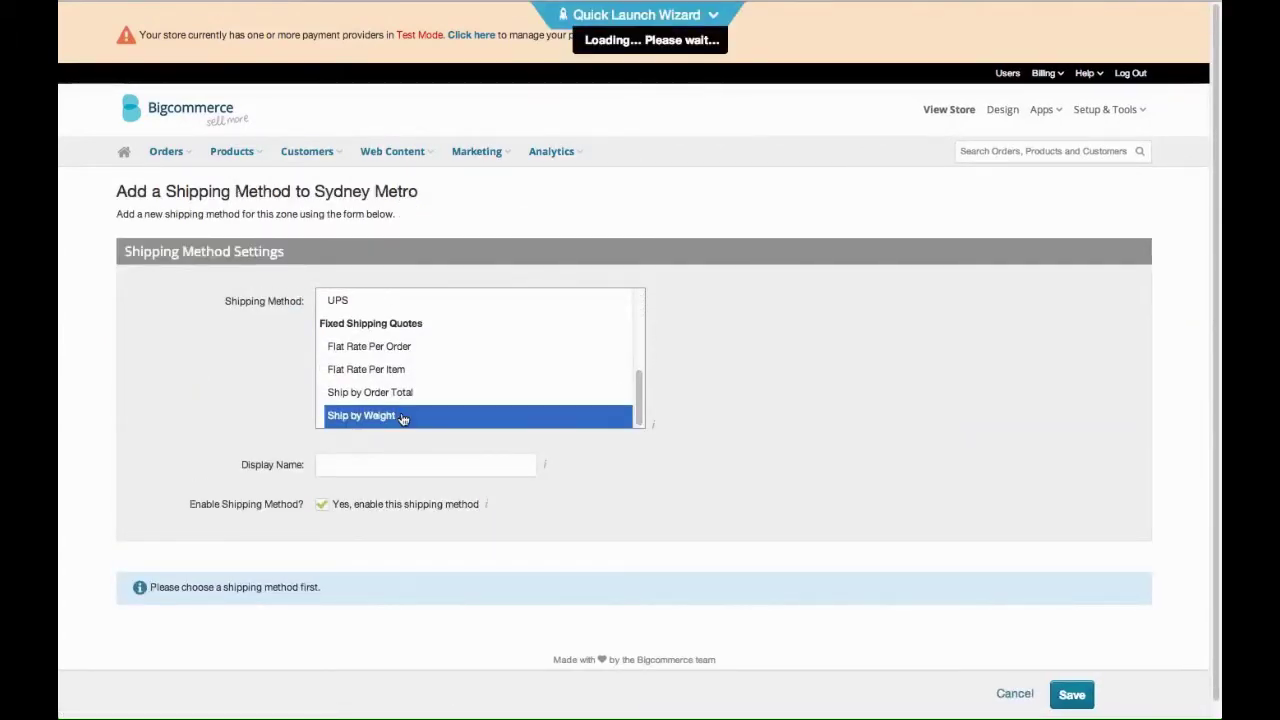
pyautogui.scroll(-3, 200, 430)
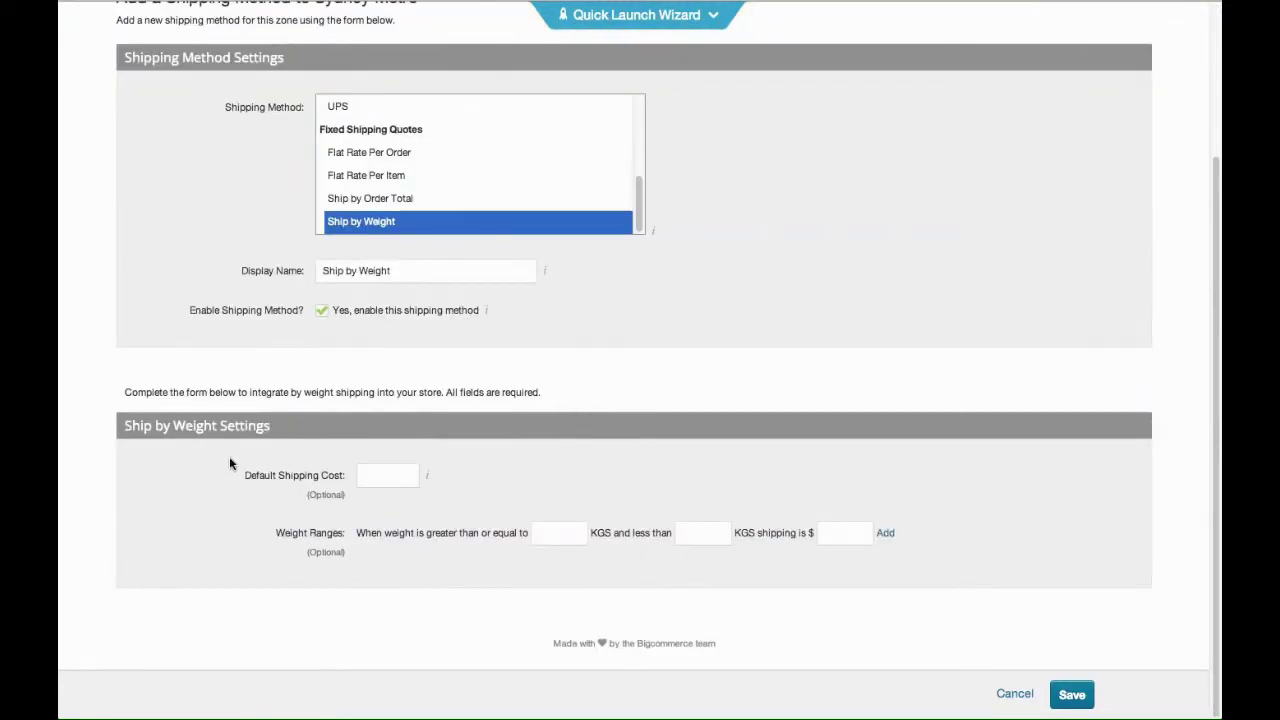
pyautogui.click(547, 533)
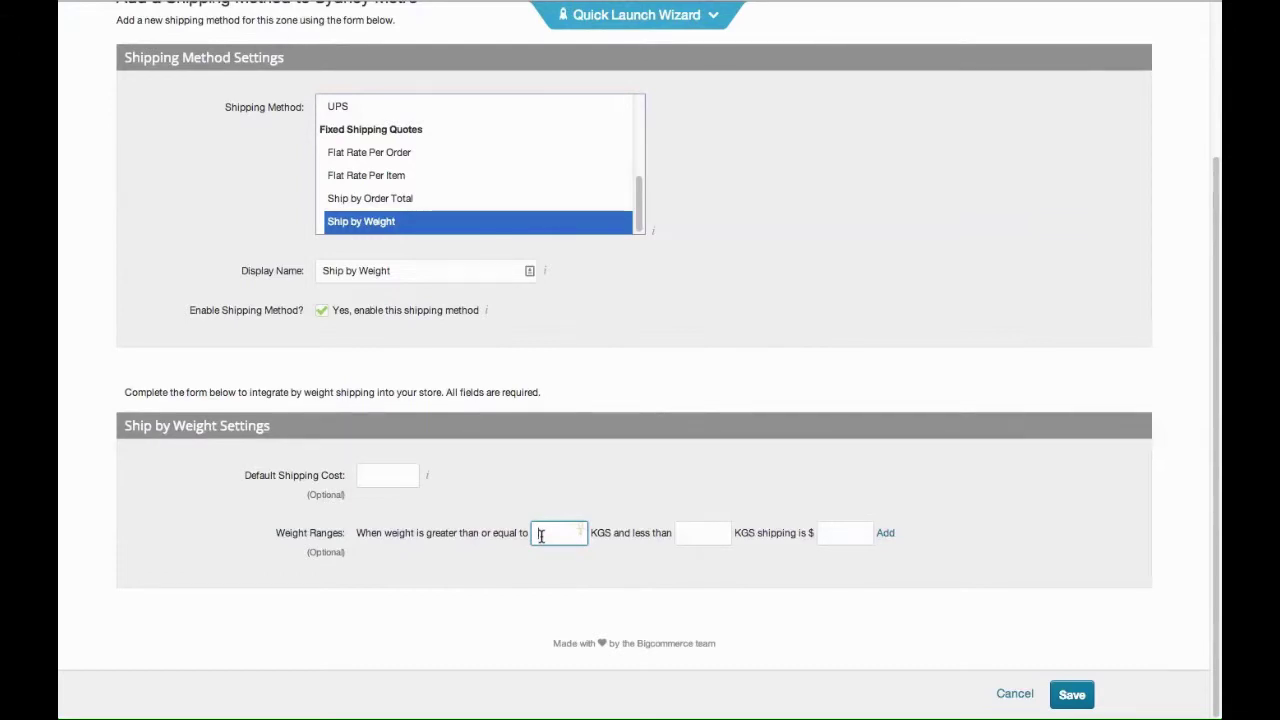
pyautogui.write('0')
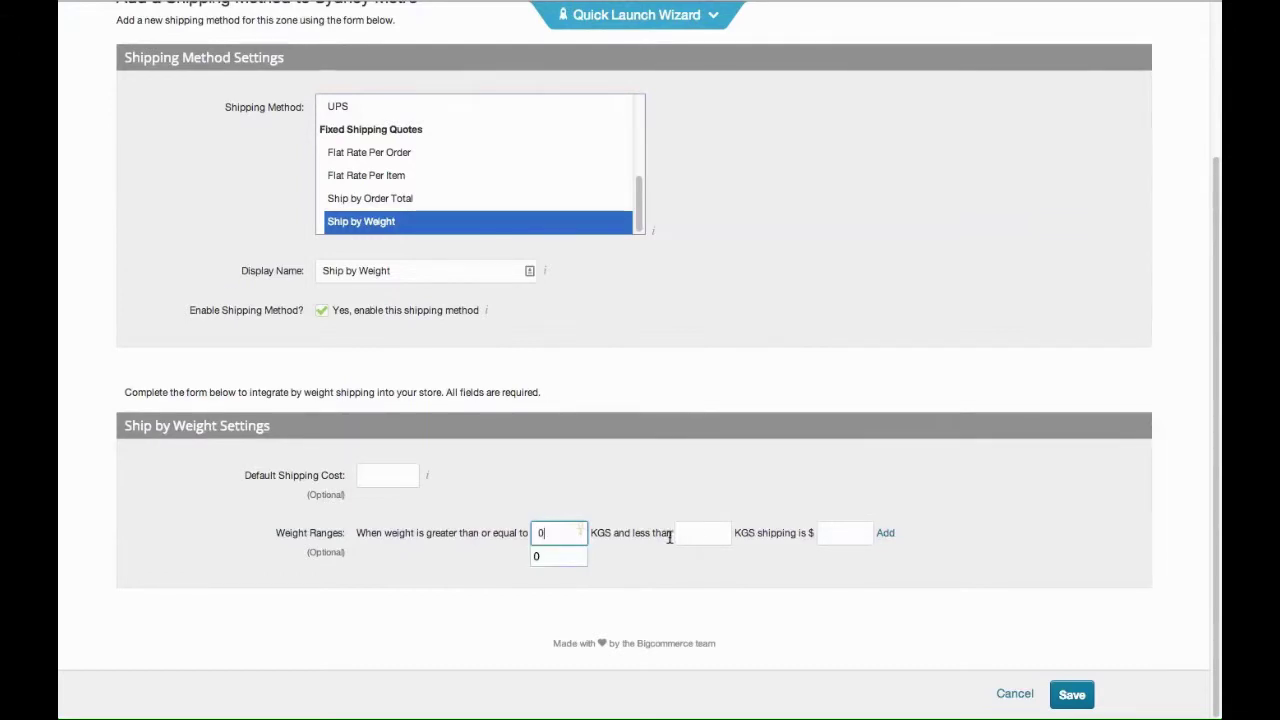
pyautogui.click(712, 533)
pyautogui.write('1')
pyautogui.click(830, 534)
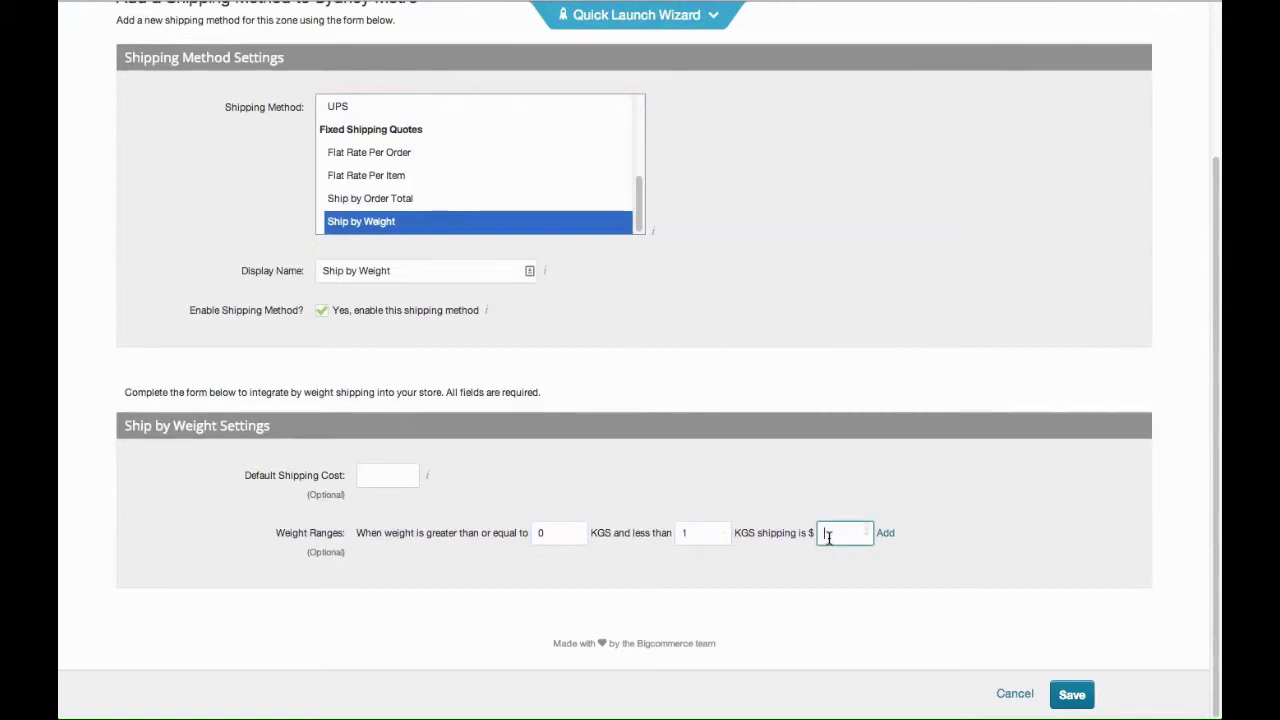
pyautogui.write('250')
# Add weight ranges 1–2 kg at $4 and 2–3 kg at $5.50
pyautogui.click(885, 533)
pyautogui.click(715, 563)
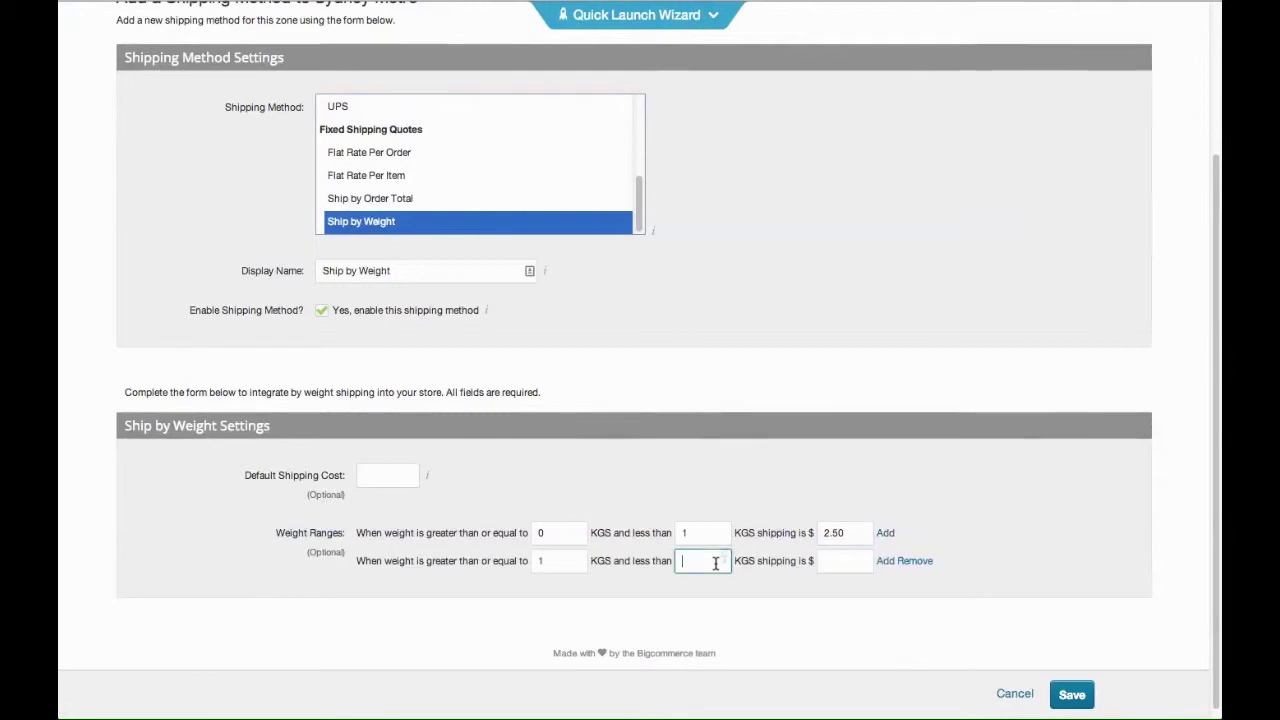
pyautogui.write('2')
pyautogui.click(841, 566)
pyautogui.write('4')
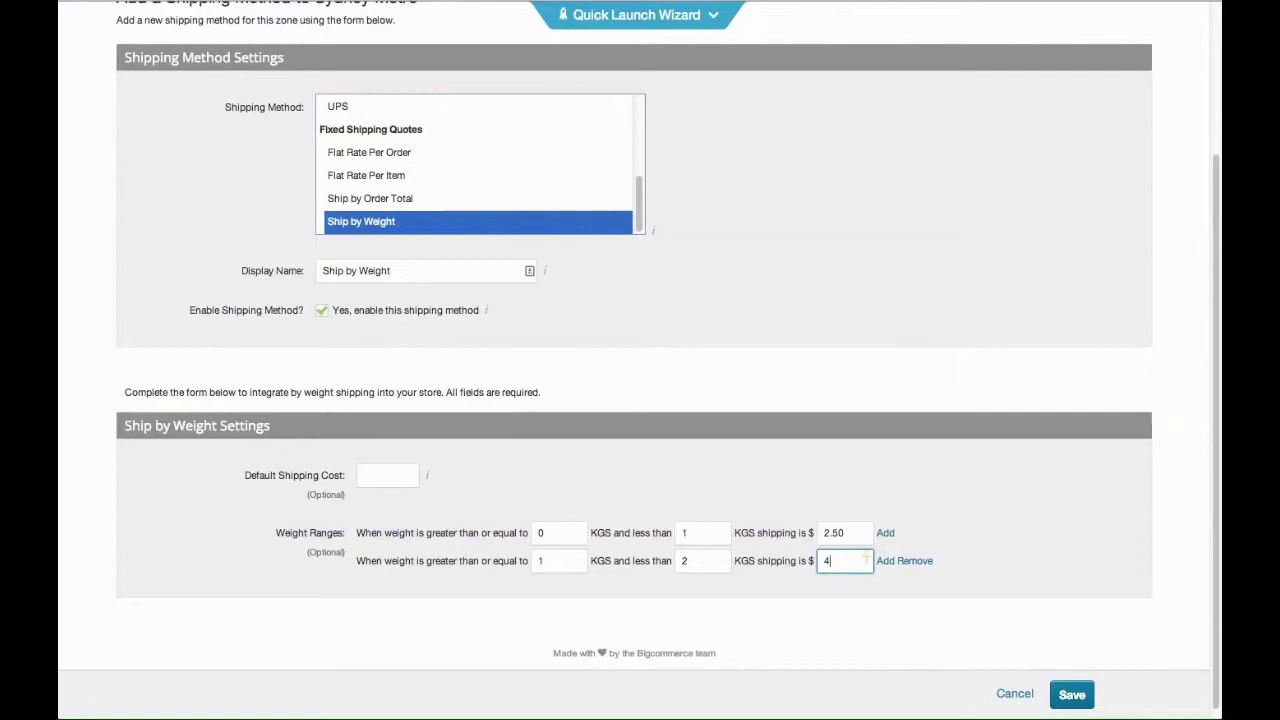
pyautogui.click(885, 560)
pyautogui.click(722, 588)
pyautogui.write('3.')
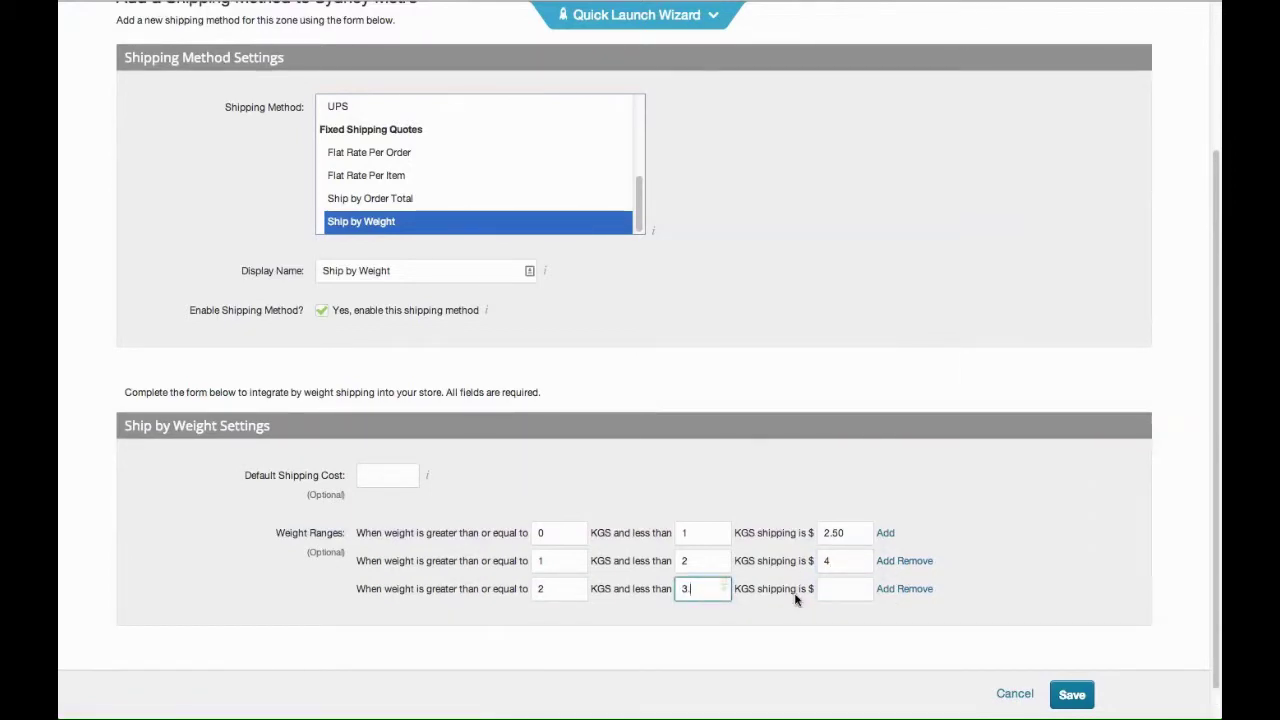
pyautogui.click(833, 590)
pyautogui.write('5.5')
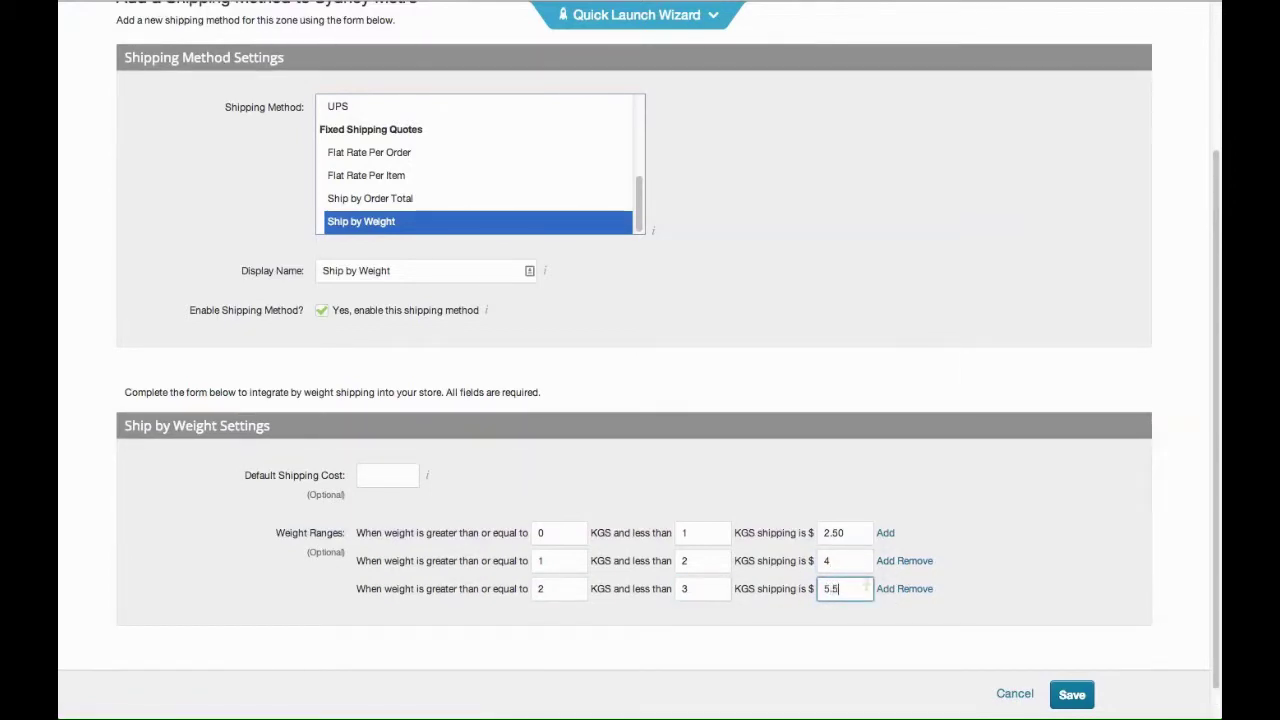
pyautogui.write('0')
# Add a fourth weight-range row starting at 3 kg
pyautogui.click(886, 588)
pyautogui.click(711, 617)
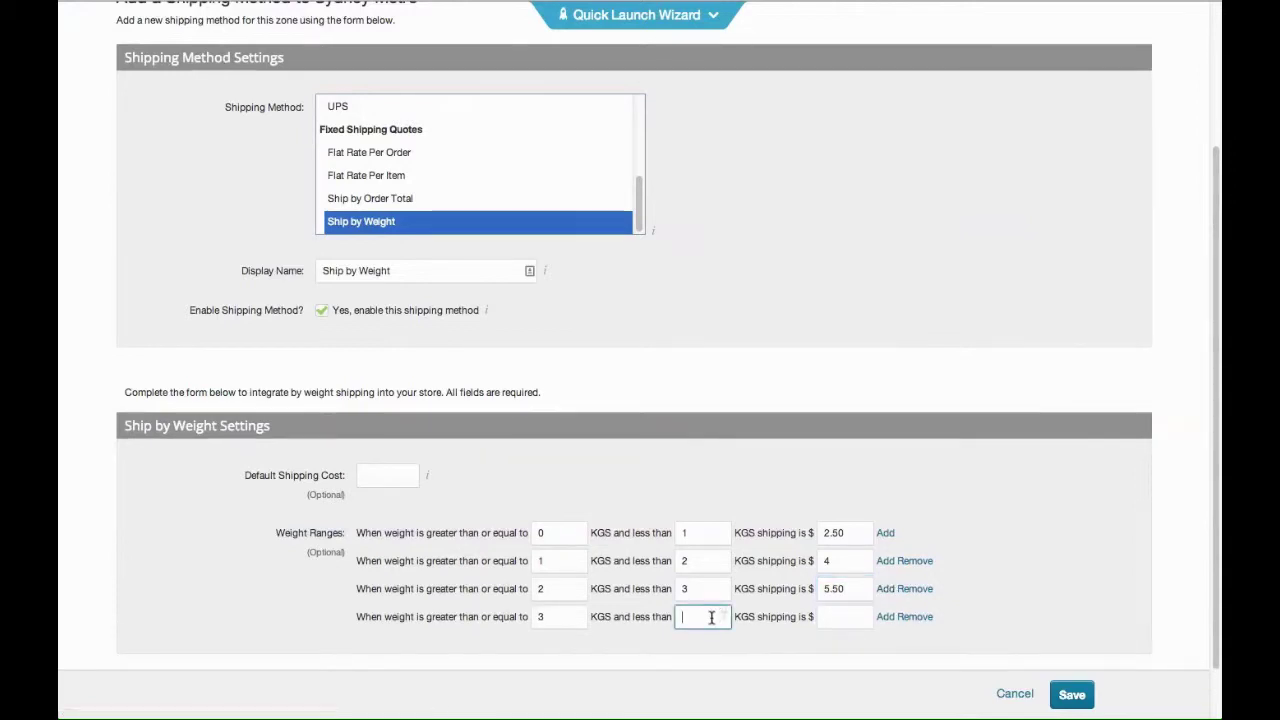
pyautogui.click(550, 617)
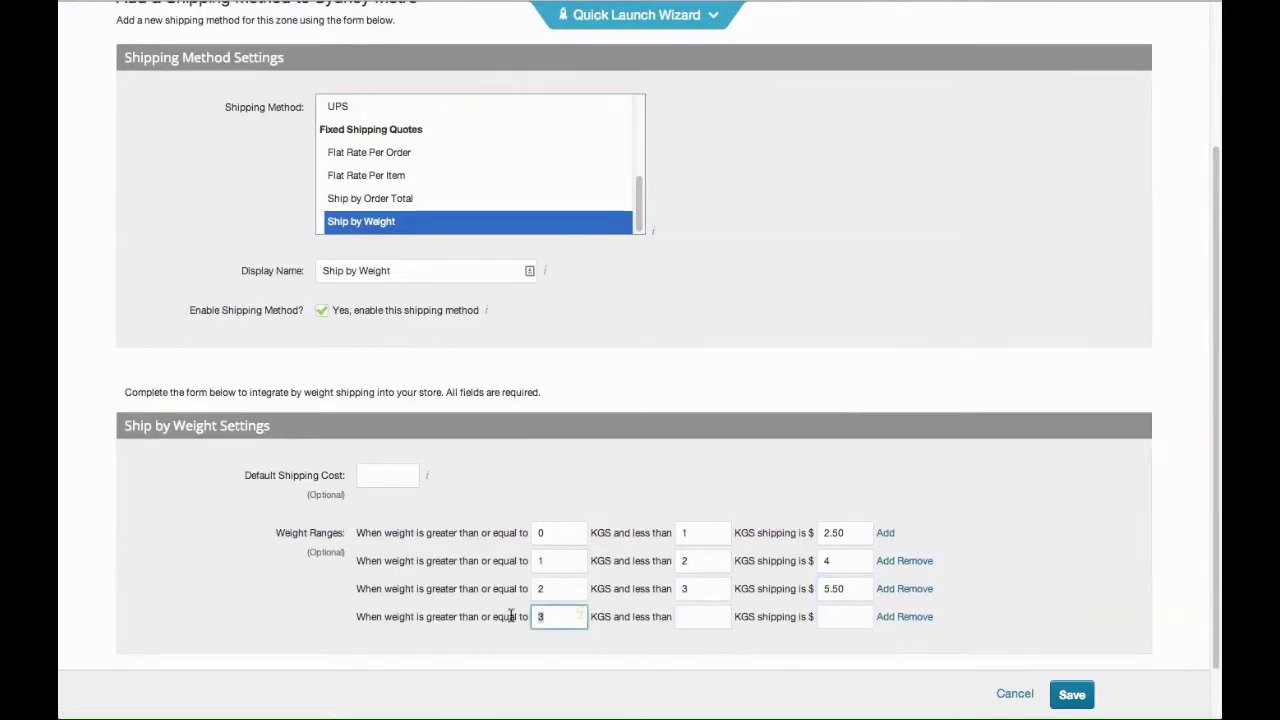
# Clear the old weight-range values, including the 5.50, 4 and 2.50 rates
pyautogui.press('BackSpace')
pyautogui.click(557, 588)
pyautogui.press('BackSpace')
pyautogui.click(680, 588)
pyautogui.press('BackSpace')
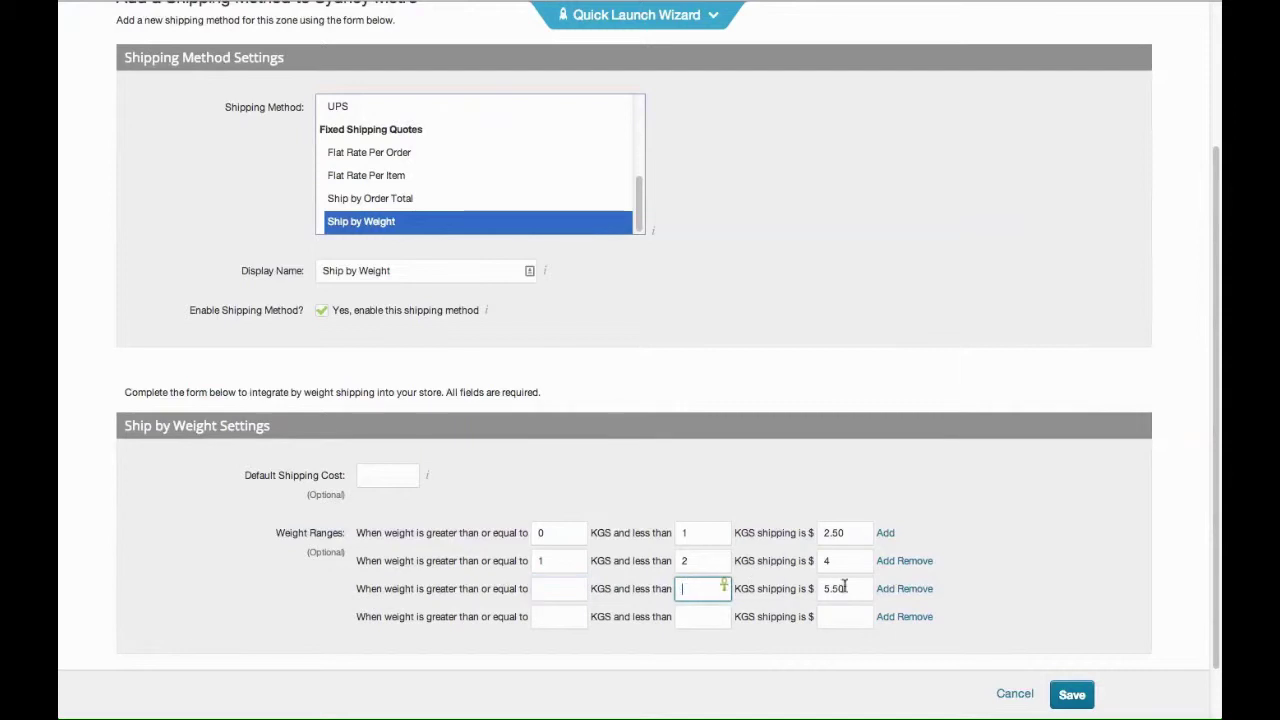
pyautogui.click(845, 588)
pyautogui.press('BackSpace')
pyautogui.press('BackSpace')
pyautogui.press('BackSpace')
pyautogui.press('BackSpace')
pyautogui.click(835, 560)
pyautogui.press('BackSpace')
pyautogui.click(702, 561)
pyautogui.press('BackSpace')
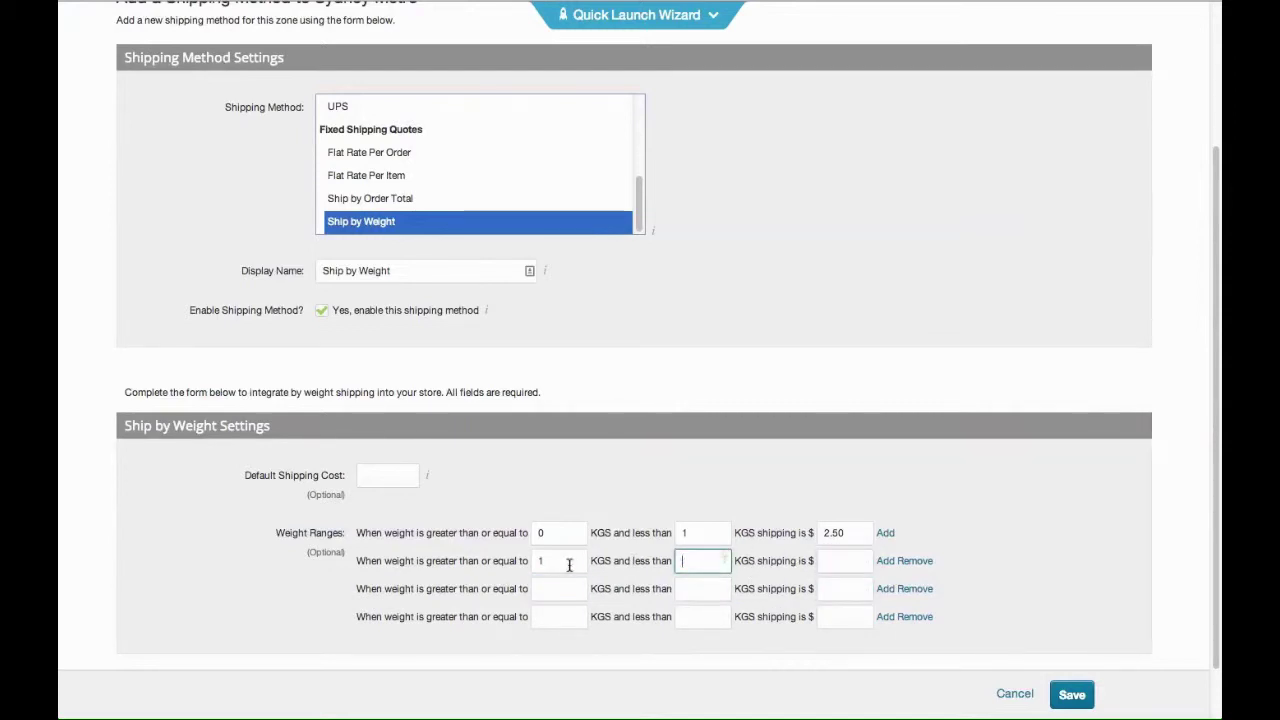
pyautogui.click(550, 561)
pyautogui.press('BackSpace')
pyautogui.click(845, 533)
pyautogui.press('BackSpace')
pyautogui.press('BackSpace')
pyautogui.press('BackSpace')
pyautogui.press('BackSpace')
# Enter the new ranges 0–5 kg at $5 and 6–10 kg at $10
pyautogui.moveTo(690, 533); pyautogui.dragTo(643, 534)
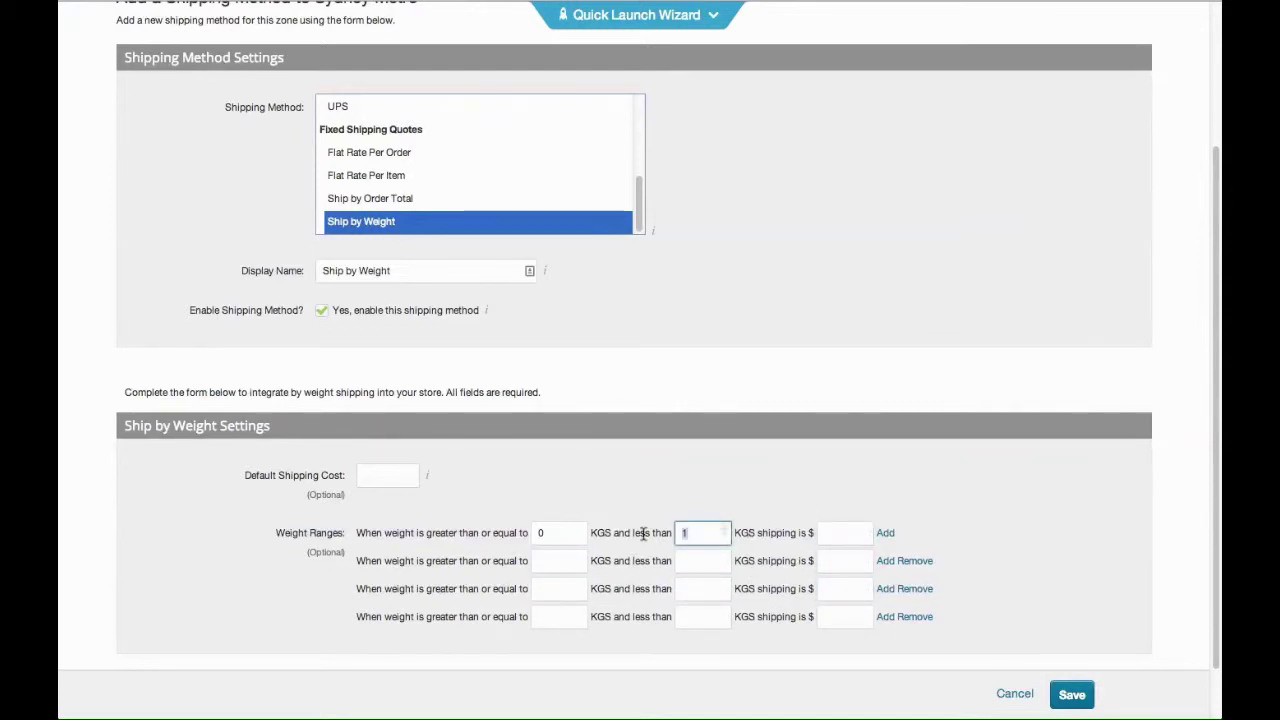
pyautogui.write('5')
pyautogui.click(835, 536)
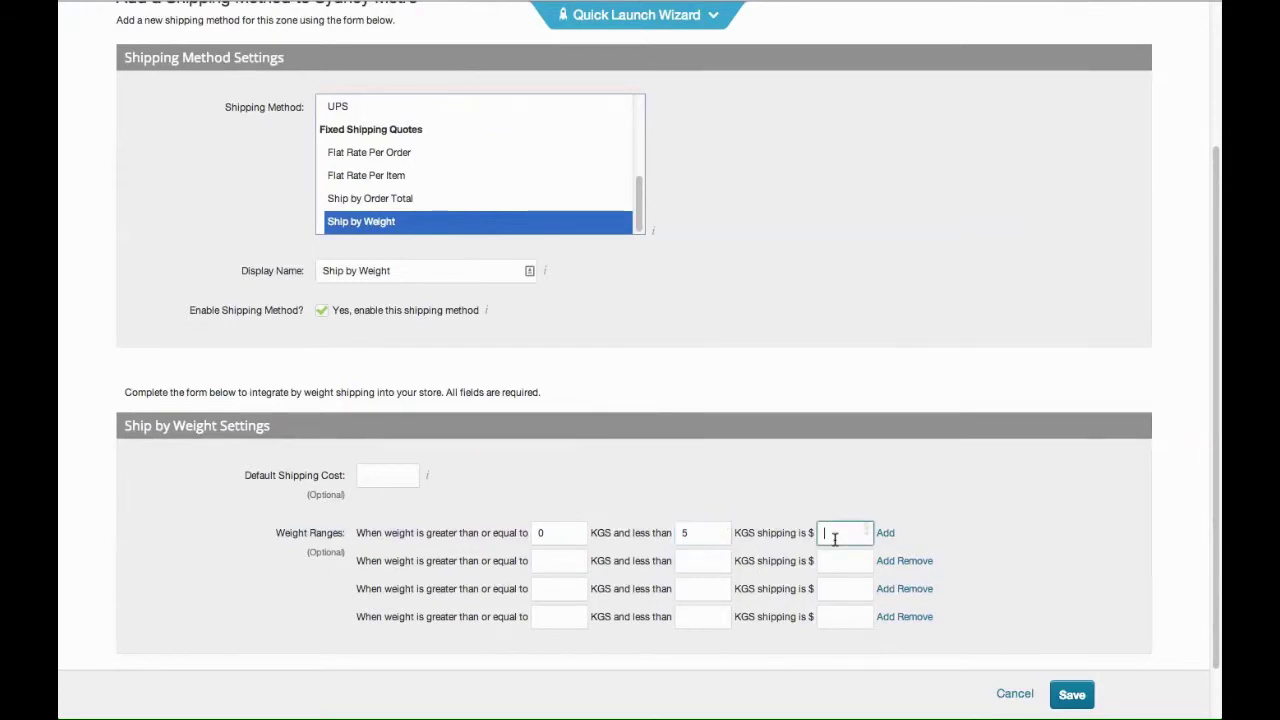
pyautogui.click(556, 561)
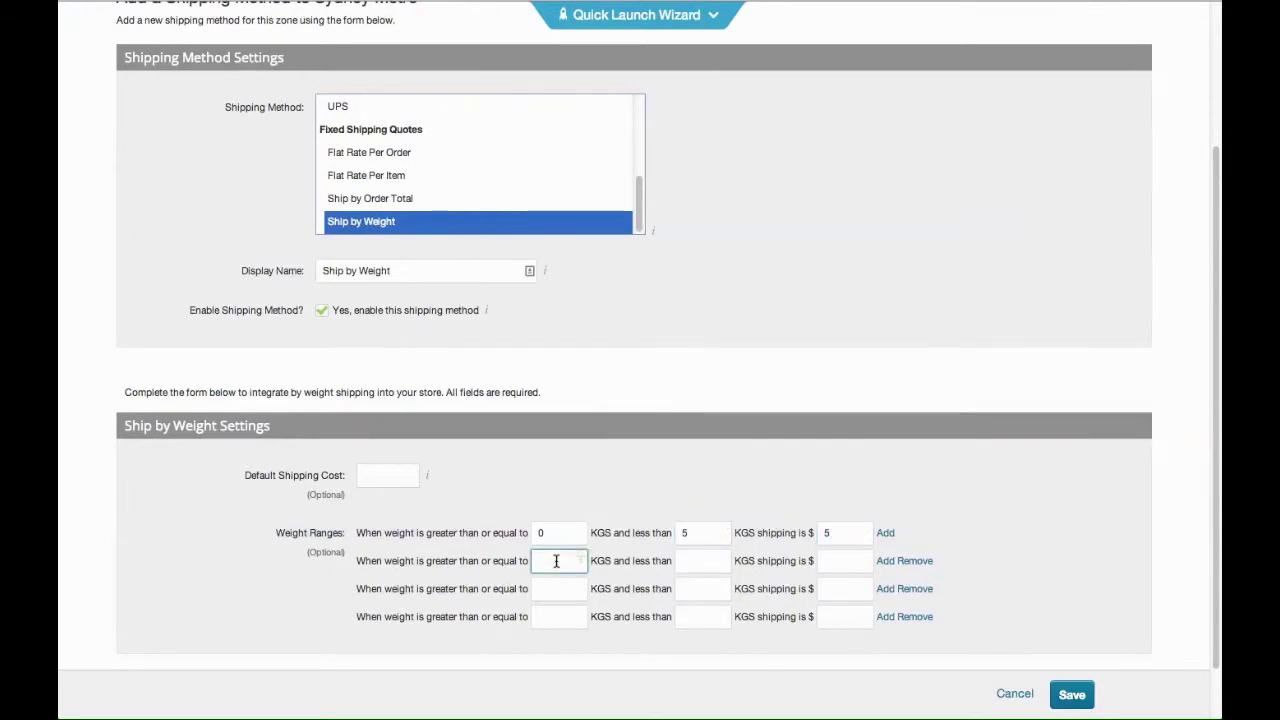
pyautogui.write('5')
pyautogui.click(700, 562)
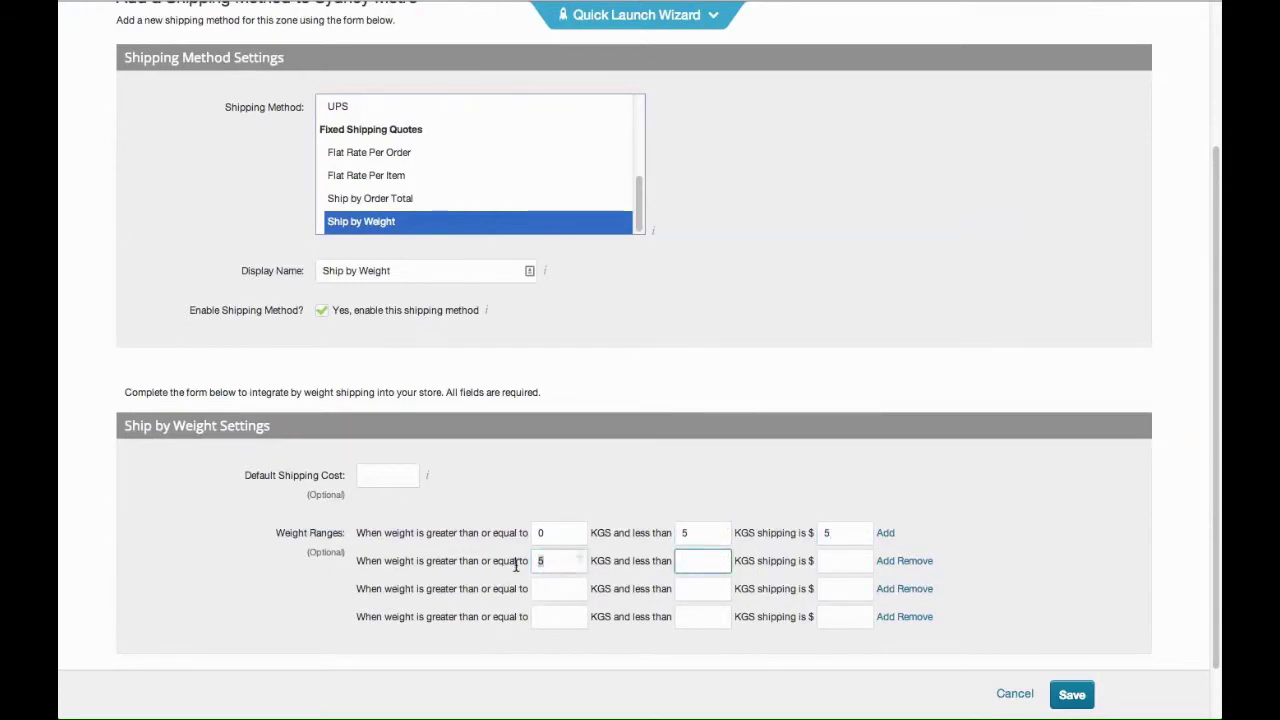
pyautogui.click(579, 557)
pyautogui.click(700, 562)
pyautogui.write('10')
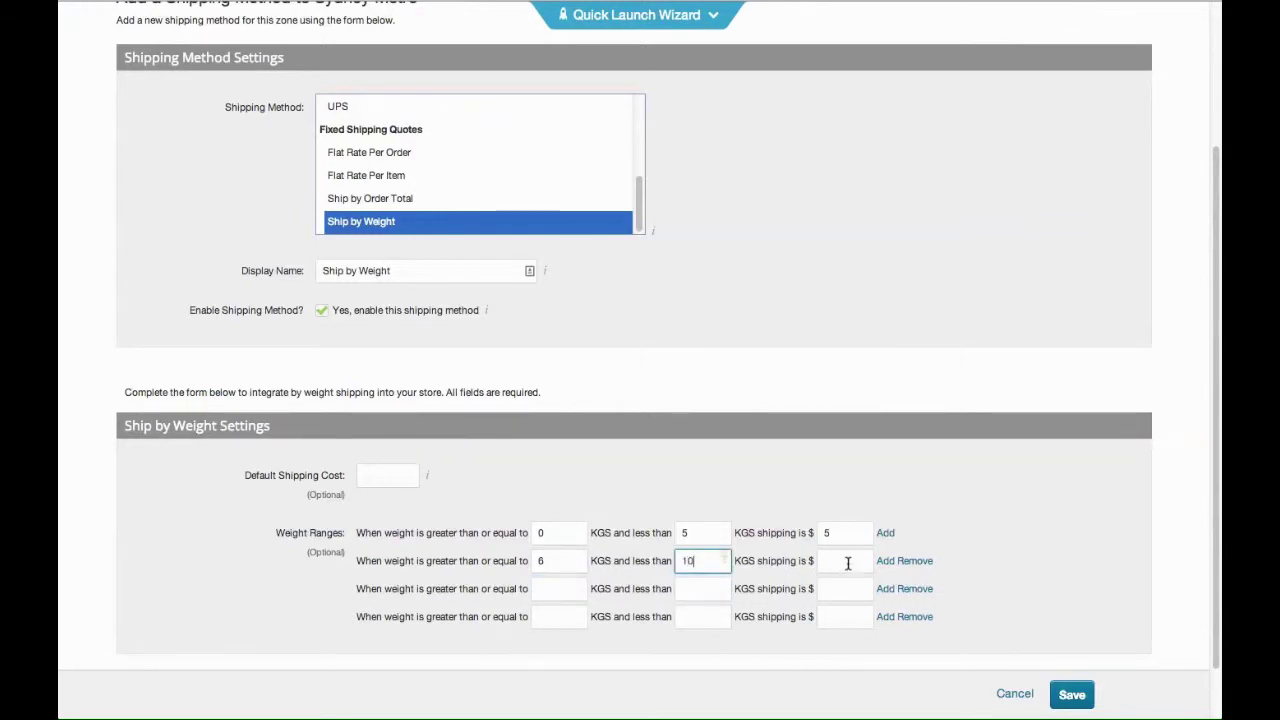
pyautogui.click(845, 563)
pyautogui.write('10')
# Check the optional default shipping cost field and scroll down to the Save button
pyautogui.click(395, 475)
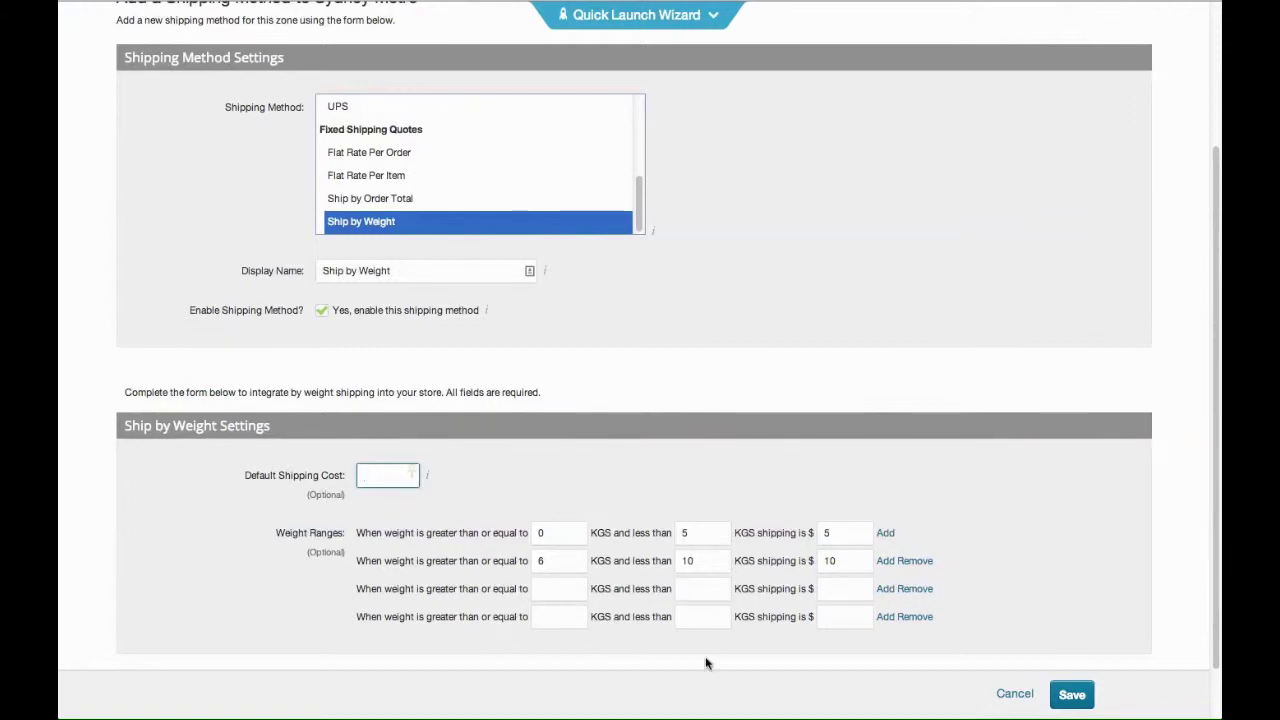
pyautogui.scroll(-1, 700, 500)
pyautogui.scroll(4, 700, 500)
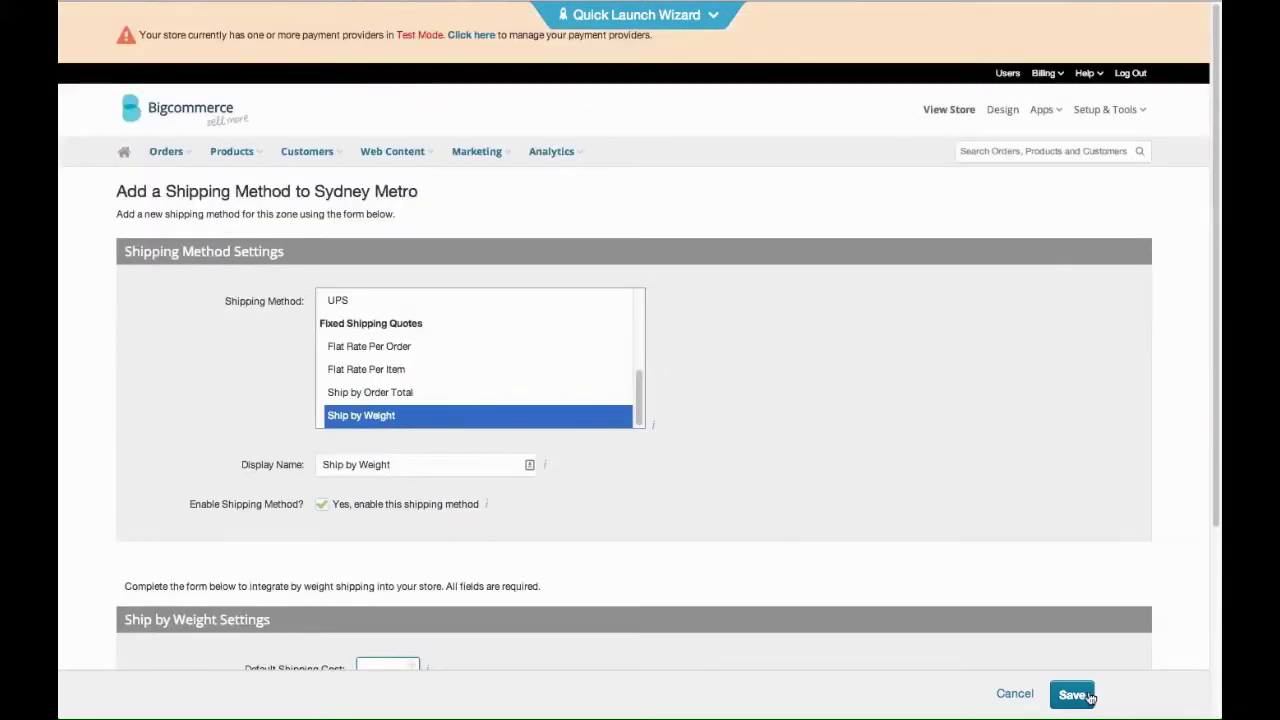
pyautogui.scroll(-1, 900, 500)
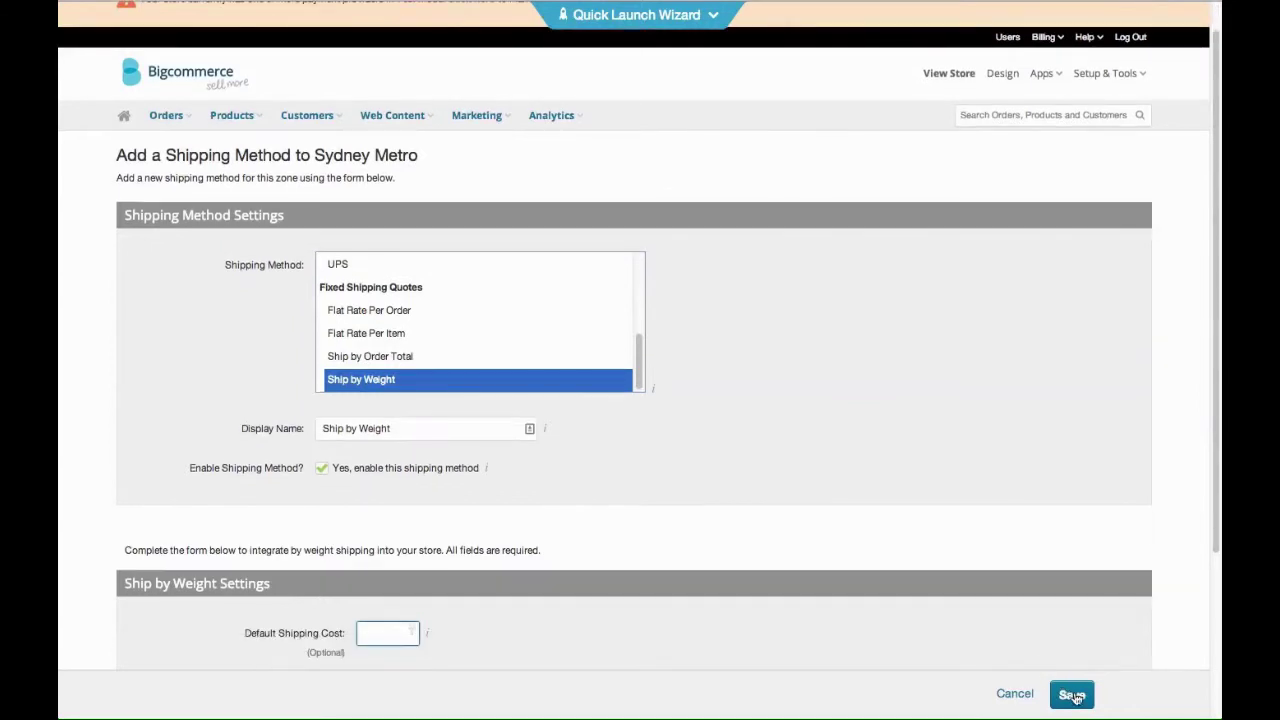
# Save the Ship by Weight method and return to Setup & Tools > Shipping > Shipping Zones
pyautogui.click(1071, 694)
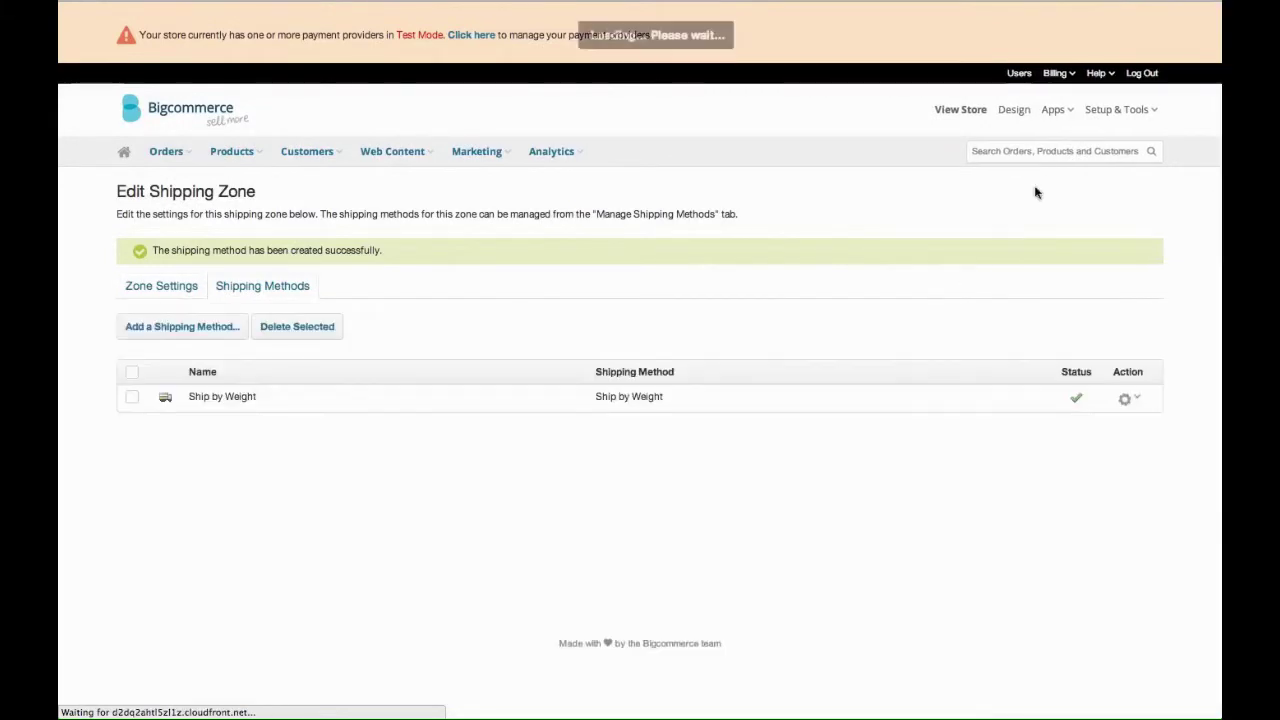
pyautogui.click(1118, 109)
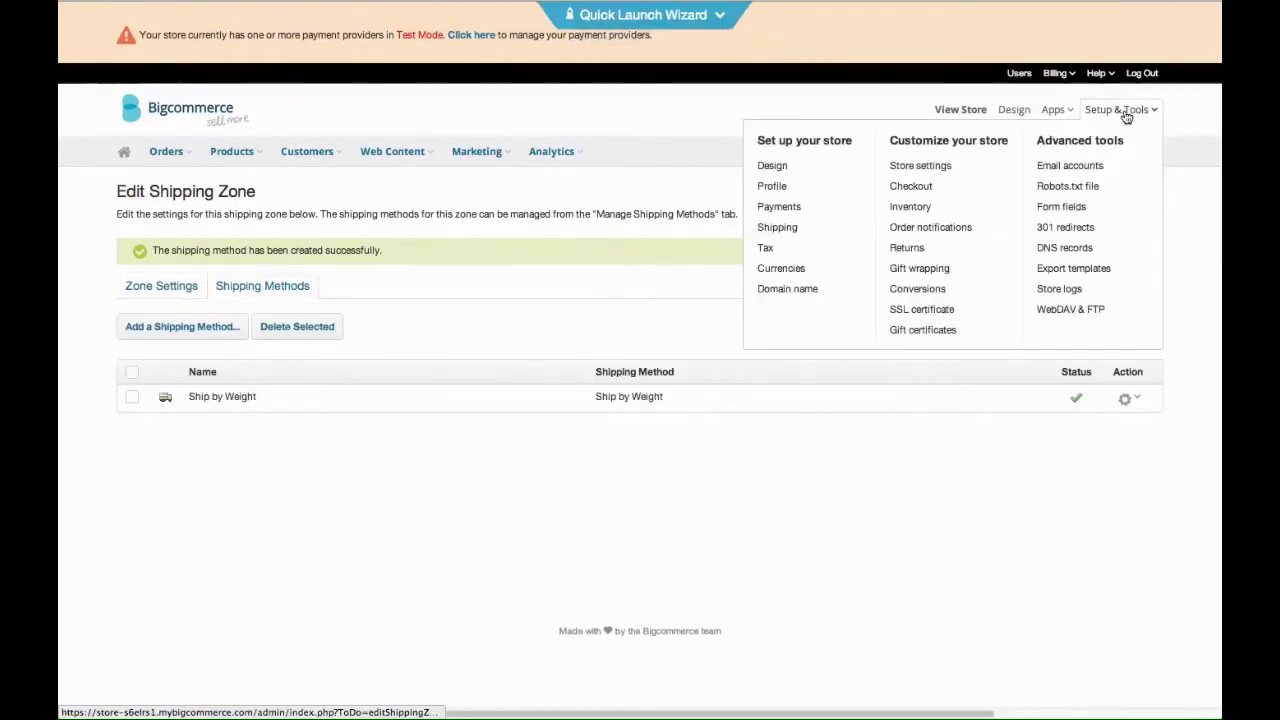
pyautogui.click(784, 232)
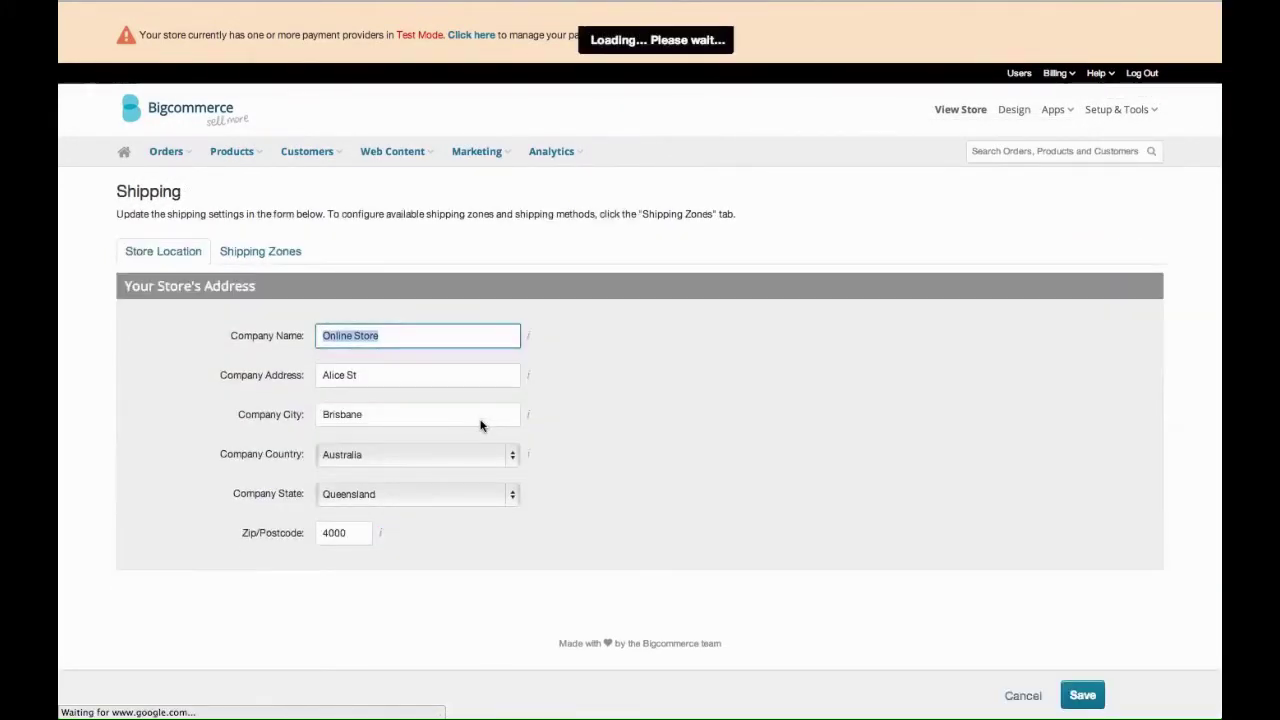
pyautogui.click(263, 252)
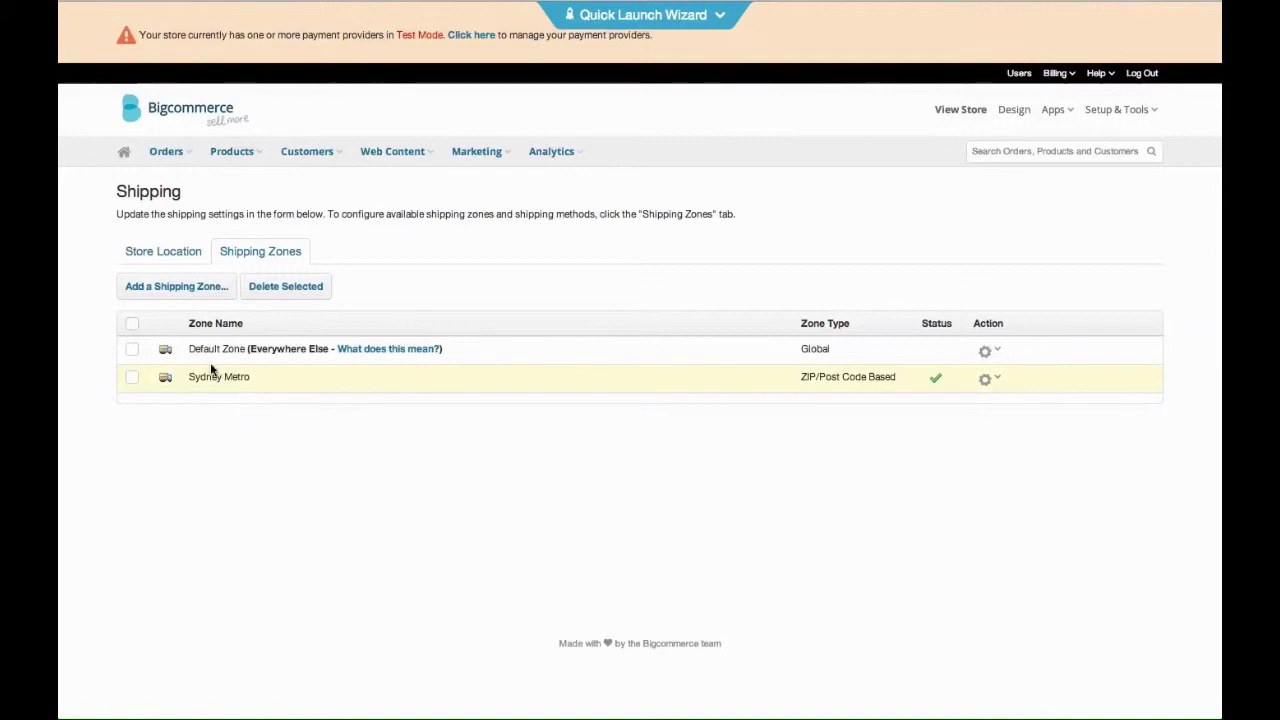
# Point out the Sydney Metro zone name in the list, then start a new shipping zone
pyautogui.moveTo(189, 377); pyautogui.dragTo(246, 377)
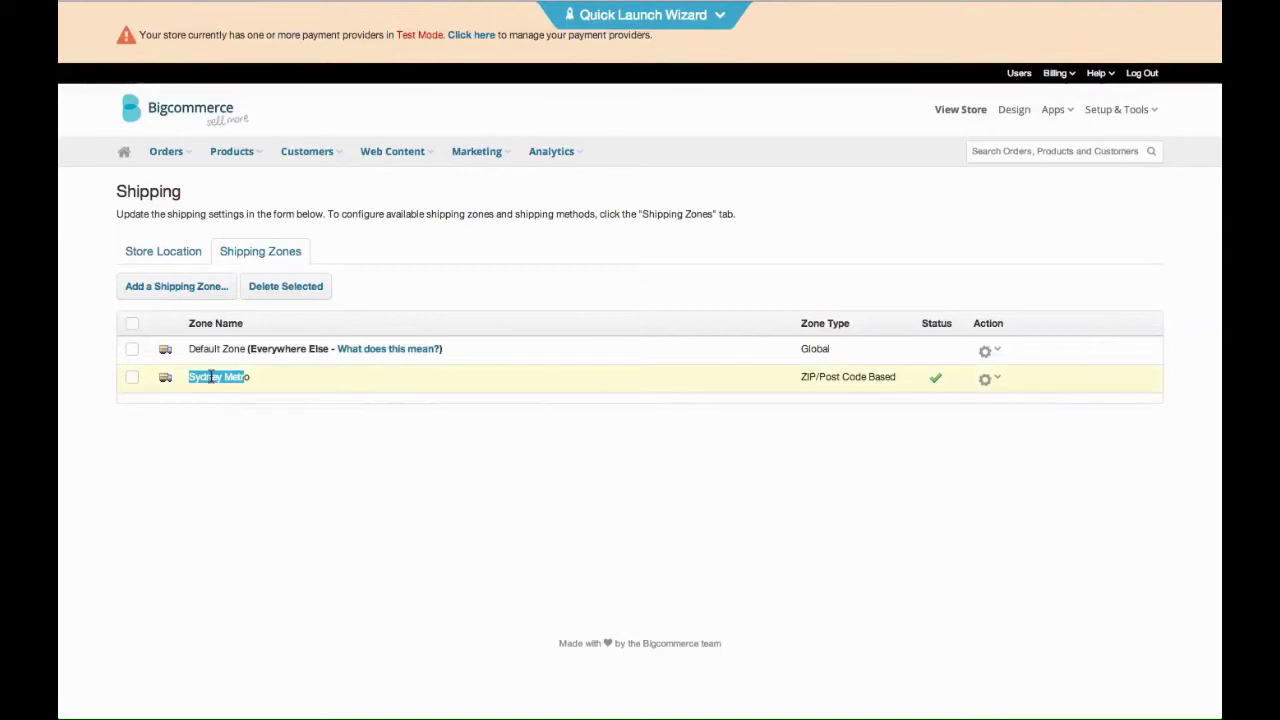
pyautogui.click(211, 377)
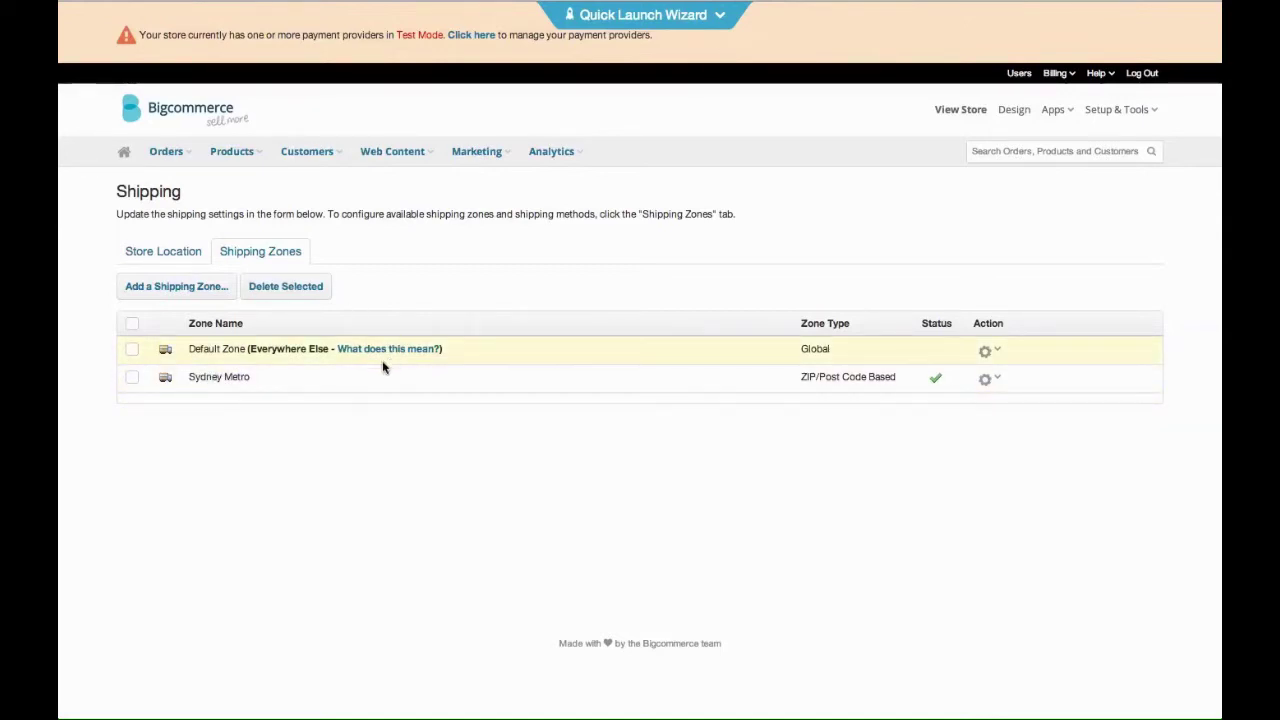
pyautogui.moveTo(256, 381); pyautogui.dragTo(188, 379)
pyautogui.click(338, 466)
pyautogui.click(166, 290)
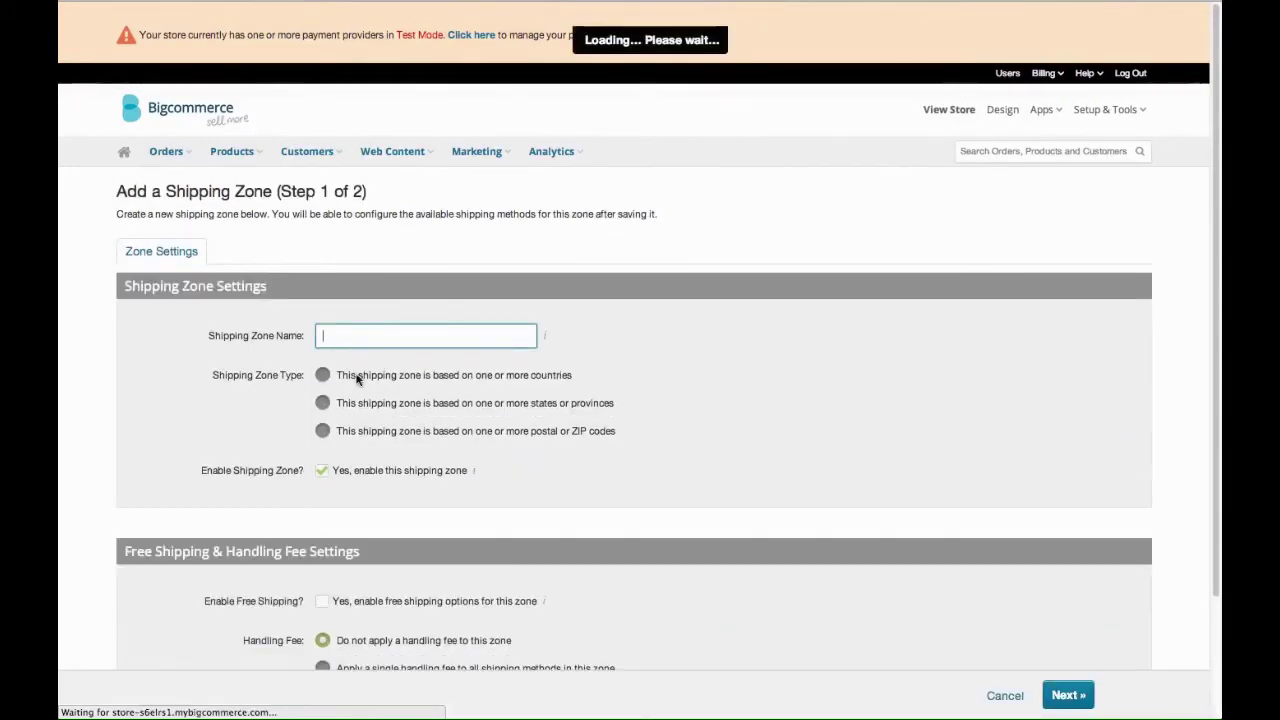
# Base the new zone on one or more countries and scroll through the unticked country list
pyautogui.click(323, 375)
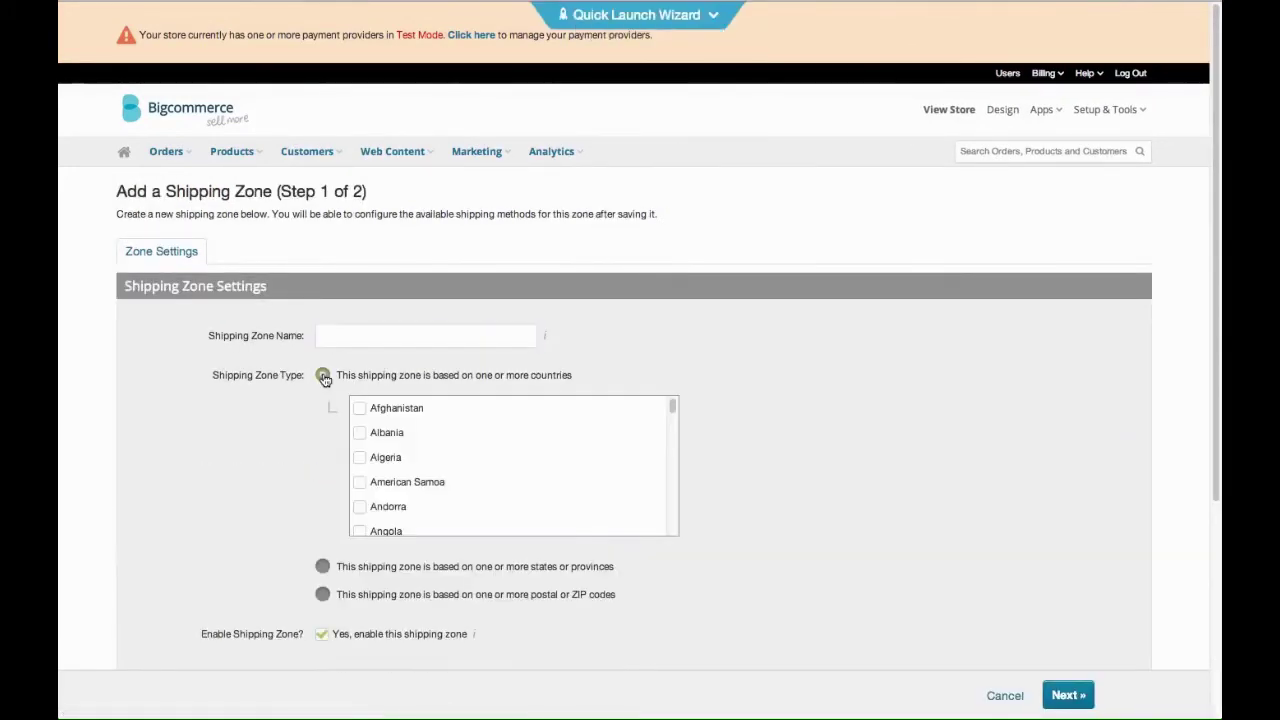
pyautogui.moveTo(674, 408); pyautogui.dragTo(667, 526)
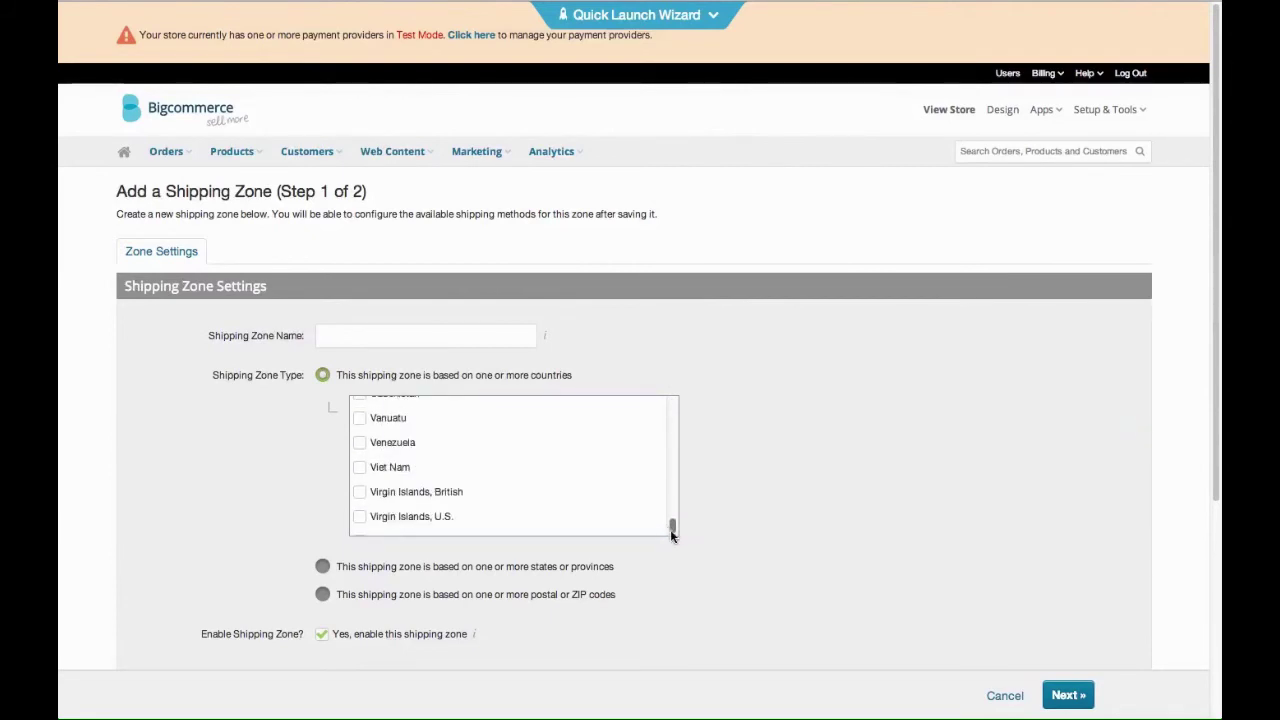
pyautogui.scroll(-3, 672, 529)
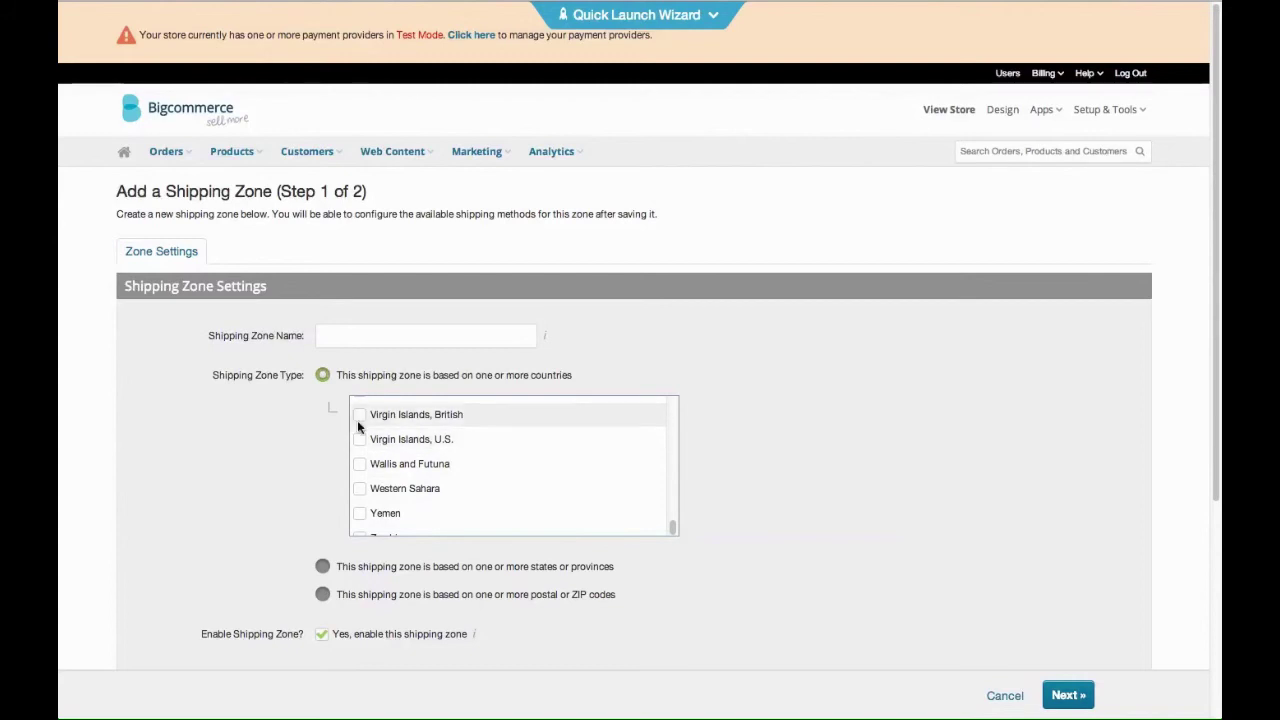
pyautogui.scroll(1, 360, 430)
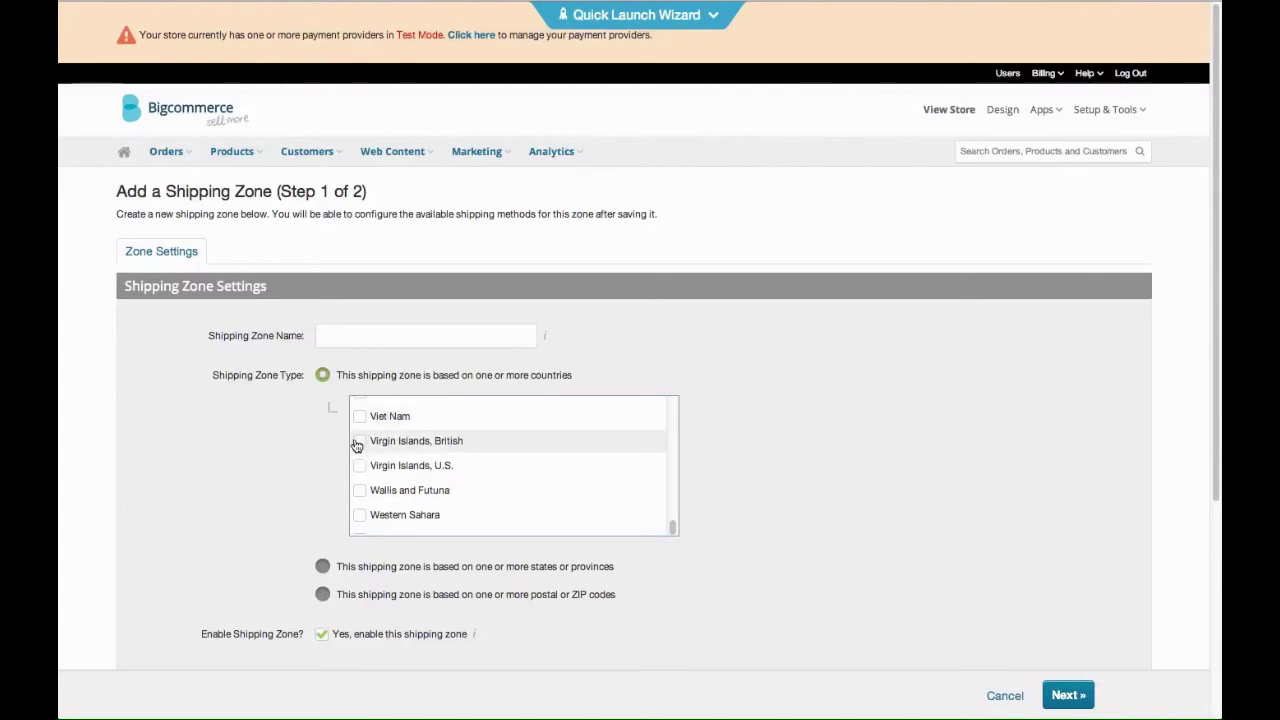
pyautogui.scroll(-5, 357, 453)
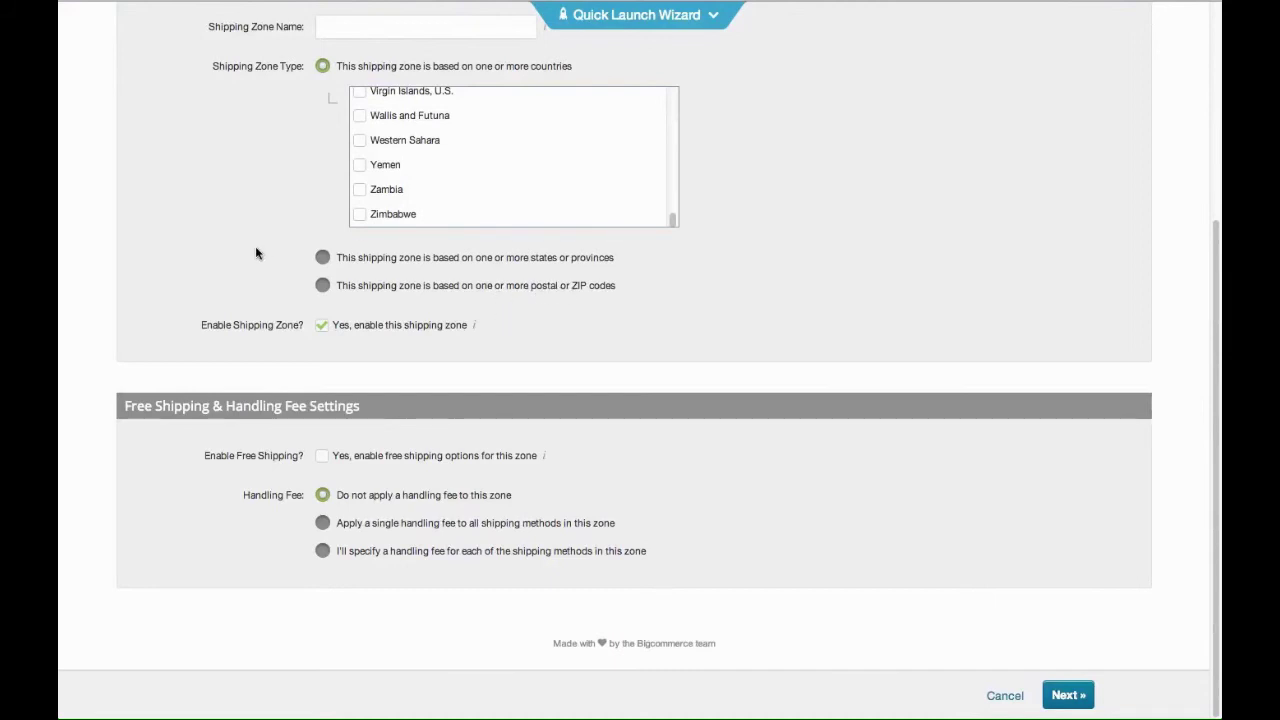
pyautogui.scroll(4, 255, 253)
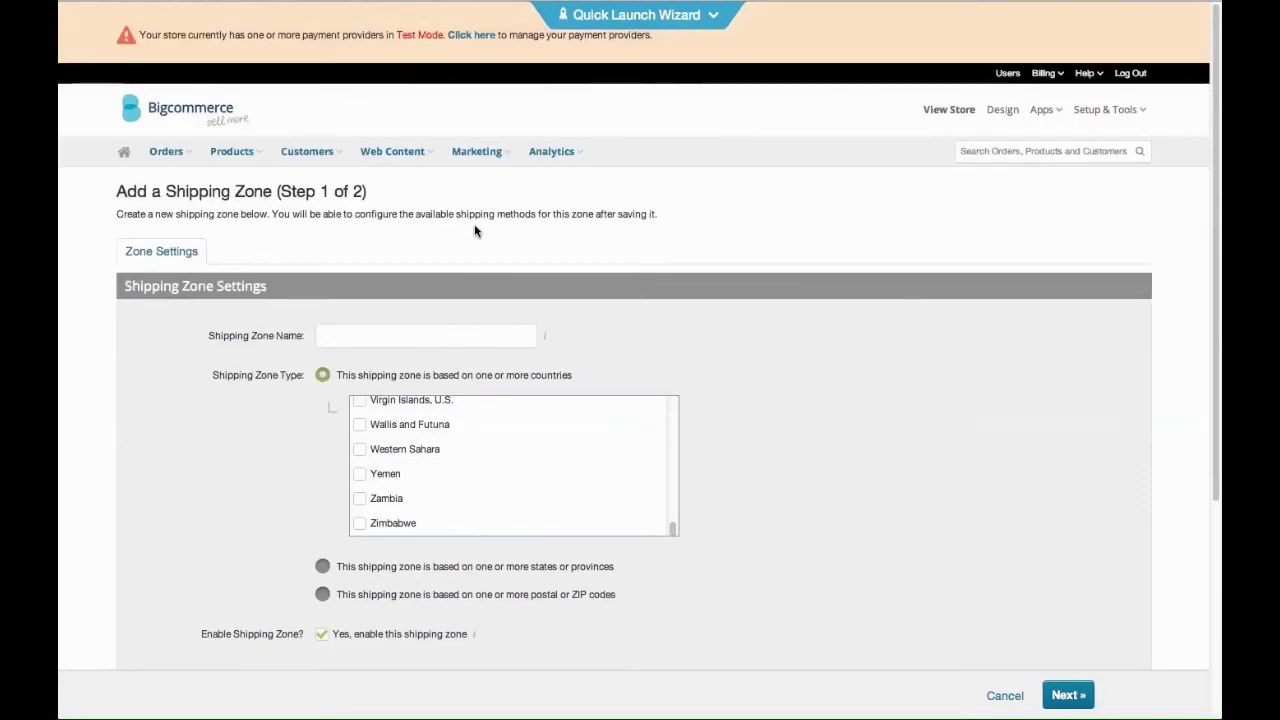